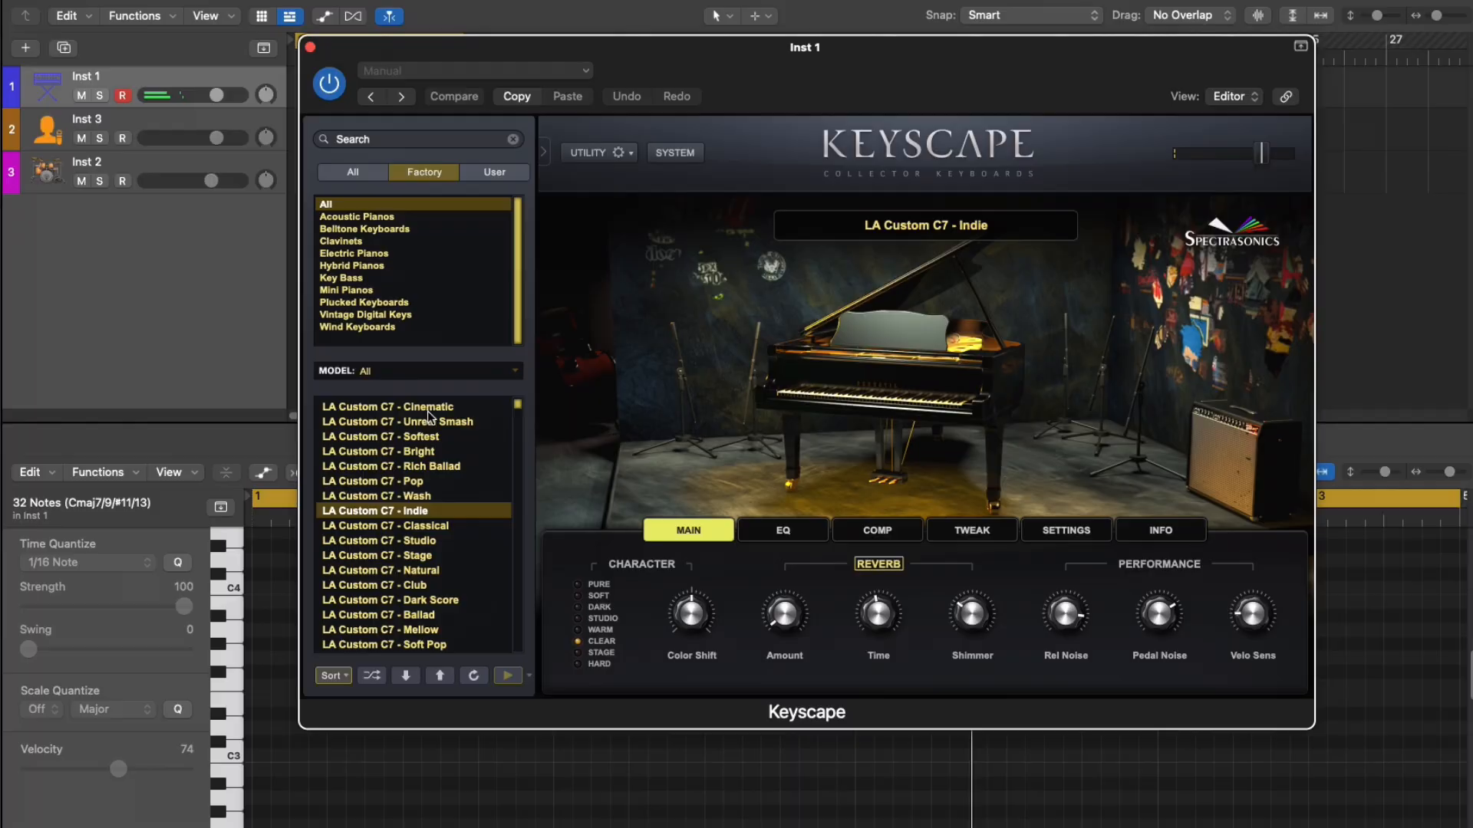
Audition the LA Custom C7 - Softest piano preset in Keyscape
left_click(414, 436)
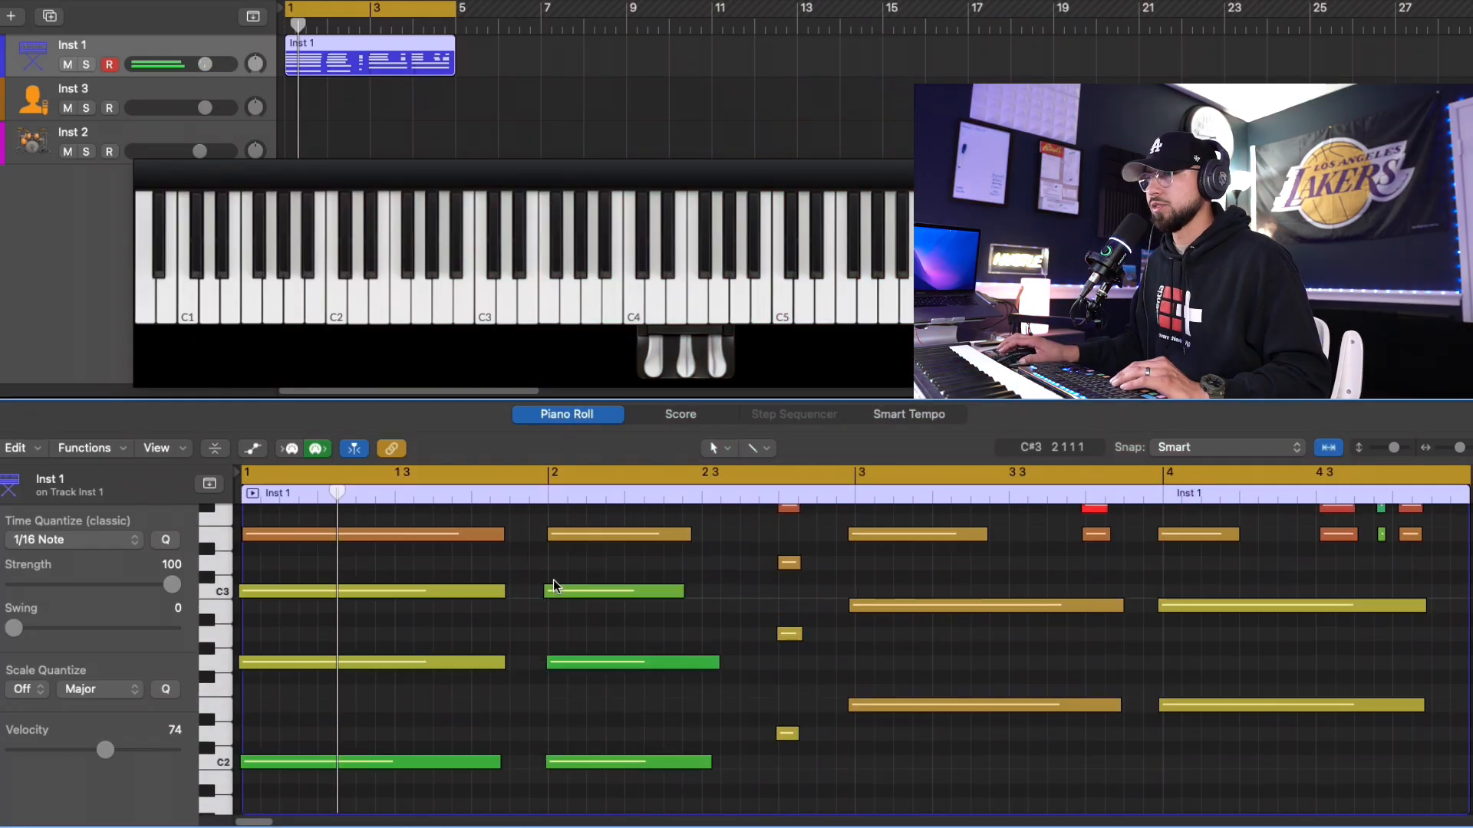
Trim the starts of the C2, G2, C3 and E3 notes so the piano's opening chord begins on bar 1
scroll(244, 657, "down", 1)
left_click_drag(241, 657, 245, 658)
left_click_drag(241, 753, 245, 753)
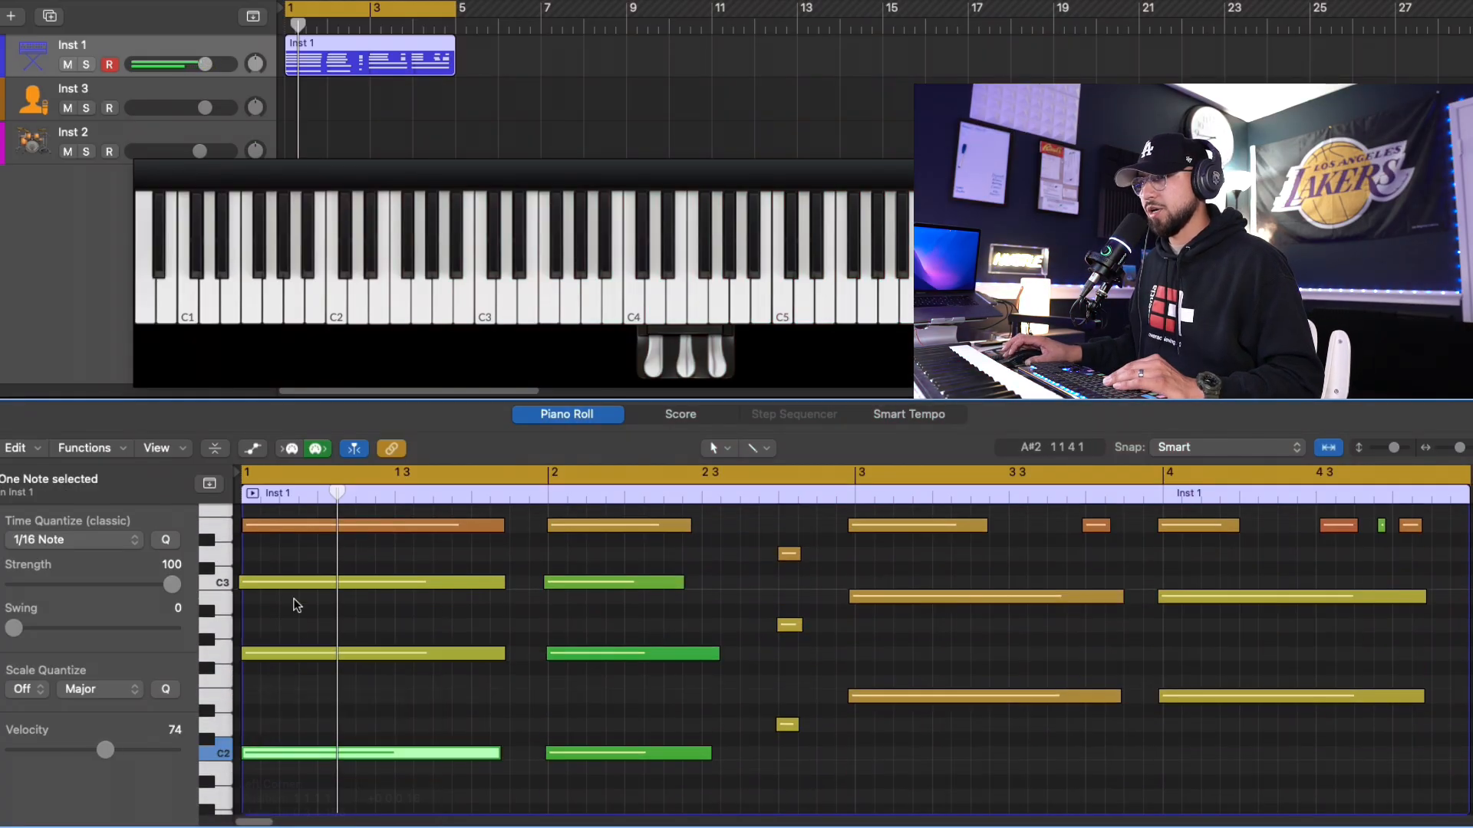
left_click(241, 583)
left_click_drag(243, 583, 244, 623)
scroll(268, 629, "up", 3)
scroll(310, 651, "up", 1)
scroll(623, 709, "down", 1)
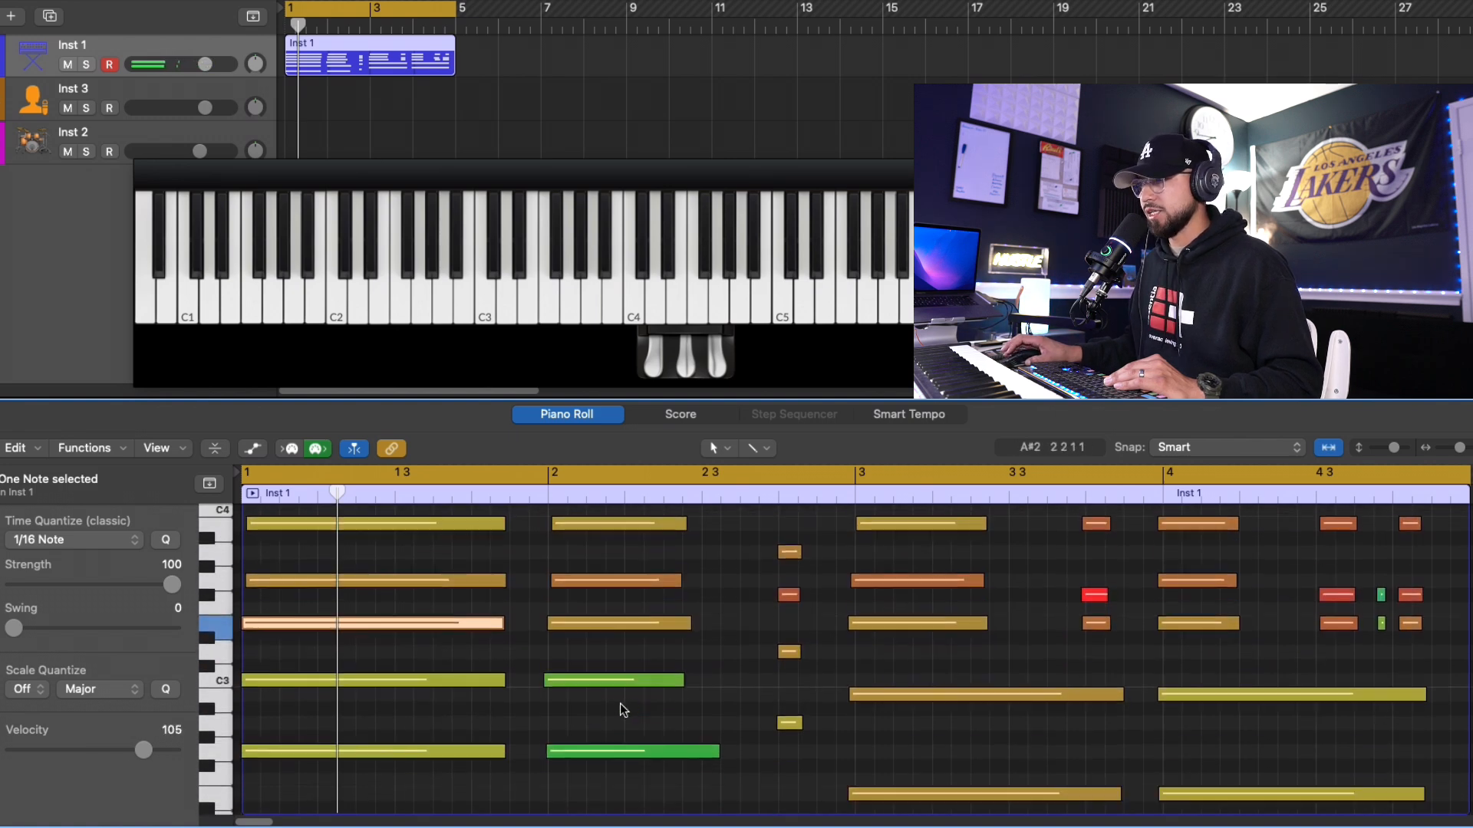
Trim the early starts of the C3 and G2 notes in the piano's bar 2 chord to the bar line
left_click_drag(551, 686, 556, 686)
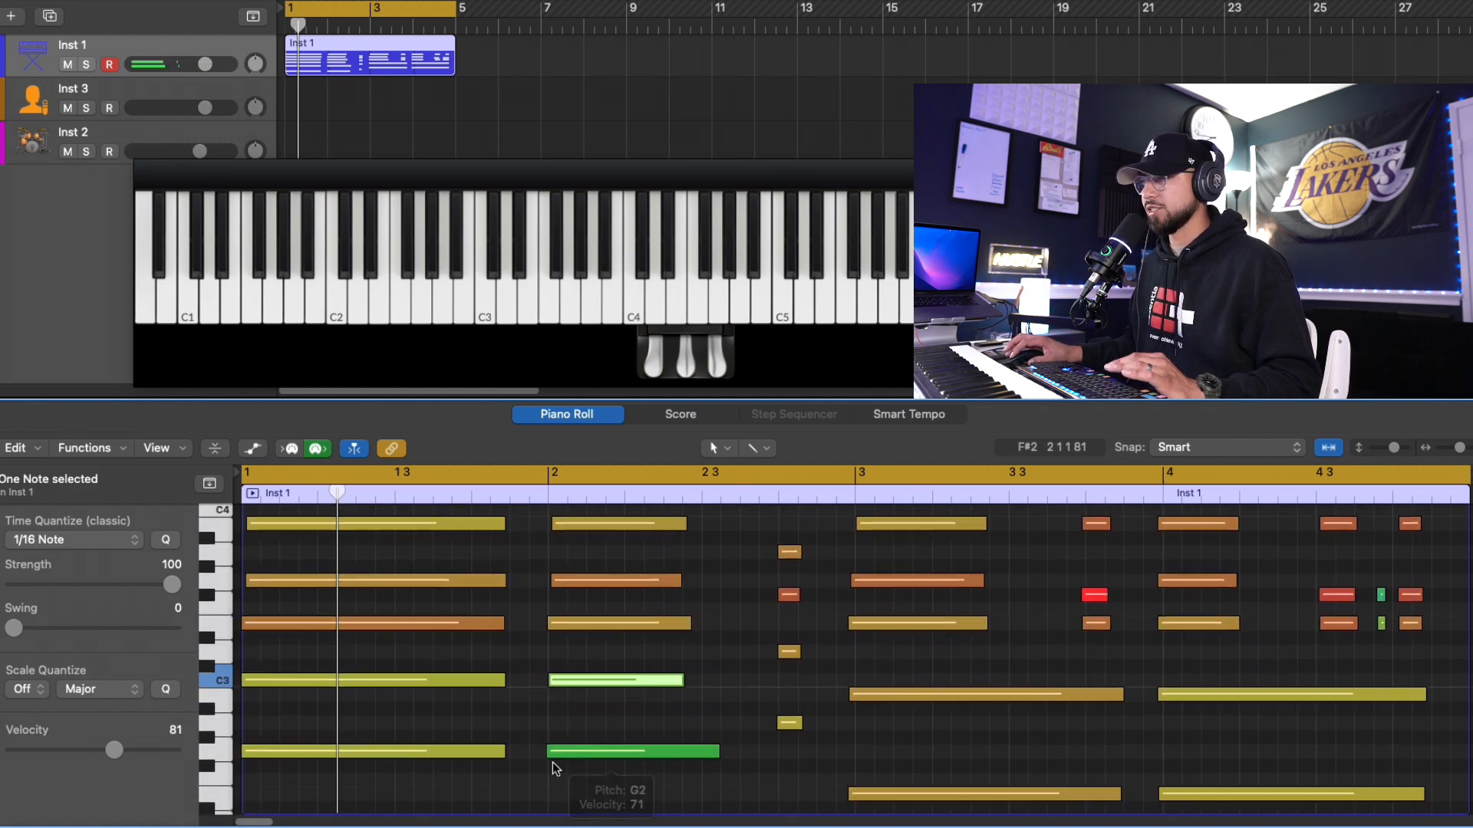
left_click(548, 757)
scroll(908, 746, "down", 2)
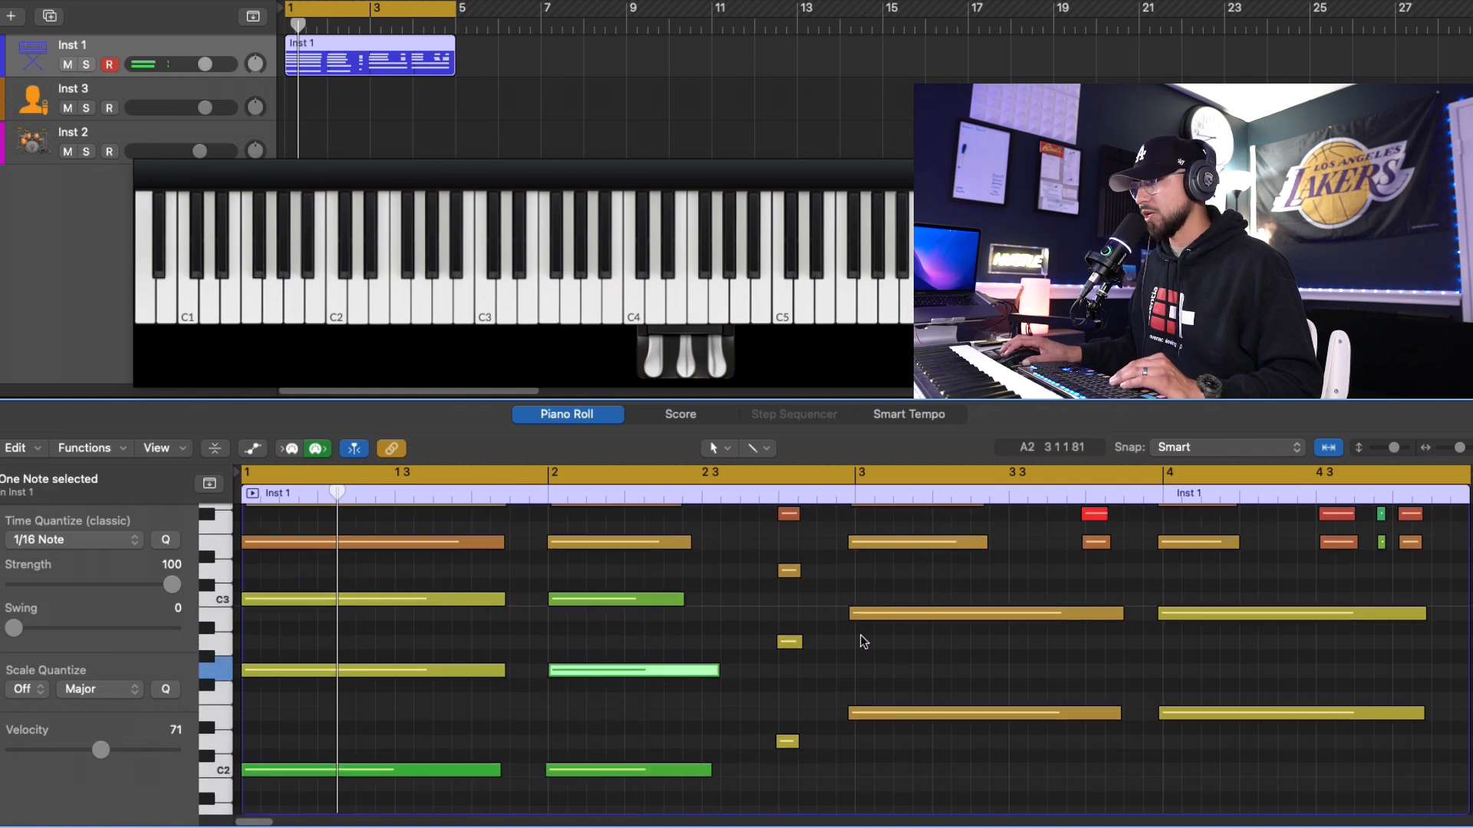
Trim the starts of the B2, E3 and E2 notes in the chord to bar 3, and play the piano part back
left_click_drag(853, 619, 872, 665)
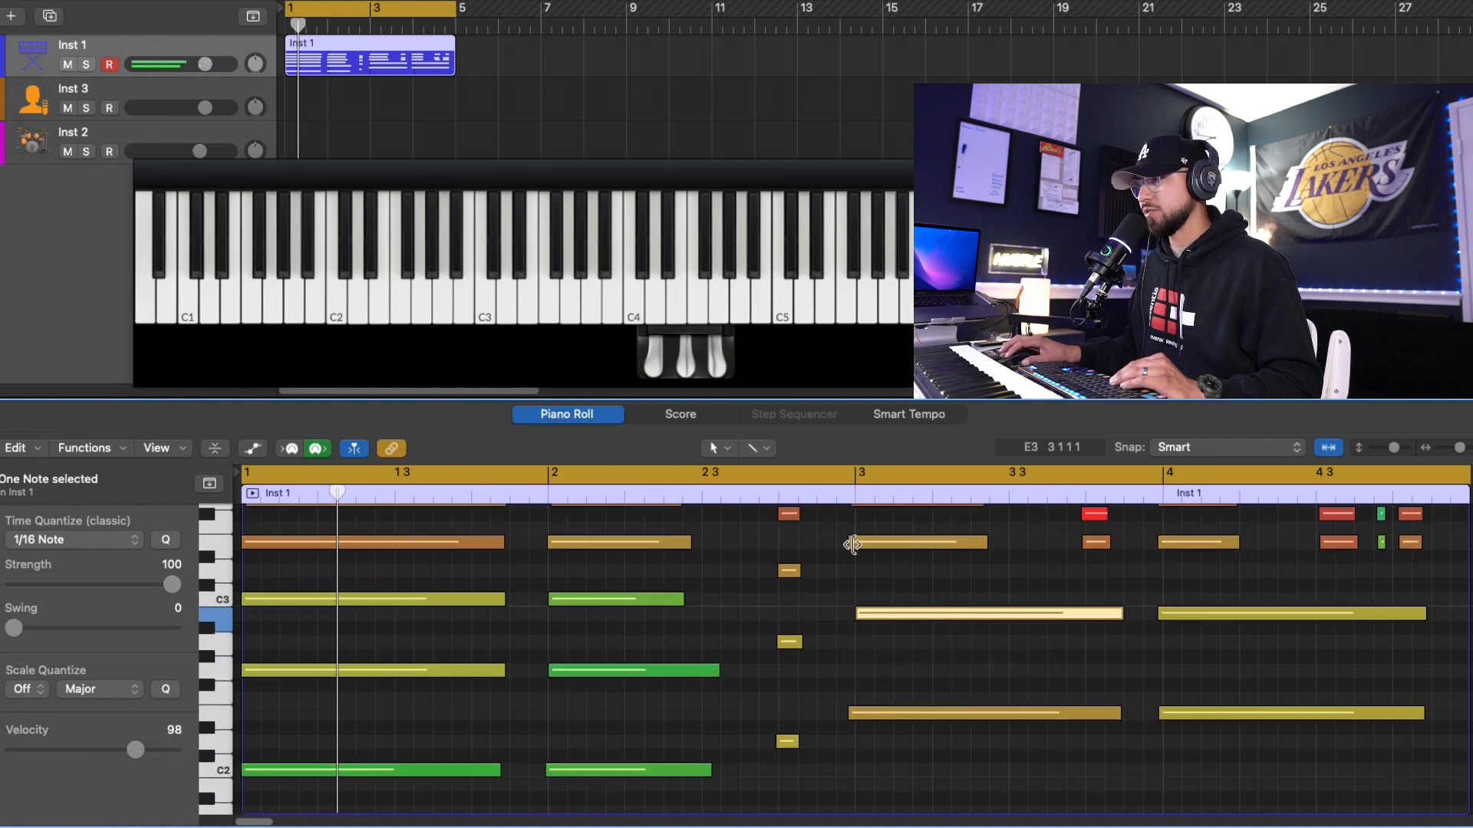
left_click(853, 544)
scroll(827, 685, "up", 2)
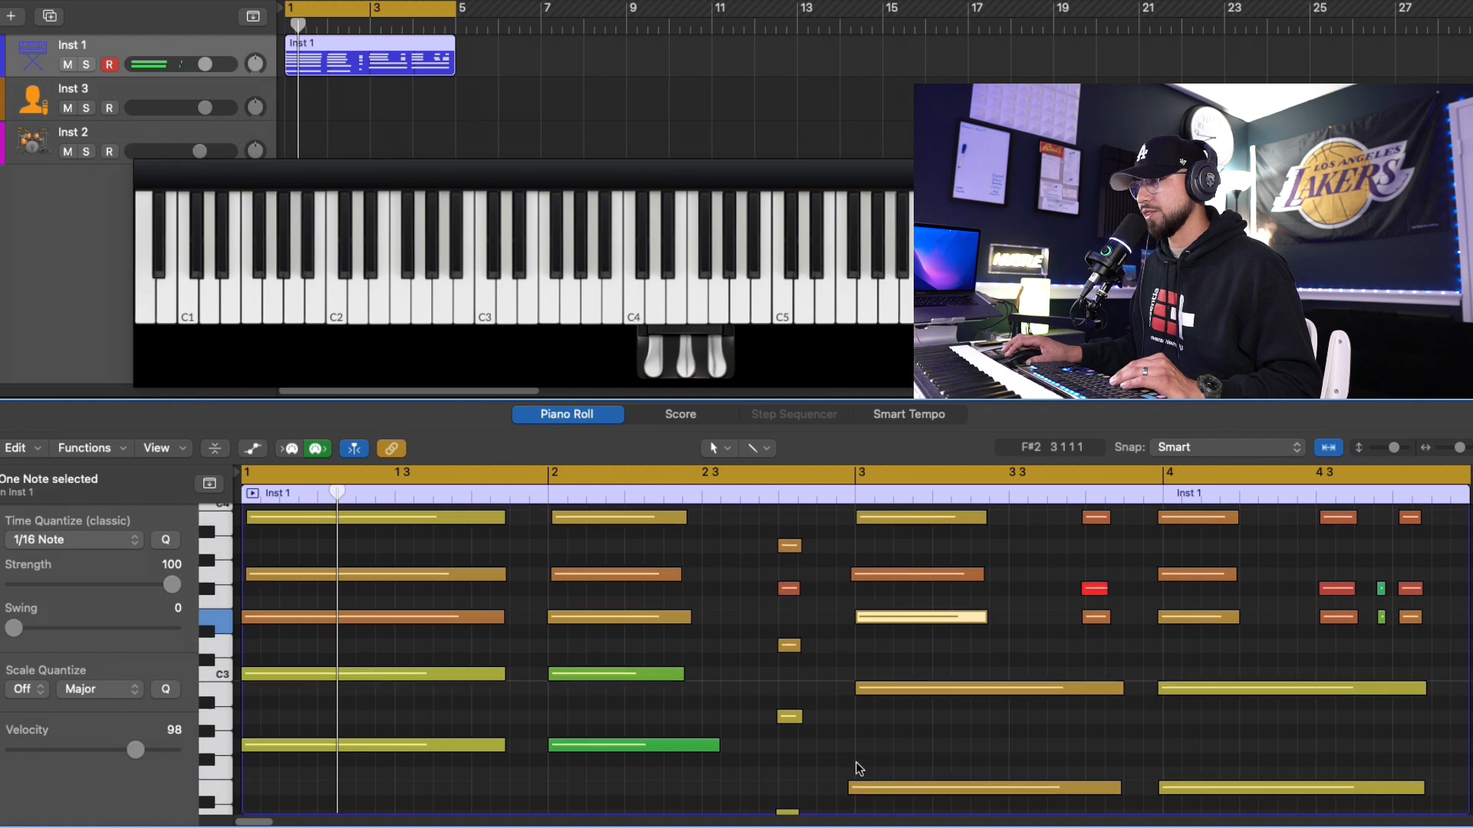
scroll(857, 767, "down", 1)
left_click_drag(850, 751, 860, 753)
key("space")
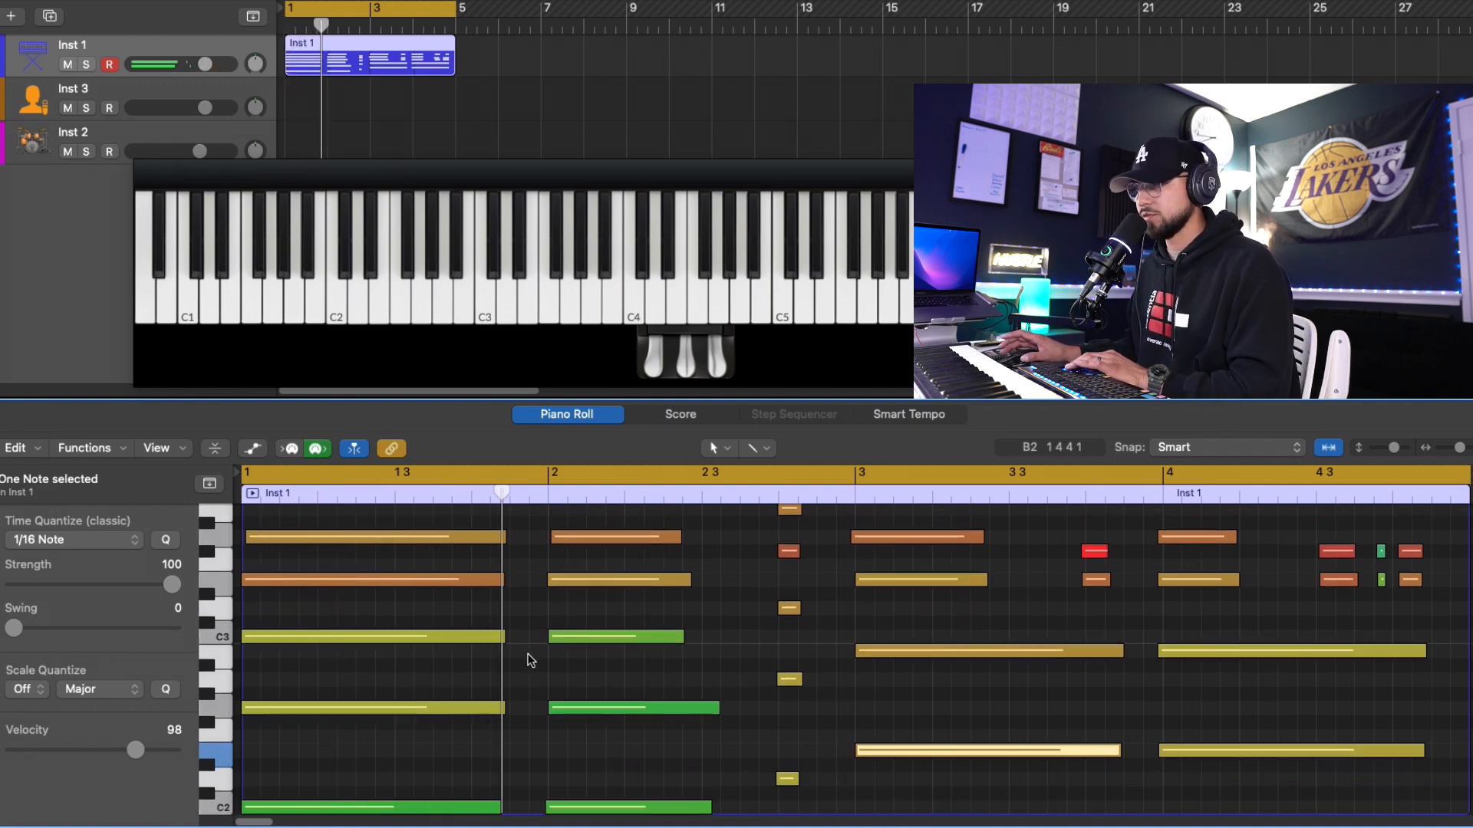
scroll(740, 623, "up", 1)
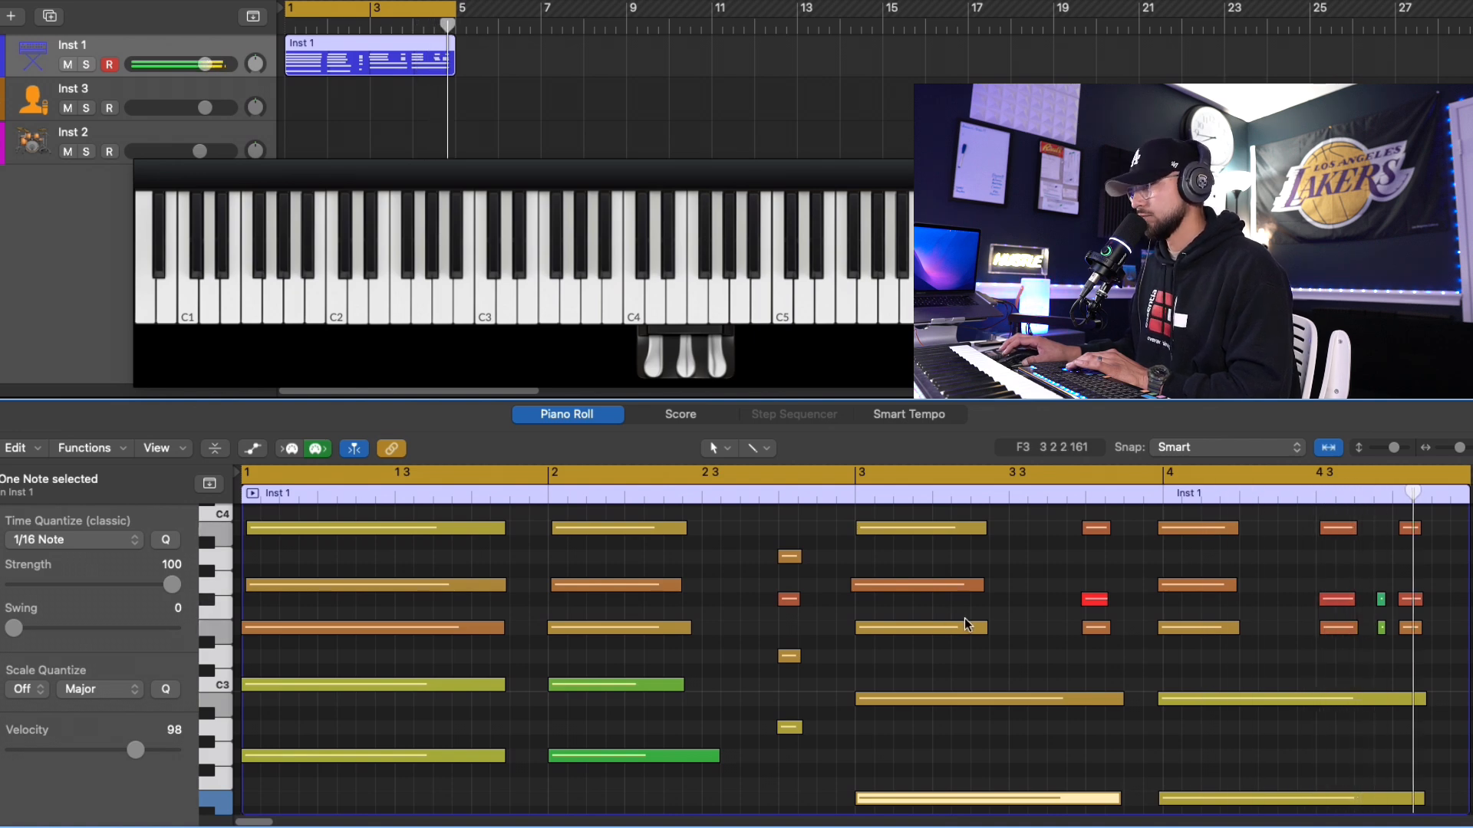
Trim the starts of the G3, B2 and E2 notes in the piano's bar 4 chord to the bar line
left_click(1162, 590)
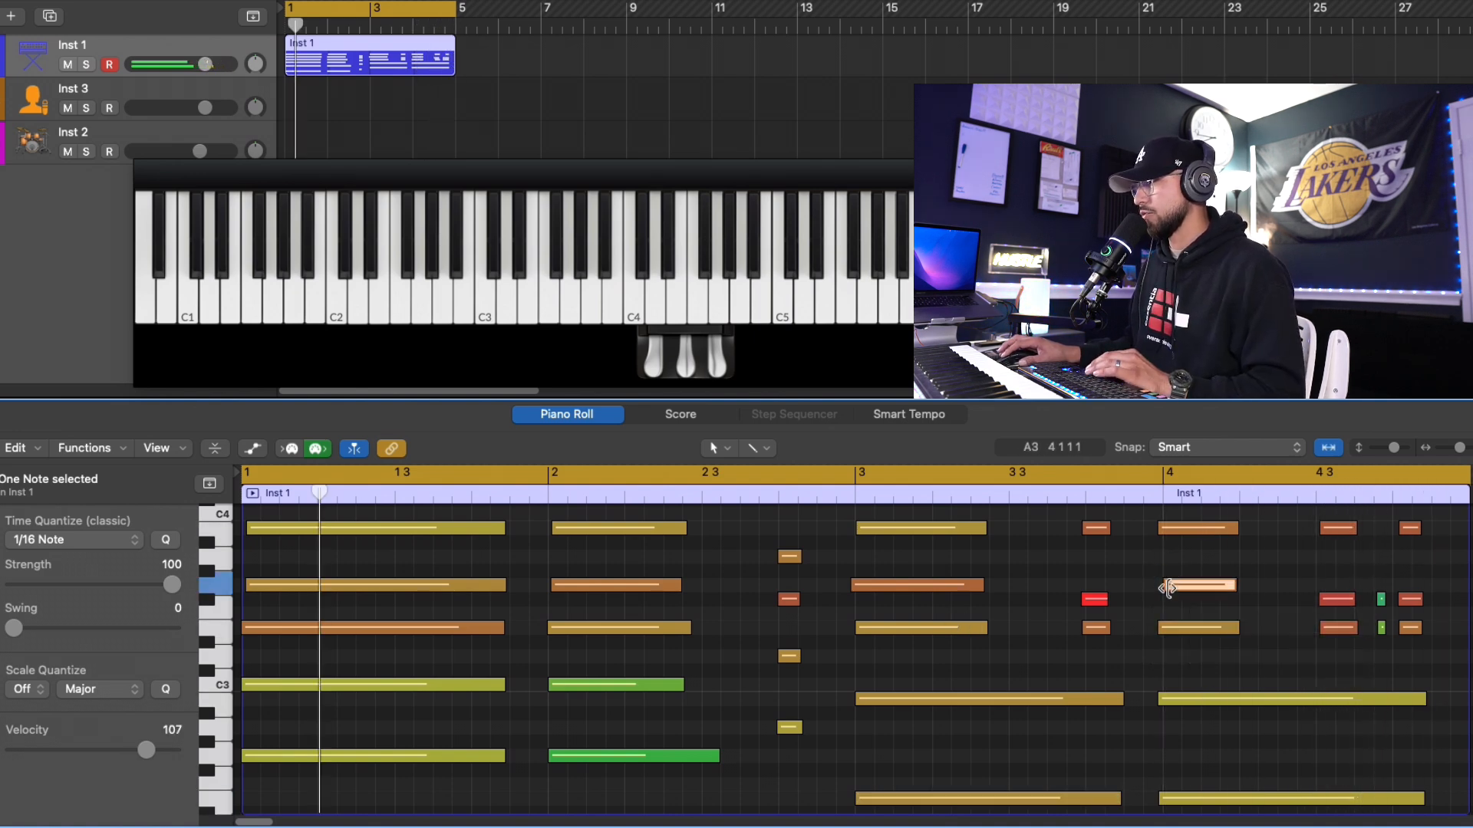
scroll(1168, 702, "down", 3)
left_click_drag(1163, 720, 1200, 721)
scroll(1180, 723, "up", 3)
scroll(1200, 721, "up", 3)
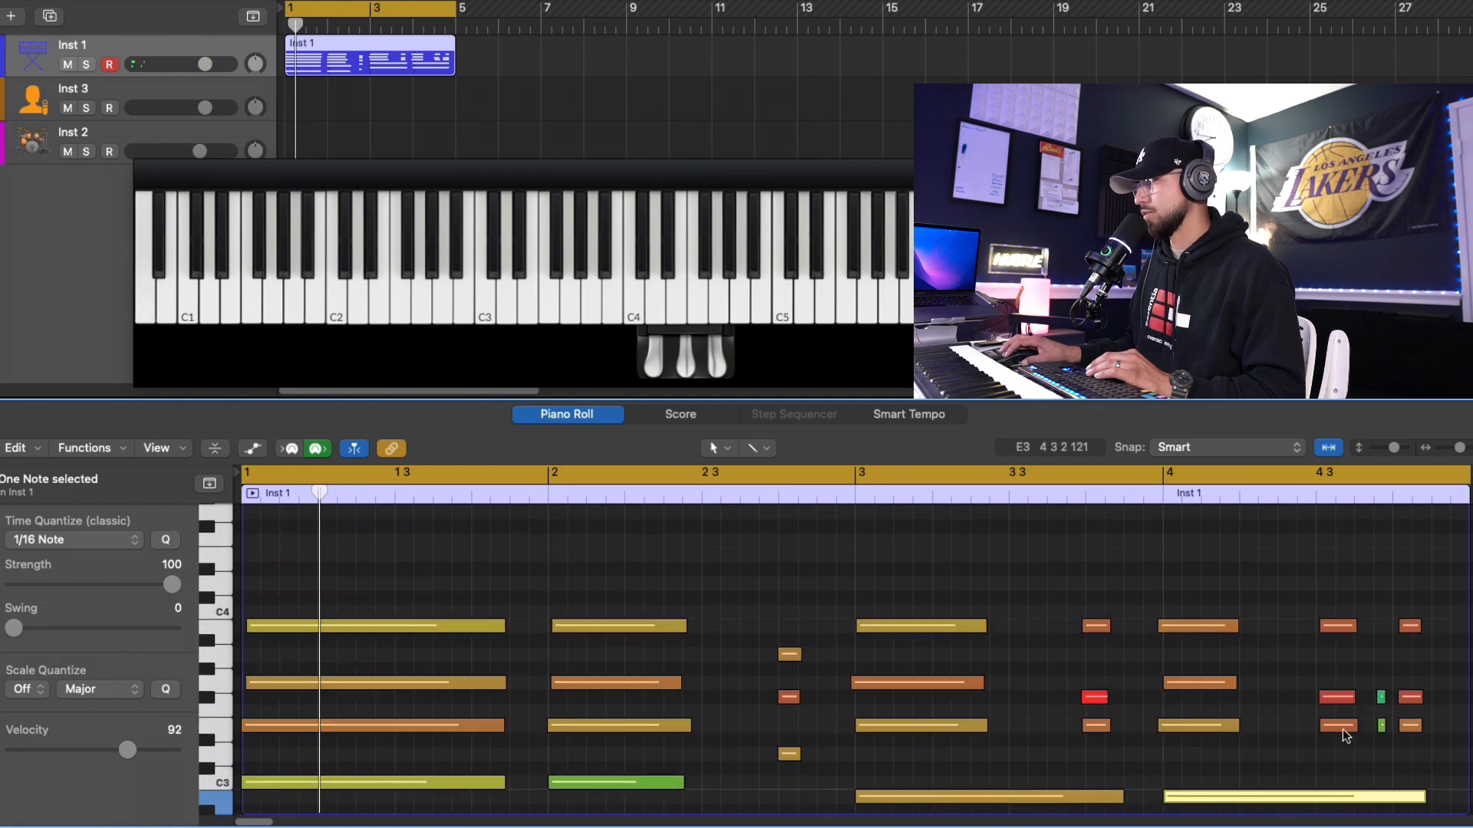
Extend the starts of the short E3 and F#3 notes around beats 3 and 4 of bar 4 slightly earlier, and check by playing back
left_click_drag(1327, 731, 1321, 734)
left_click_drag(1325, 699, 1316, 714)
left_click_drag(1402, 728, 1391, 728)
left_click_drag(1402, 699, 1395, 702)
key("space")
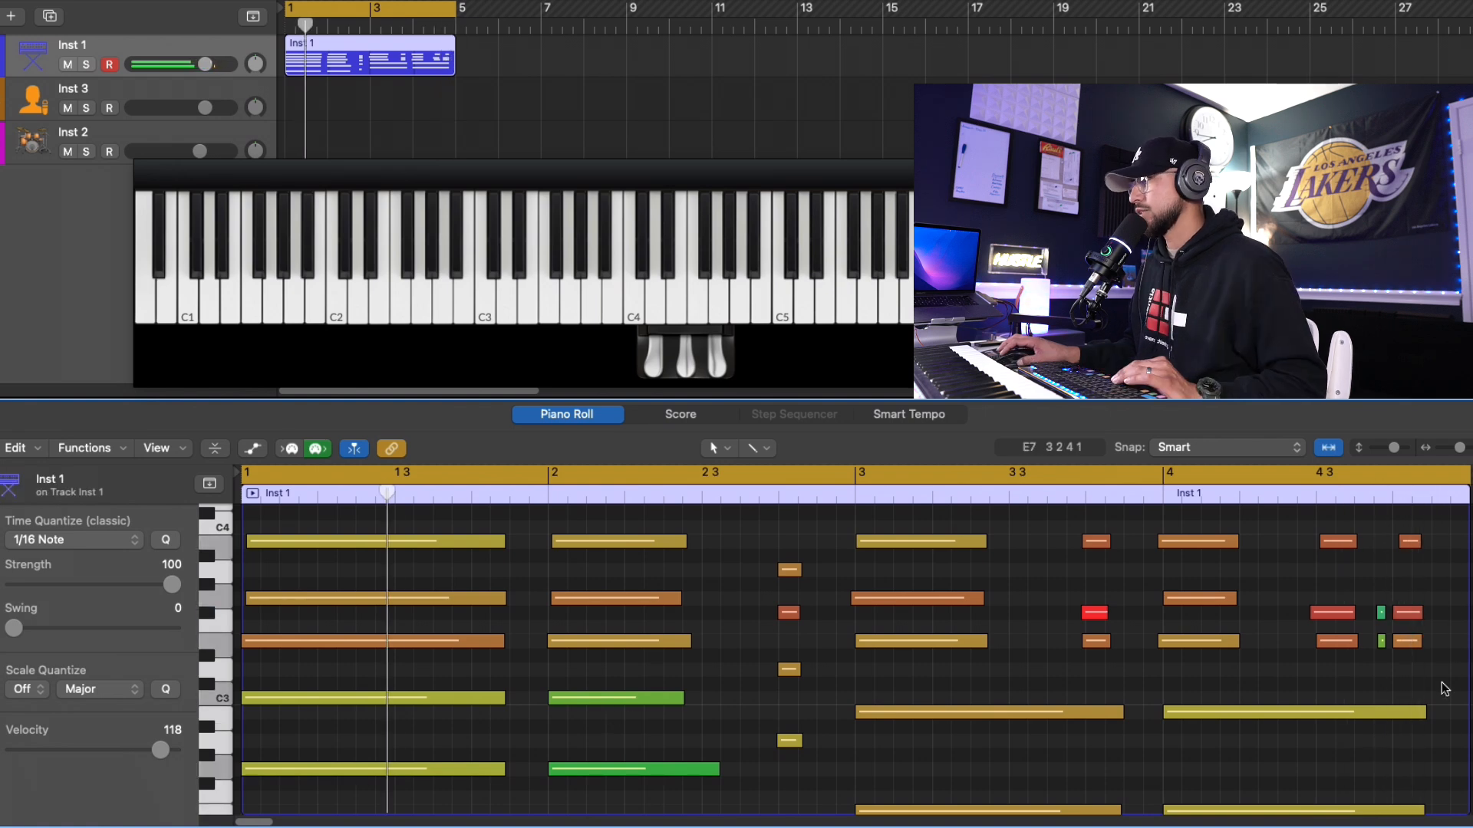
key("space")
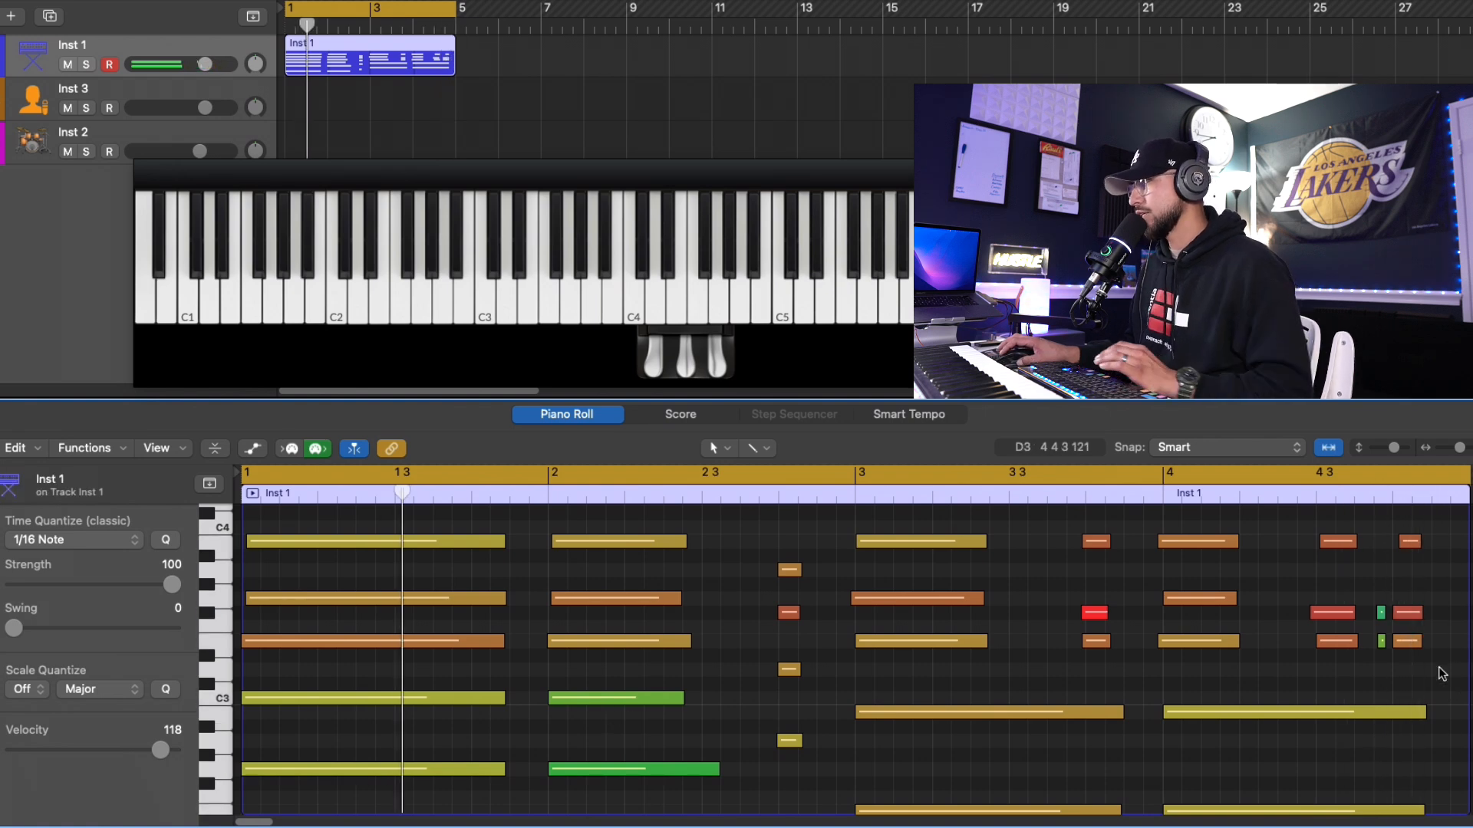
Fine-tune and quantize the starts of the short chord notes in the second half of bar 4
left_click_drag(1459, 448, 1461, 451)
scroll(606, 767, "right", 10)
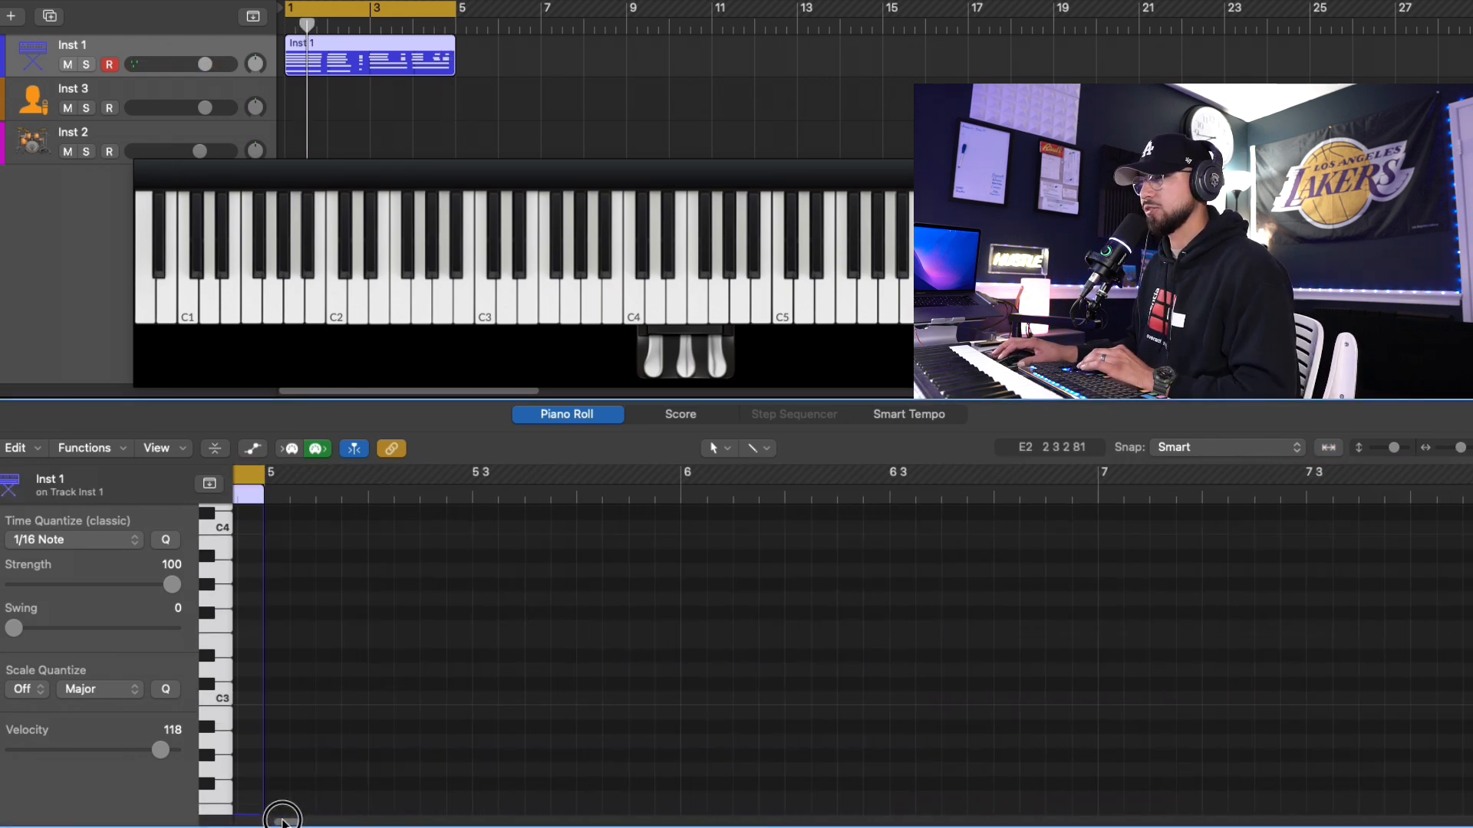
left_click_drag(590, 542, 585, 546)
left_click_drag(470, 612, 478, 613)
scroll(504, 633, "down", 1)
left_click(563, 637)
left_click_drag(560, 652, 561, 605)
key("q")
left_click(560, 674)
scroll(563, 675, "down", 1)
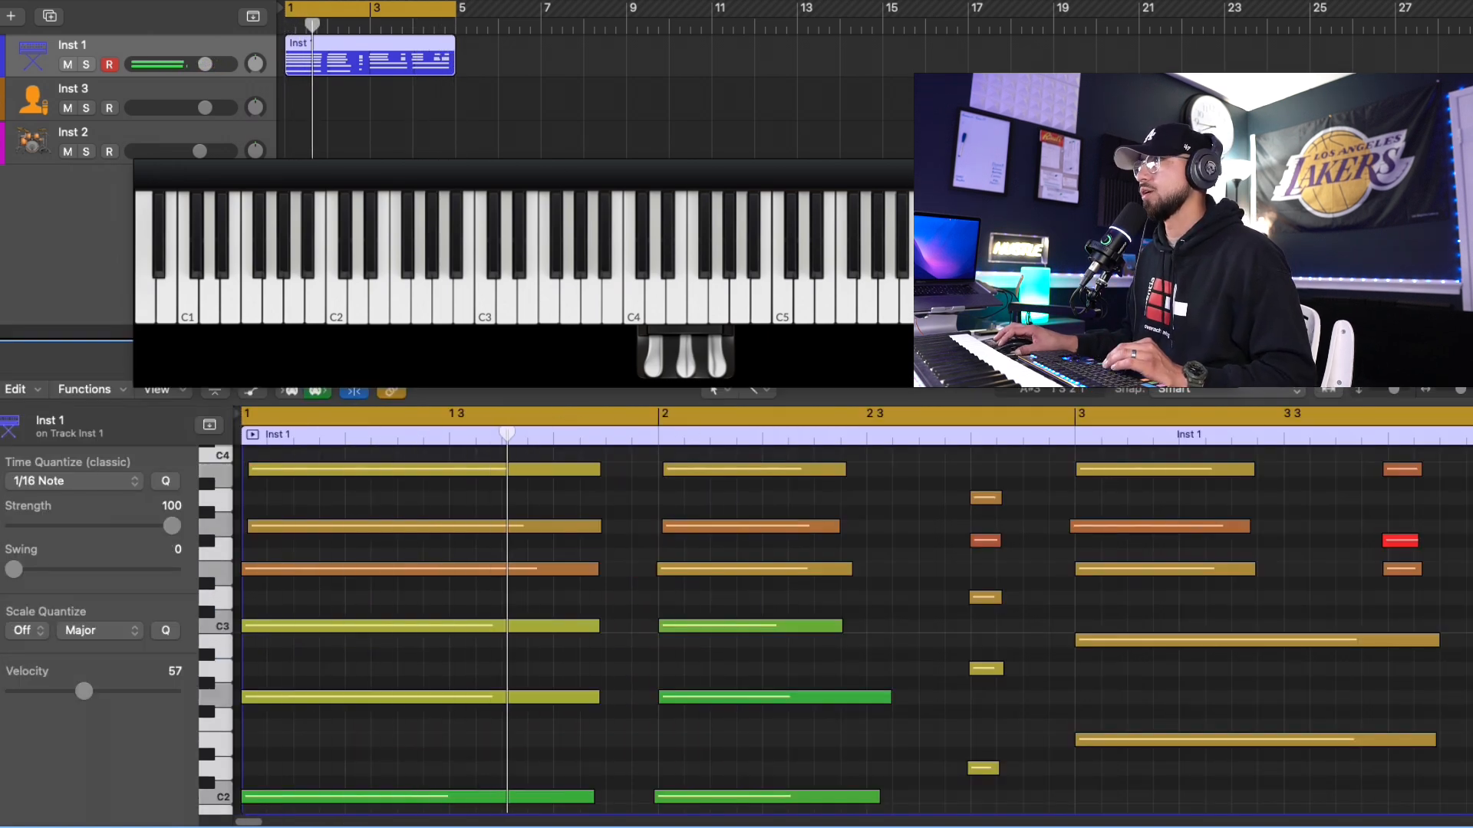
Start the G3 and B3 notes of the bar 3 chord and the three short notes on its beat 4 slightly later
left_click_drag(1072, 528, 1082, 530)
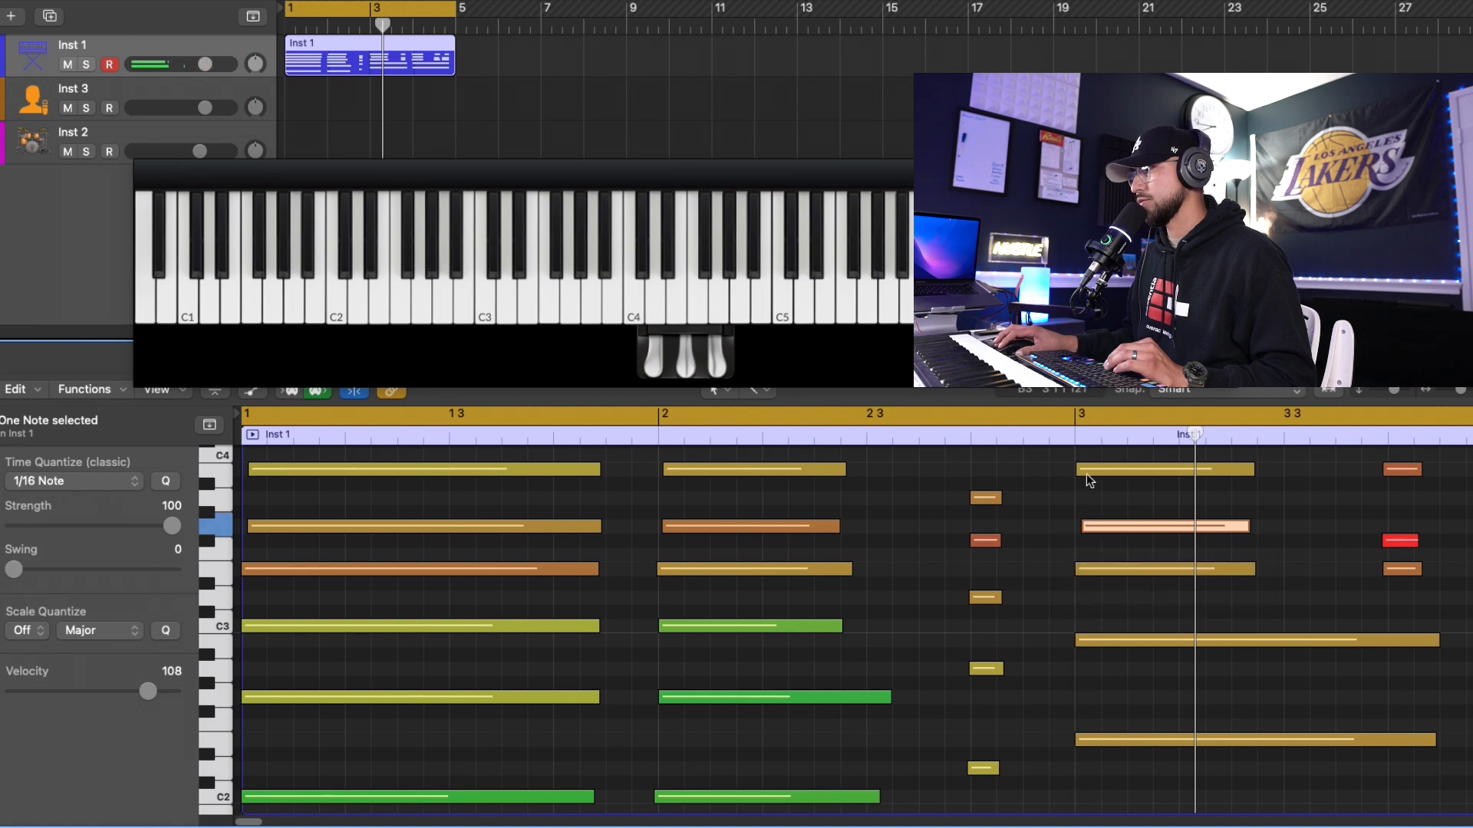
left_click_drag(1079, 470, 1086, 470)
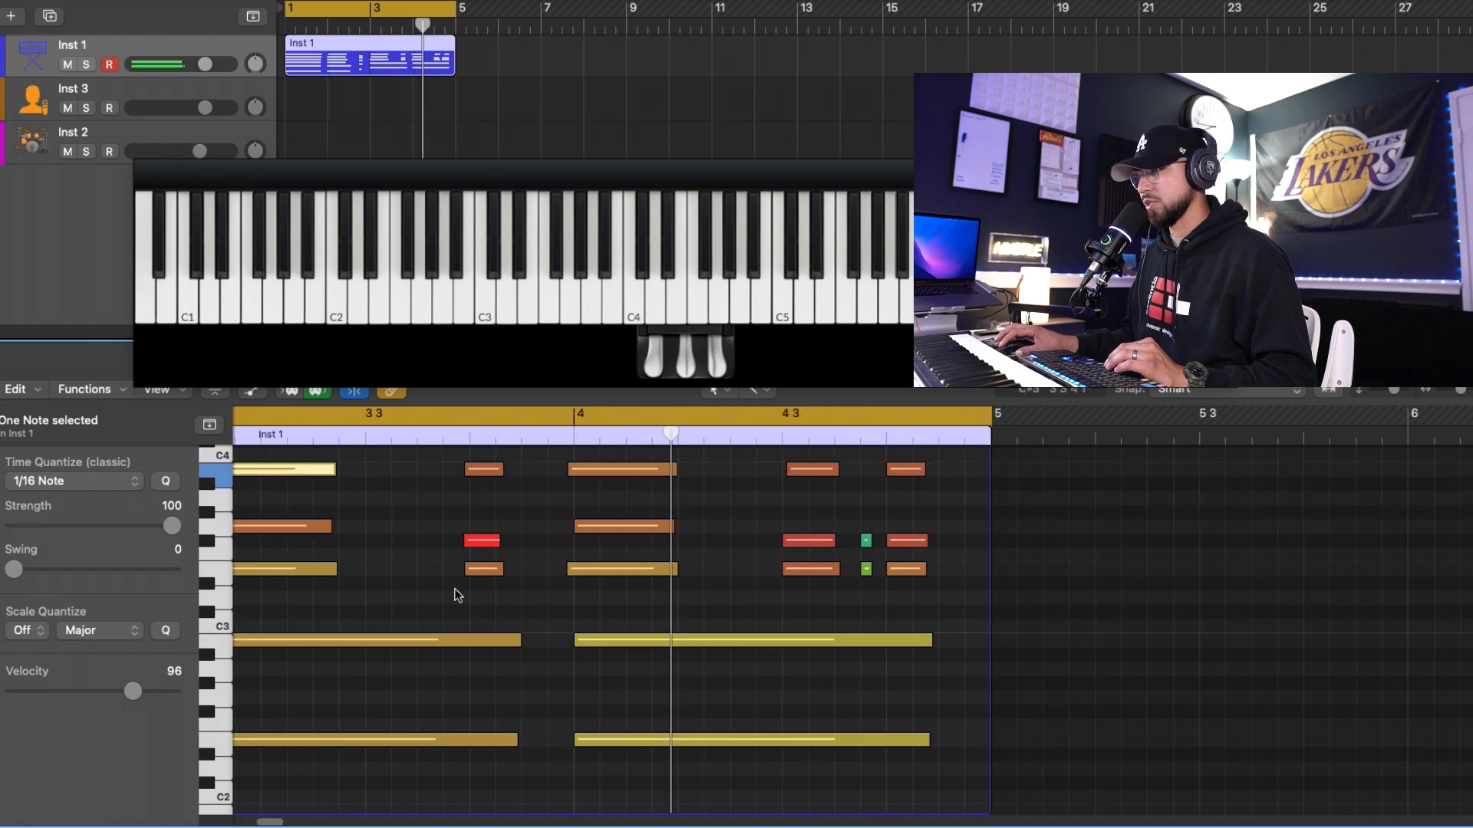
left_click_drag(468, 543, 474, 545)
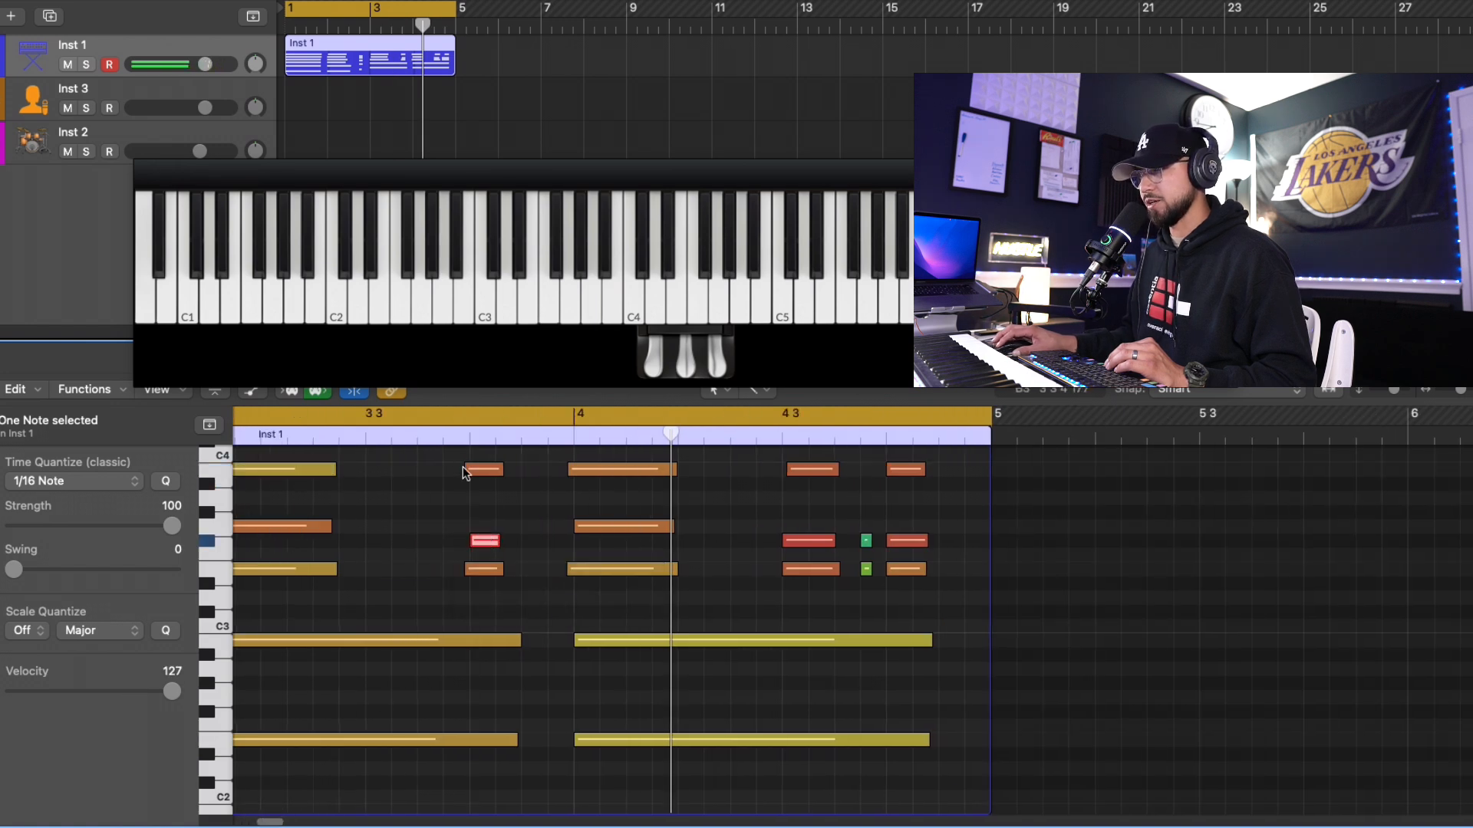
left_click_drag(466, 473, 471, 474)
left_click_drag(467, 569, 476, 575)
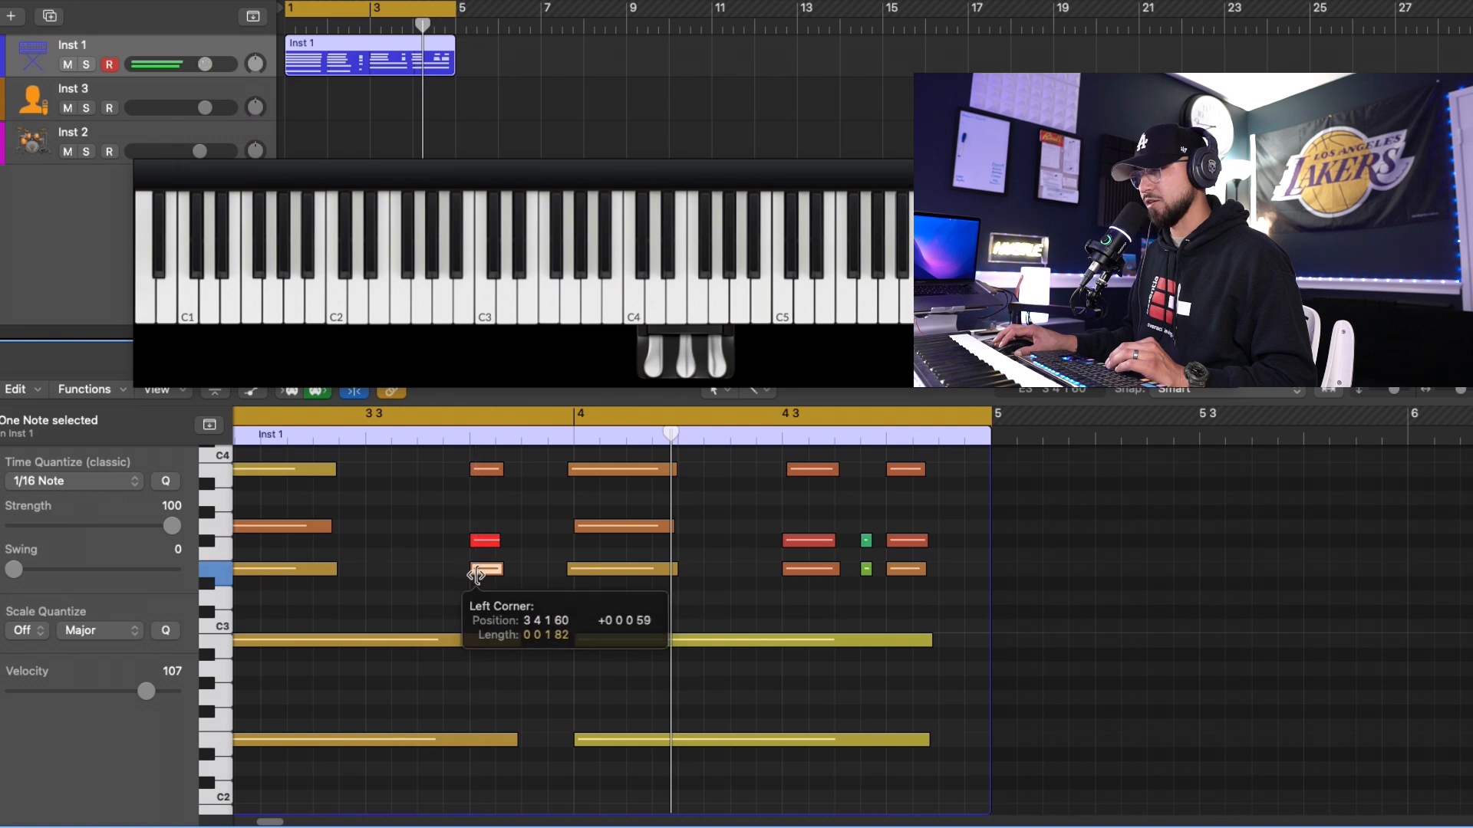
Start the E3 and B3 notes of the bar 4 chord slightly later, and play the piano part back
left_click_drag(570, 572, 578, 577)
left_click_drag(571, 472, 578, 480)
left_click_drag(255, 822, 268, 824)
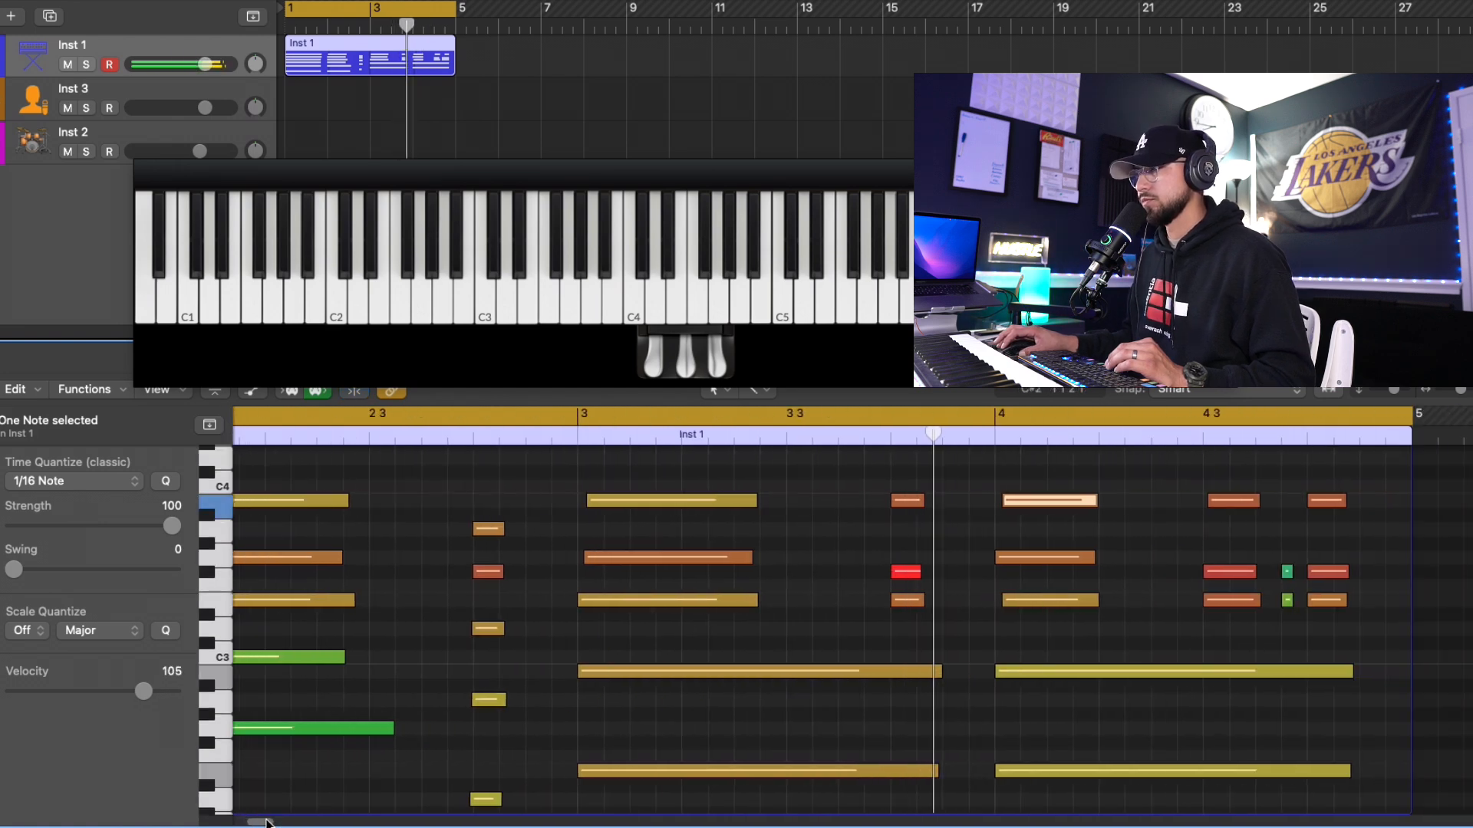
key("space")
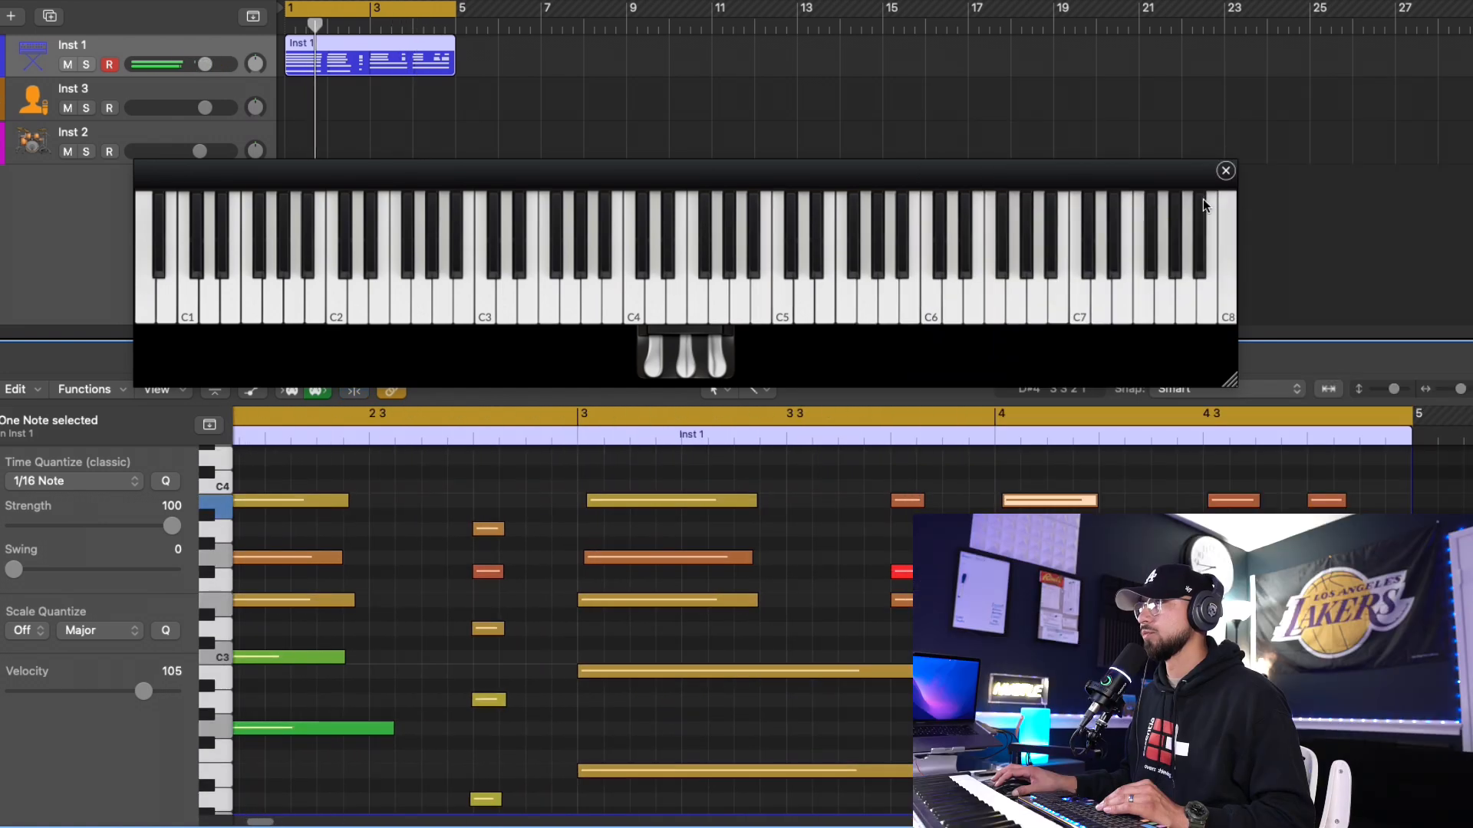
Dismiss the on-screen keyboard, enable the low cut in Inst 1's Channel EQ, raise its frequency and change its slope
left_click(1225, 171)
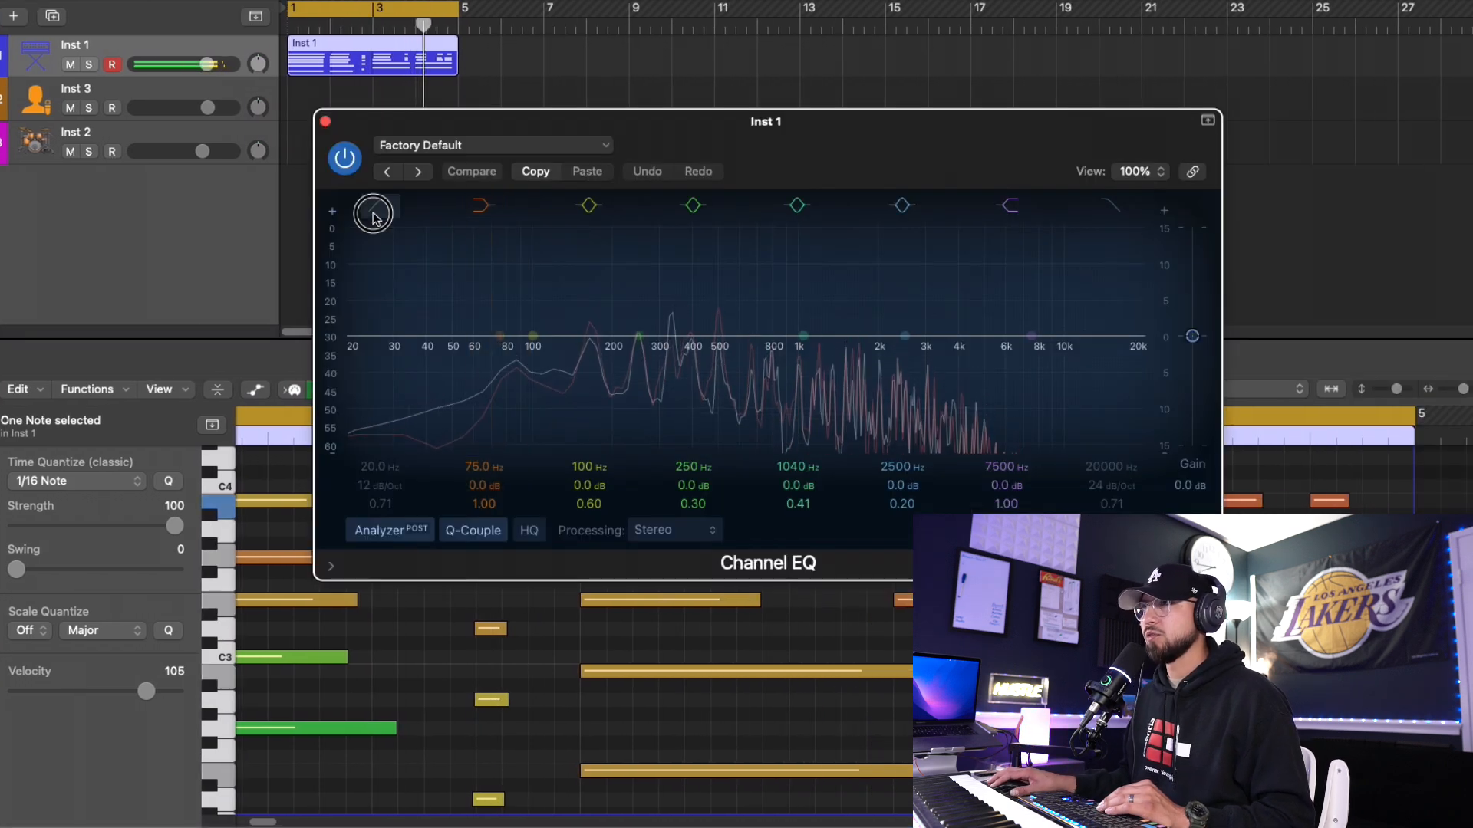
left_click(379, 206)
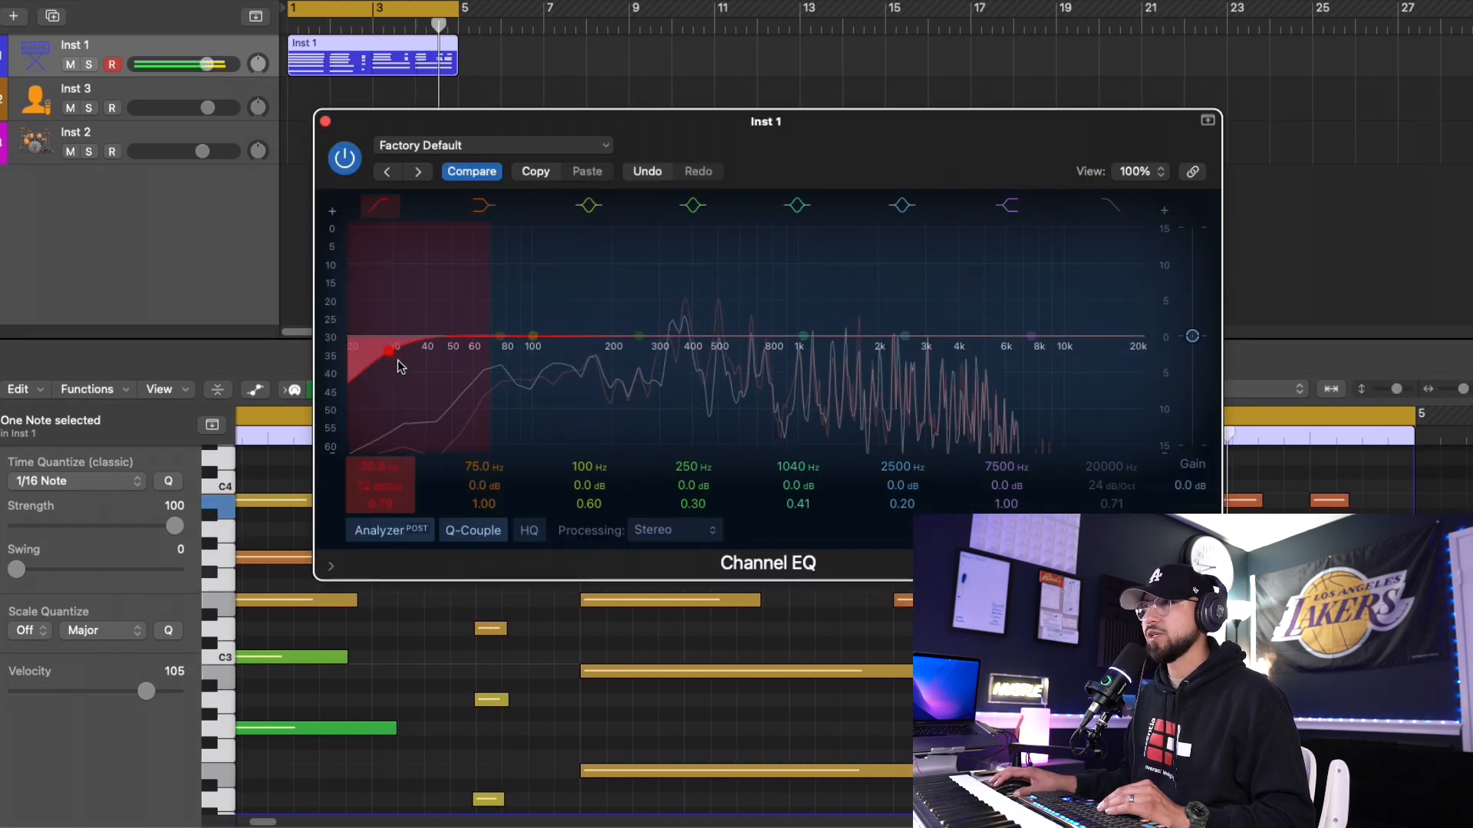
left_click_drag(397, 367, 450, 364)
left_click_drag(384, 487, 386, 449)
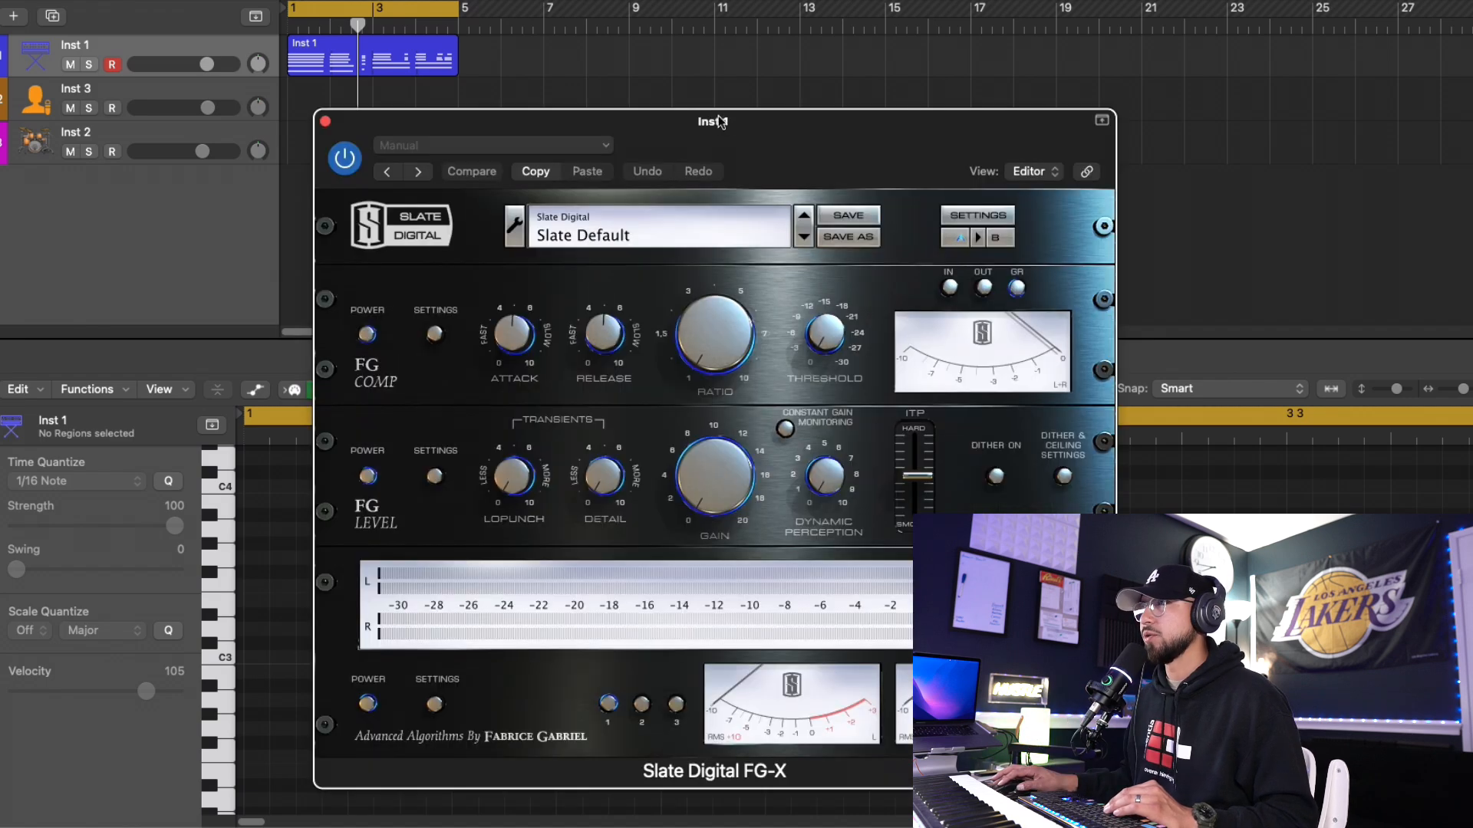
Adjust the FG COMP ratio of Inst 1's Slate Digital FG-X while the piano plays
left_click_drag(729, 125, 734, 102)
key("space")
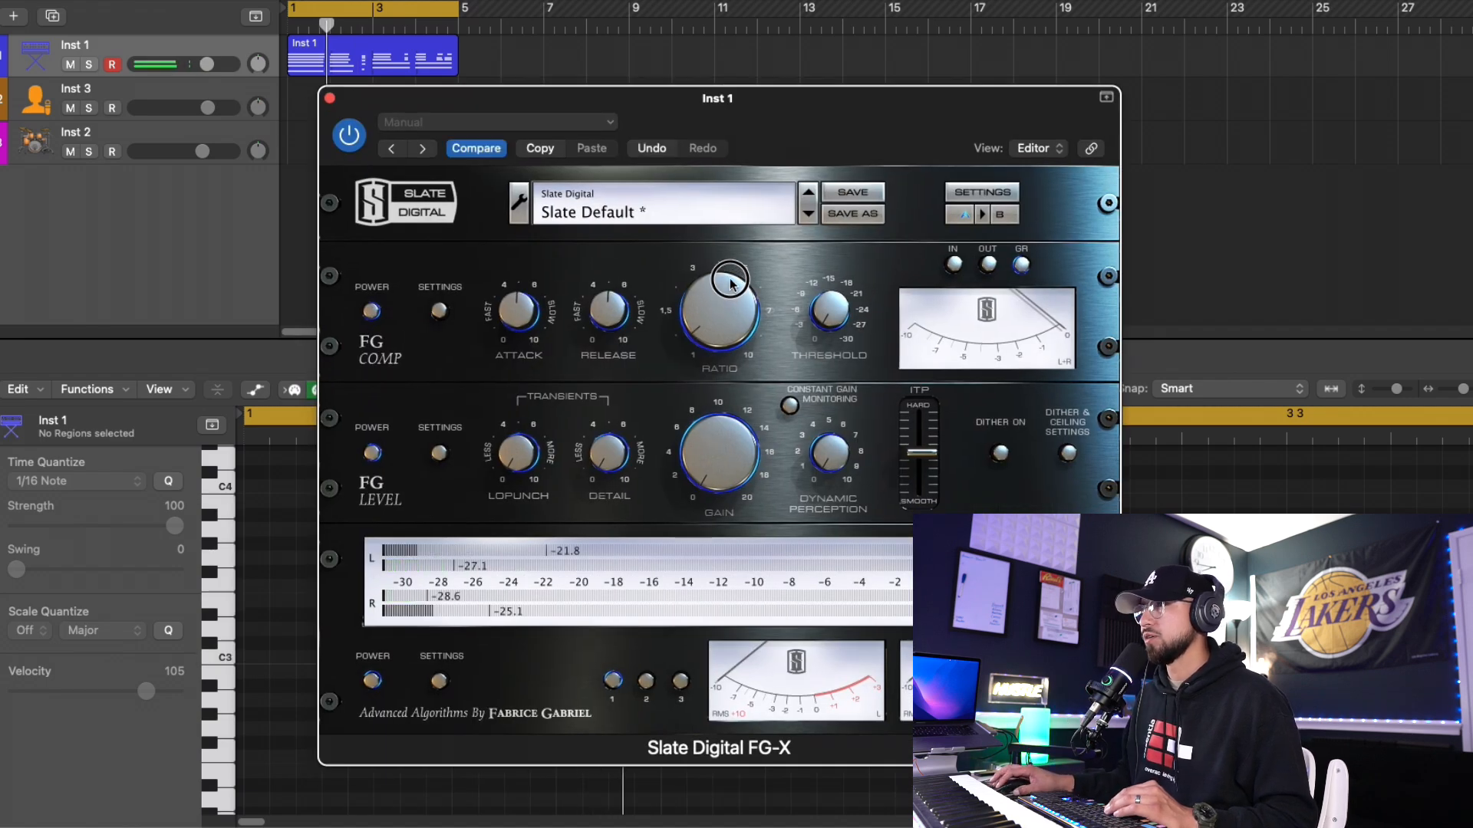
left_click_drag(729, 280, 727, 345)
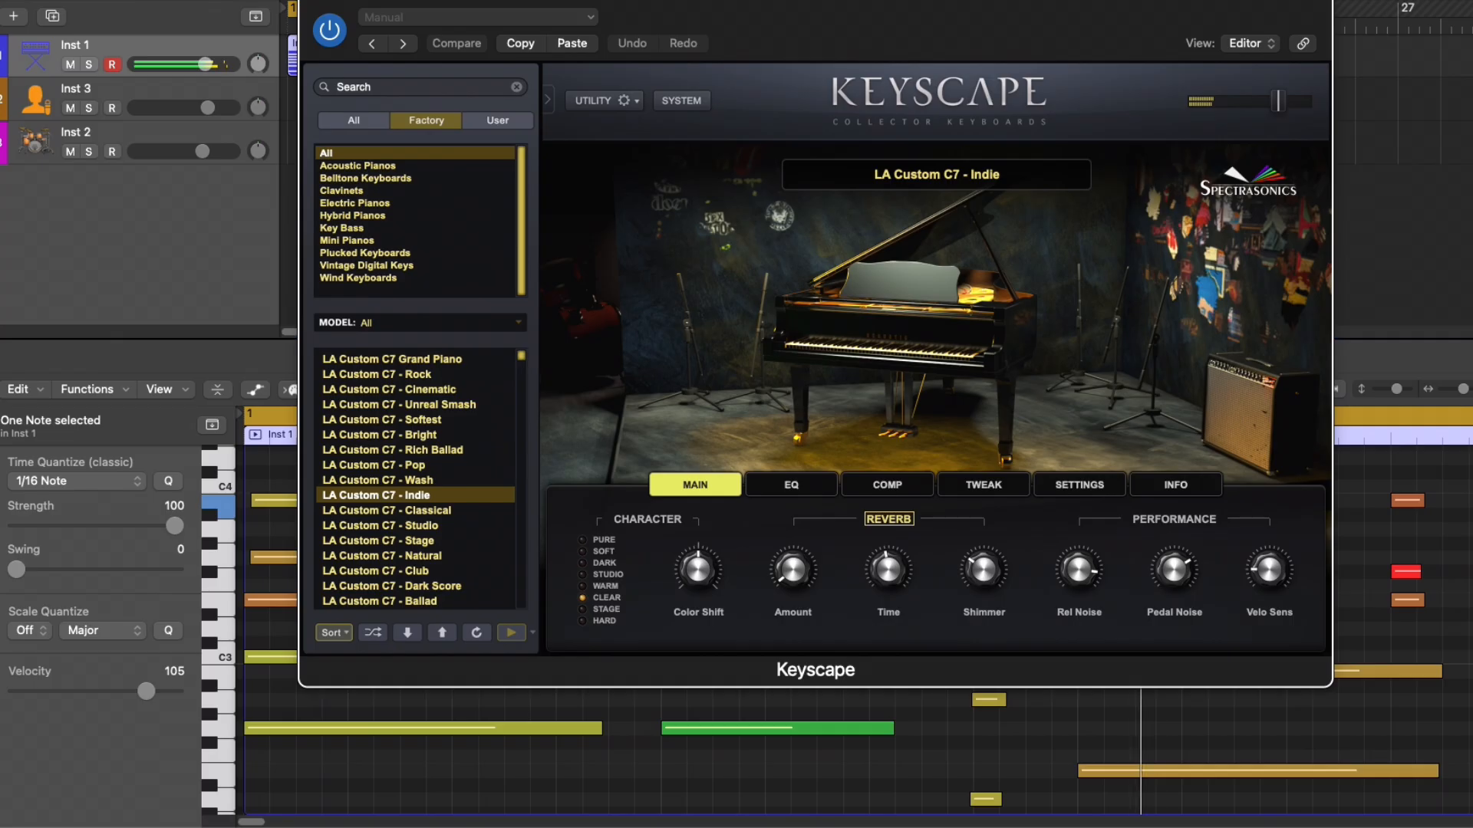
Set Keyscape's reverb amount on the LA Custom C7 - Indie preset to about 0.032
left_click_drag(795, 551, 798, 557)
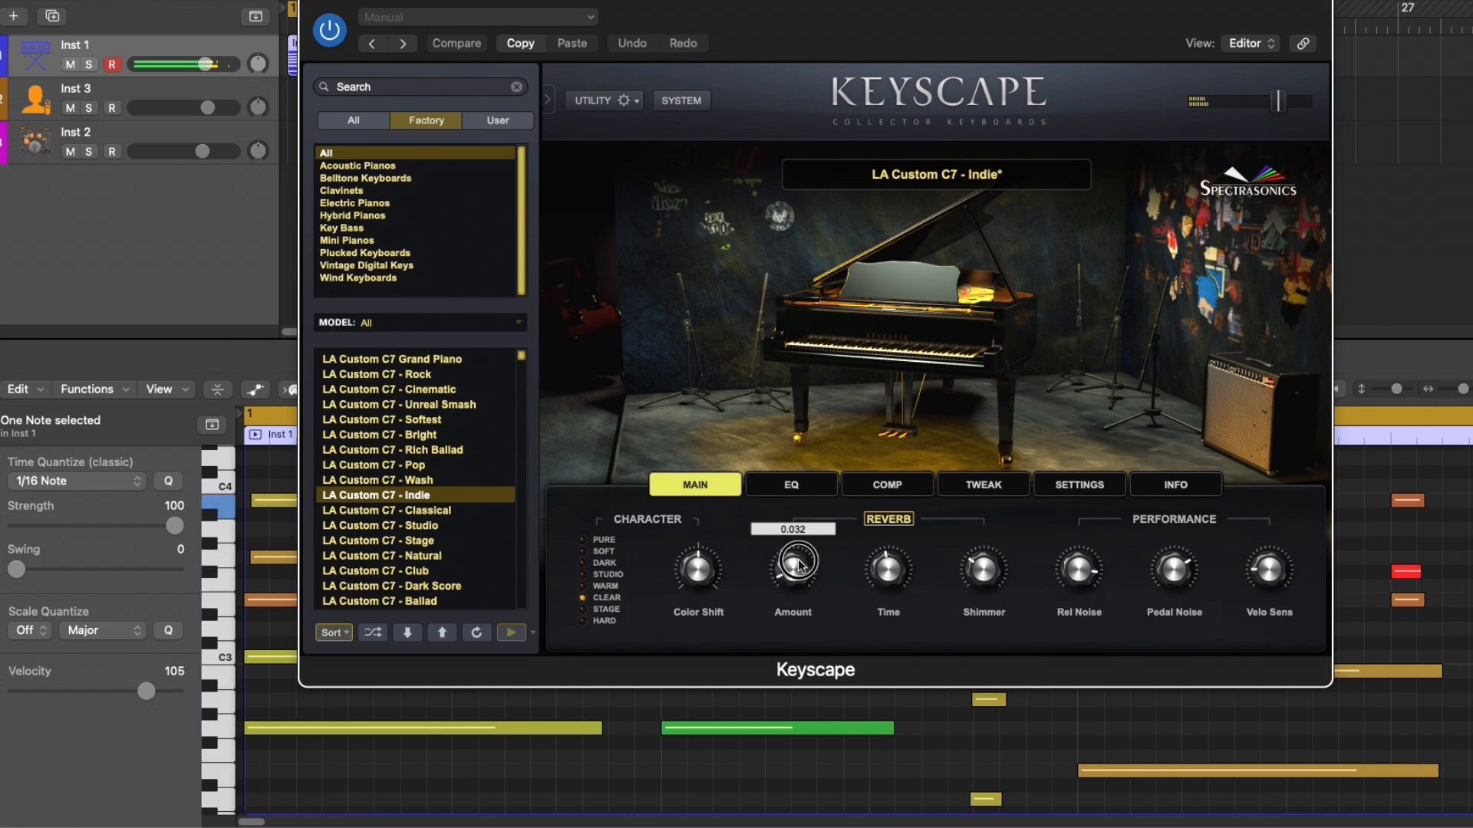
left_click_drag(799, 566, 799, 567)
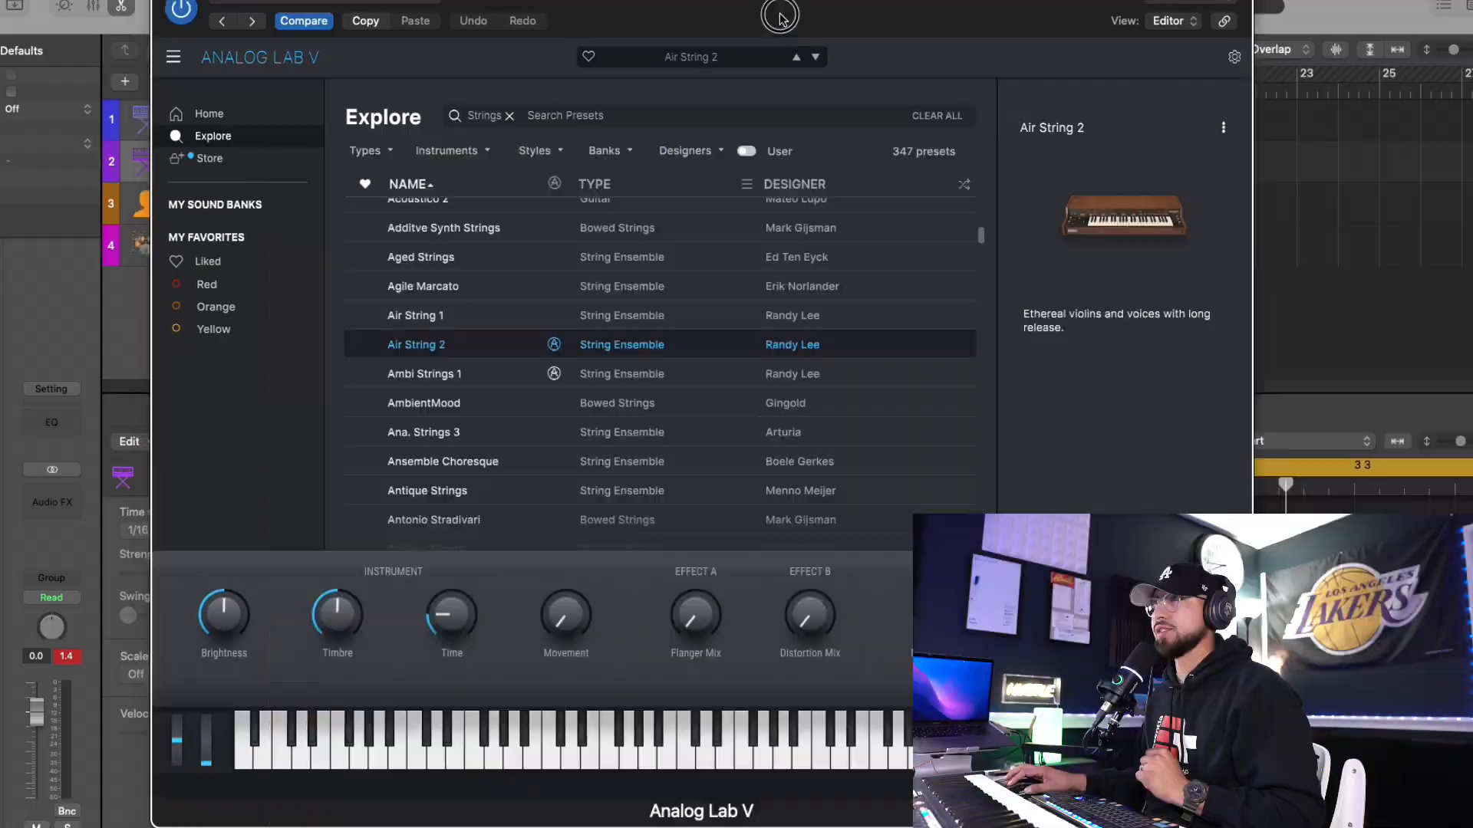
Move the Analog Lab V window out of the way and adjust the pan of the Inst 4 strings track
left_click_drag(750, 47, 807, 17)
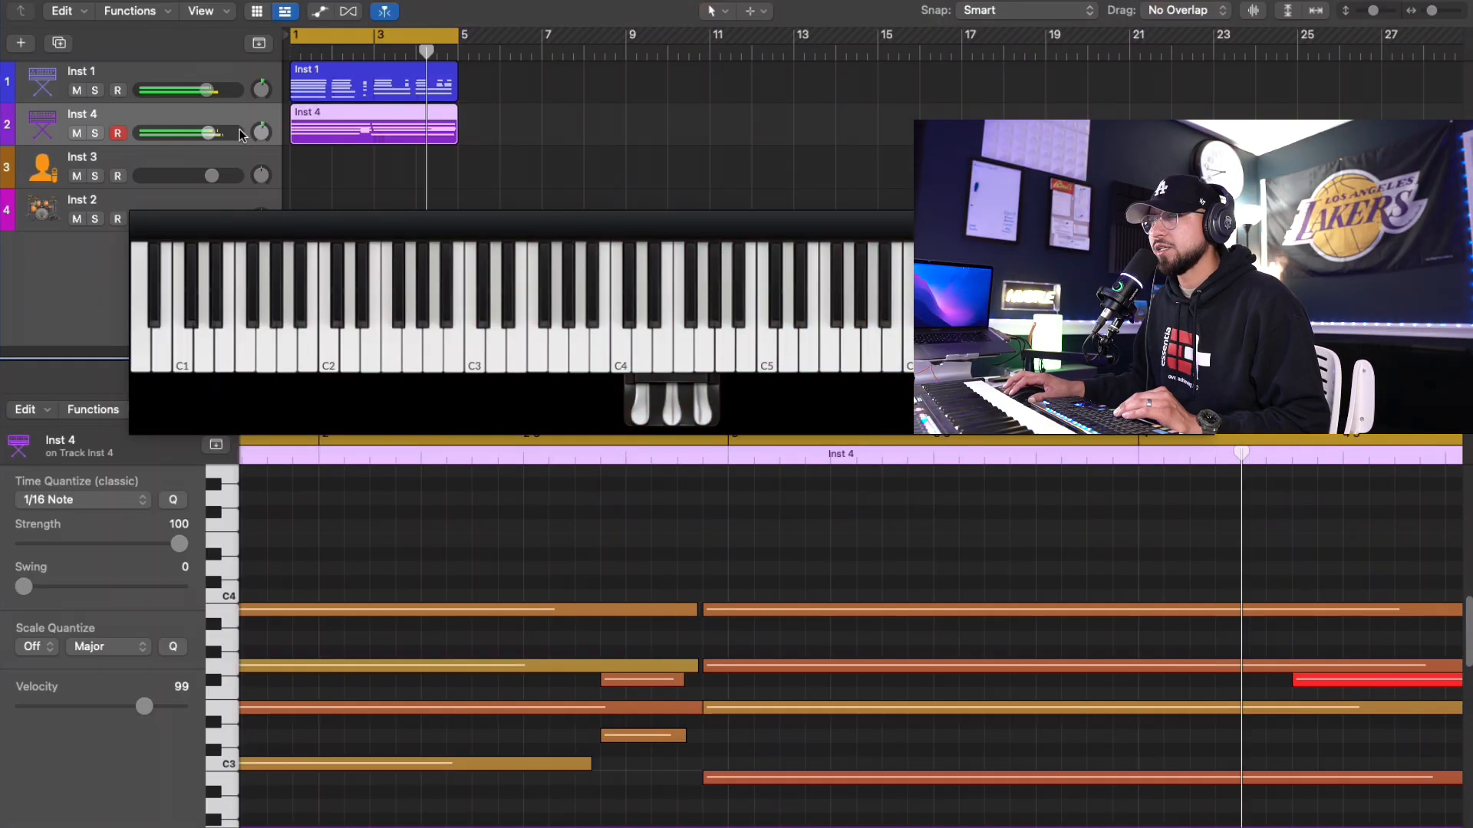
left_click(261, 132)
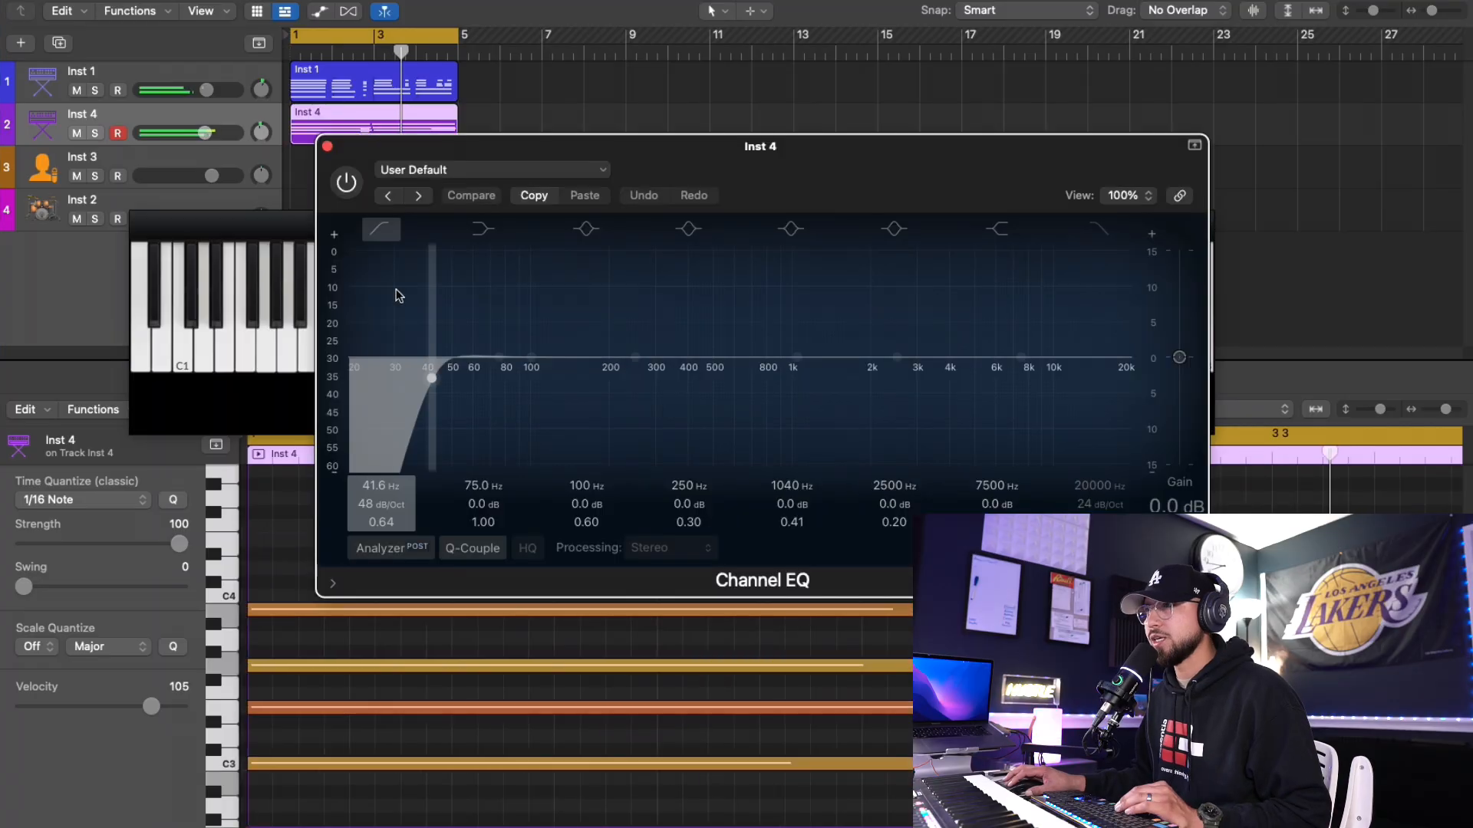
Turn on Inst 4's Channel EQ, raise its low cut to roughly 300 Hz and lower its high cut to between 3 and 4 kHz
left_click(342, 192)
left_click_drag(1120, 371, 926, 374)
left_click_drag(454, 372, 658, 371)
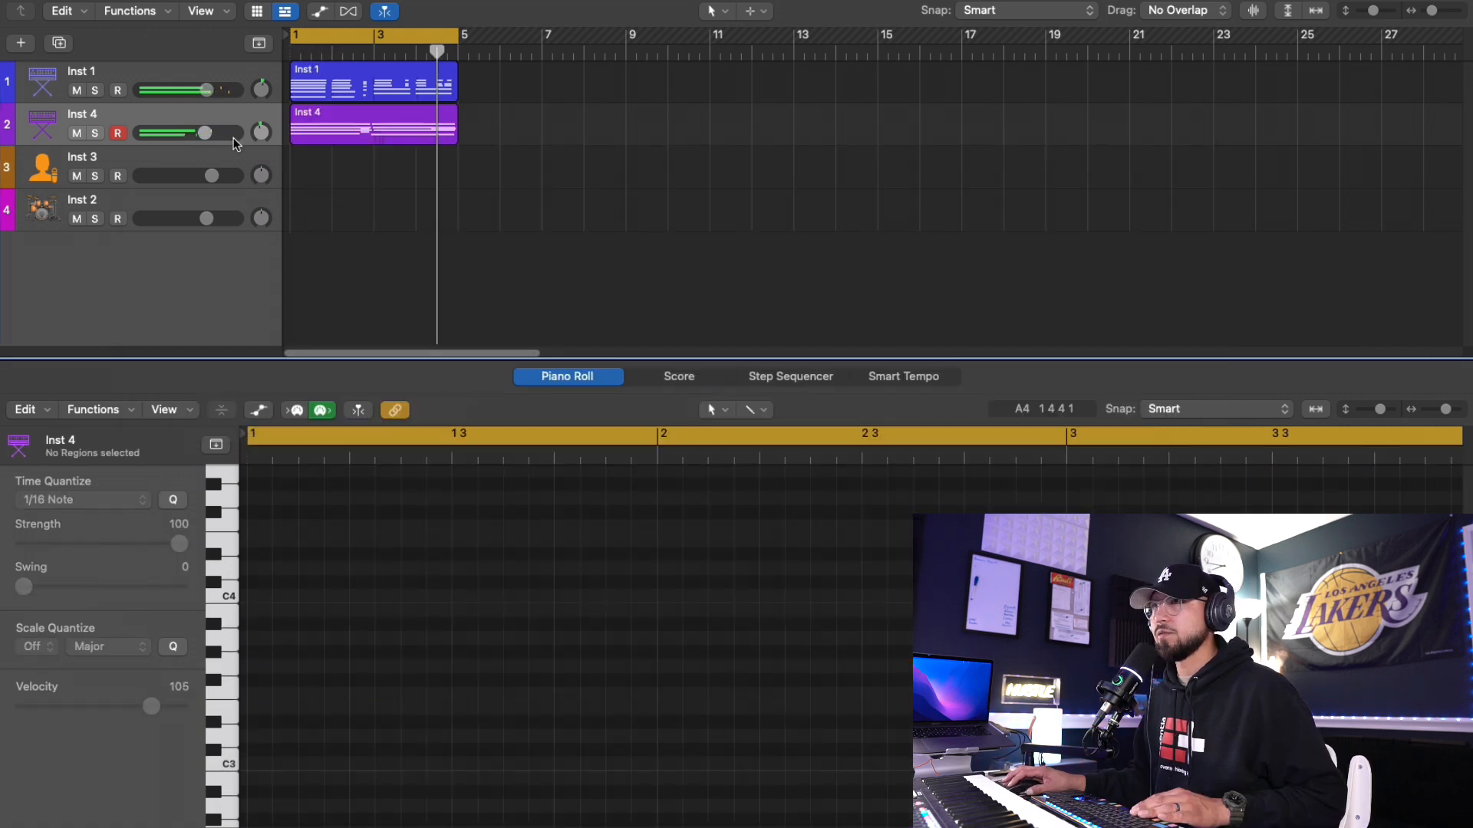
Duplicate the Inst 4 track with its settings and choose another string preset in the new track's Analog Lab V
key("super+d")
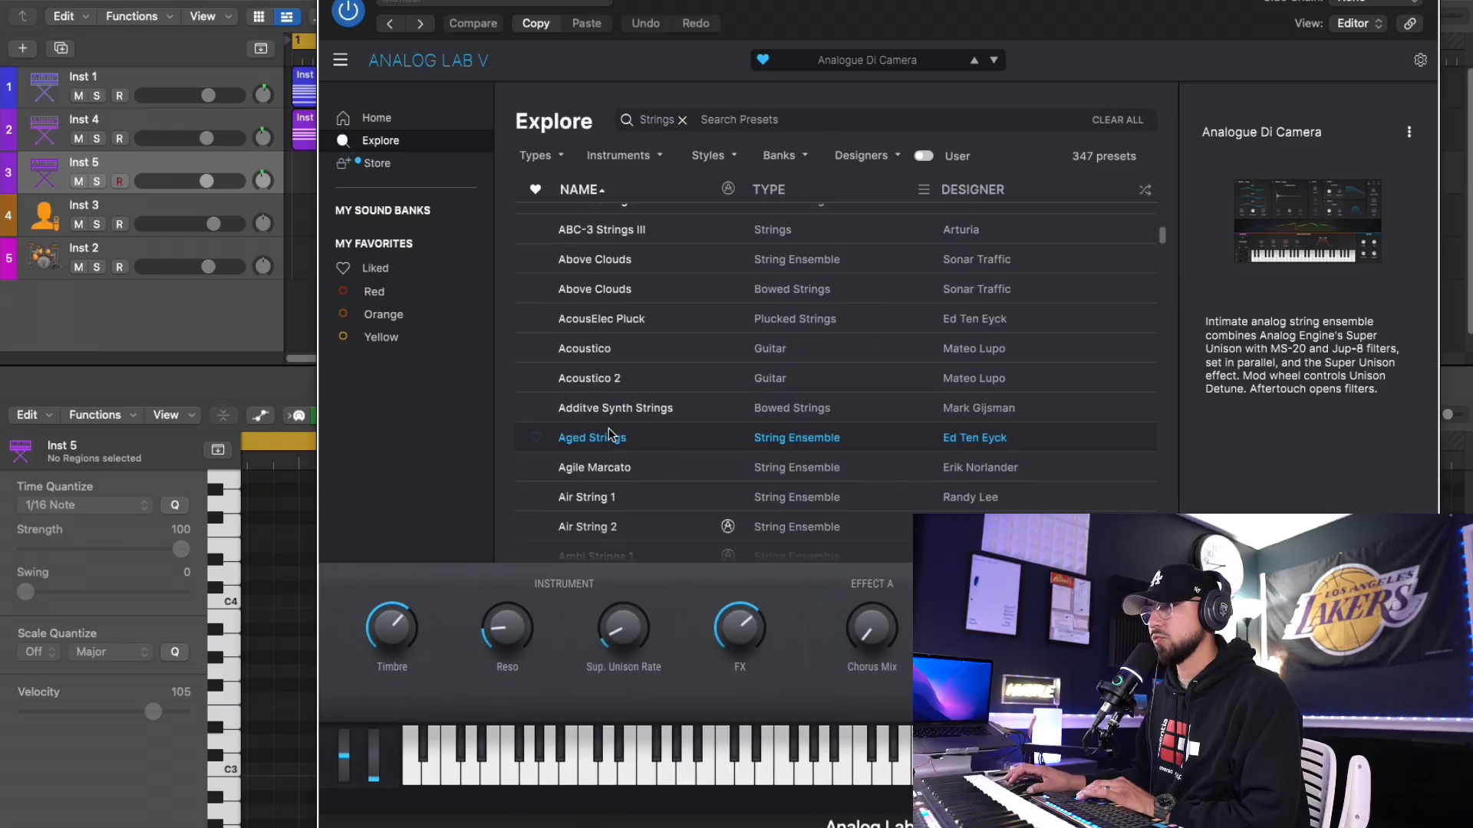
scroll(610, 437, "down", 1)
left_click(613, 466)
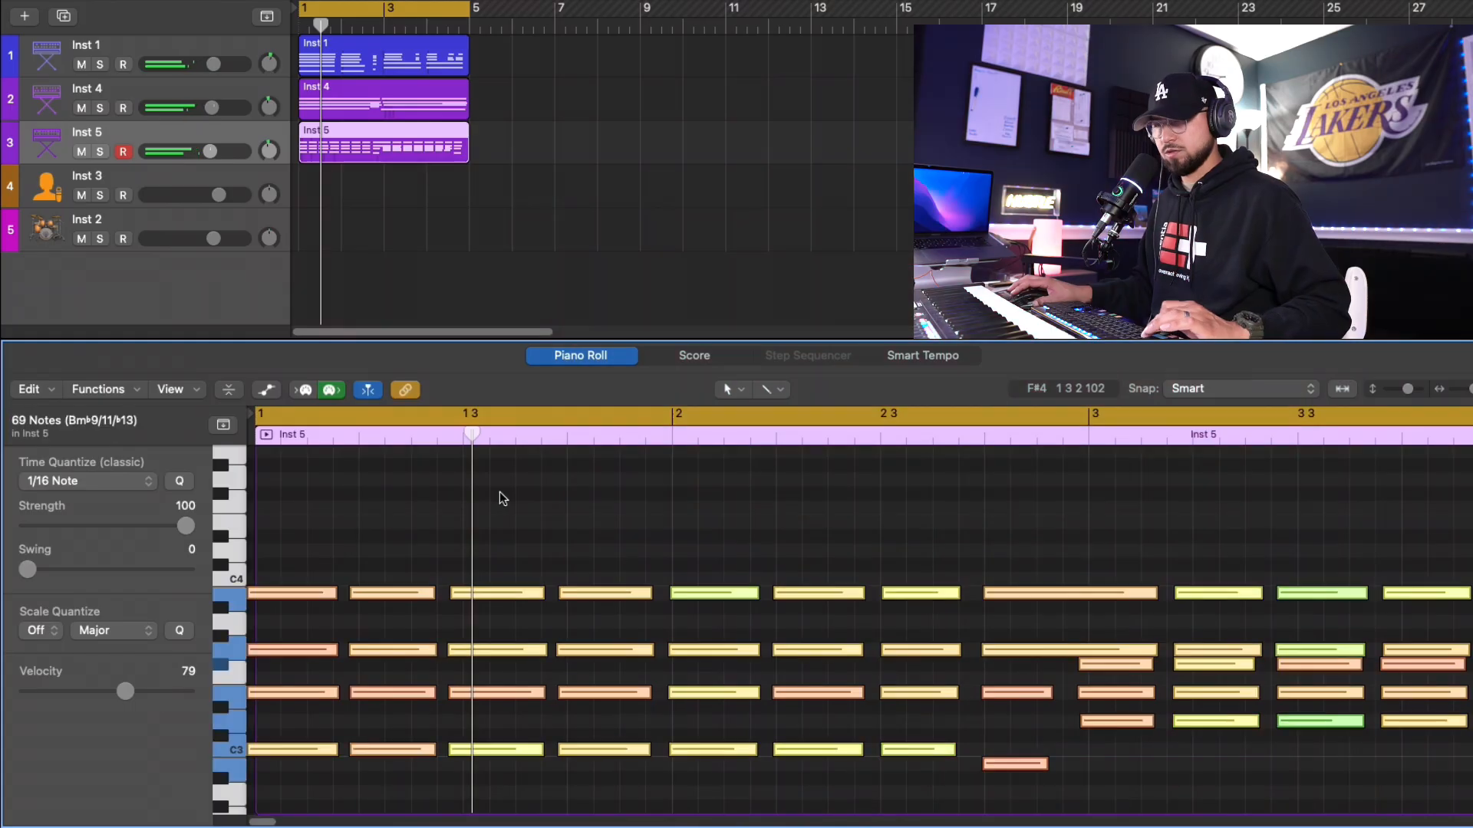
Quantize all the selected Inst 5 notes to 1/16 and play them back
key("q")
key("space")
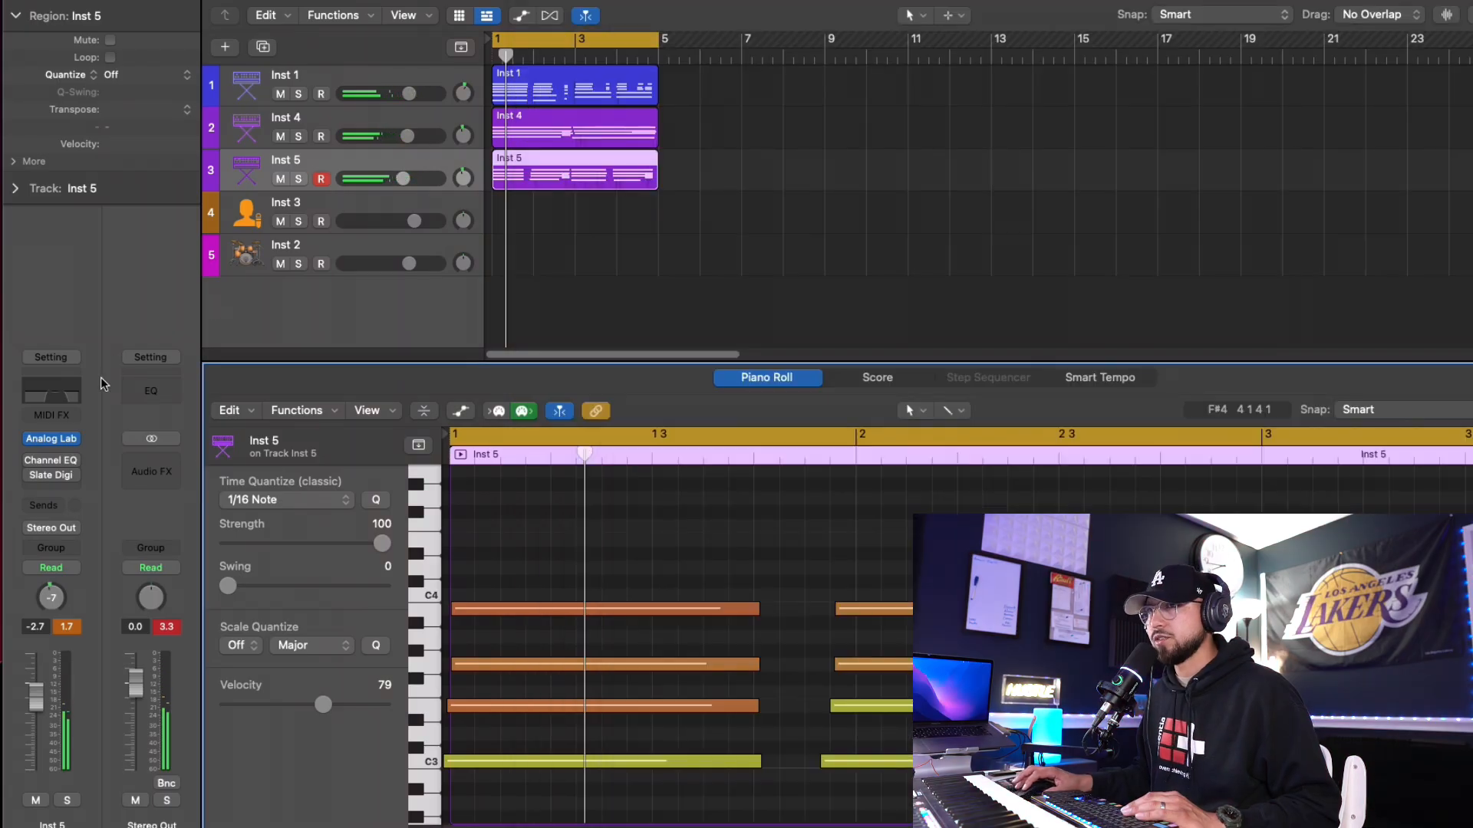
Open the Channel EQ on the Inst 5 track and switch it on
left_click(54, 391)
left_click(356, 185)
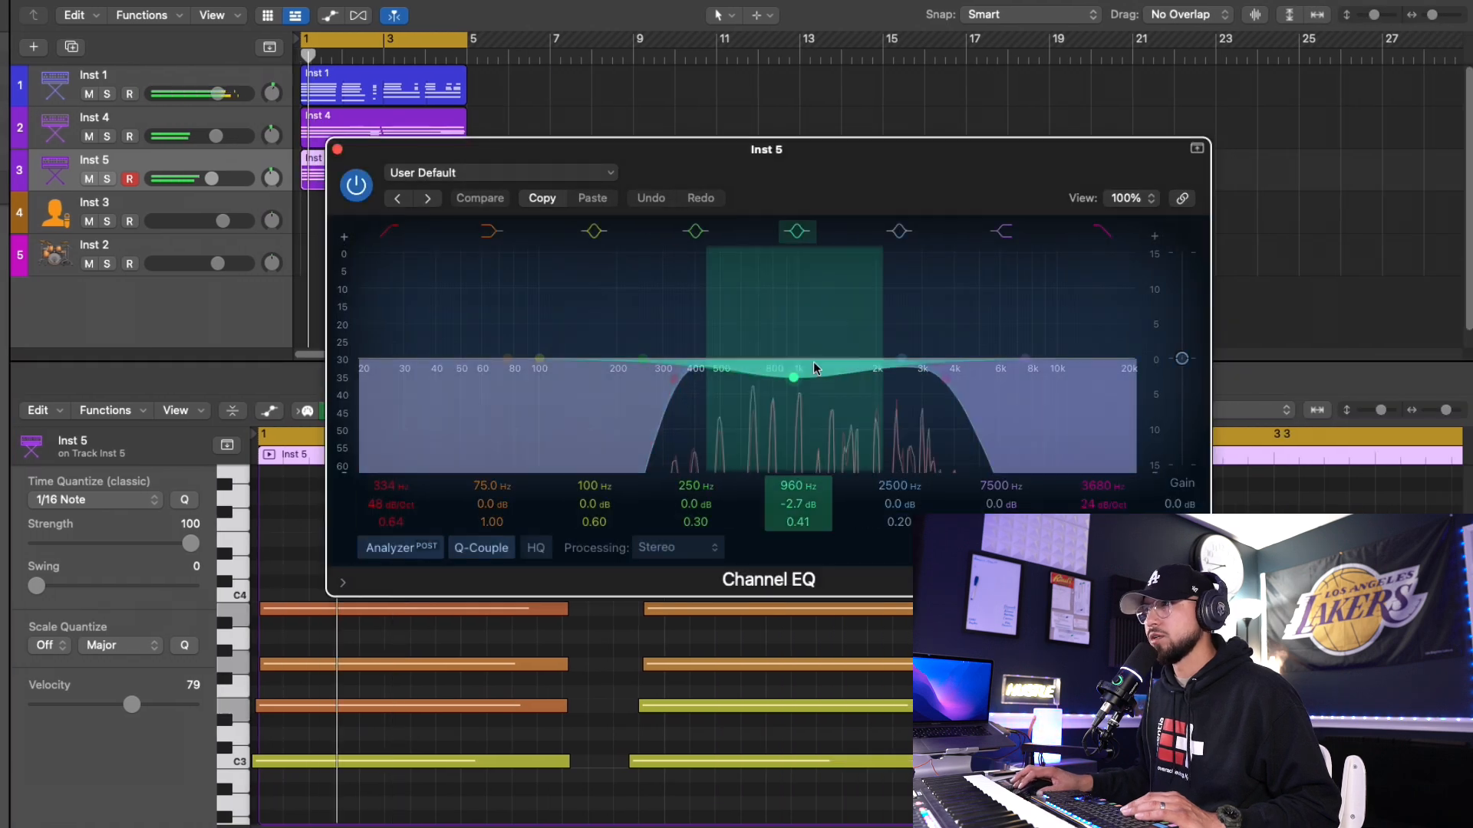
Fine-tune the gentle dip around 1 kHz in Inst 5's Channel EQ and lower Brightness in the track's Analog Lab V
left_click_drag(815, 369, 831, 367)
left_click(948, 381)
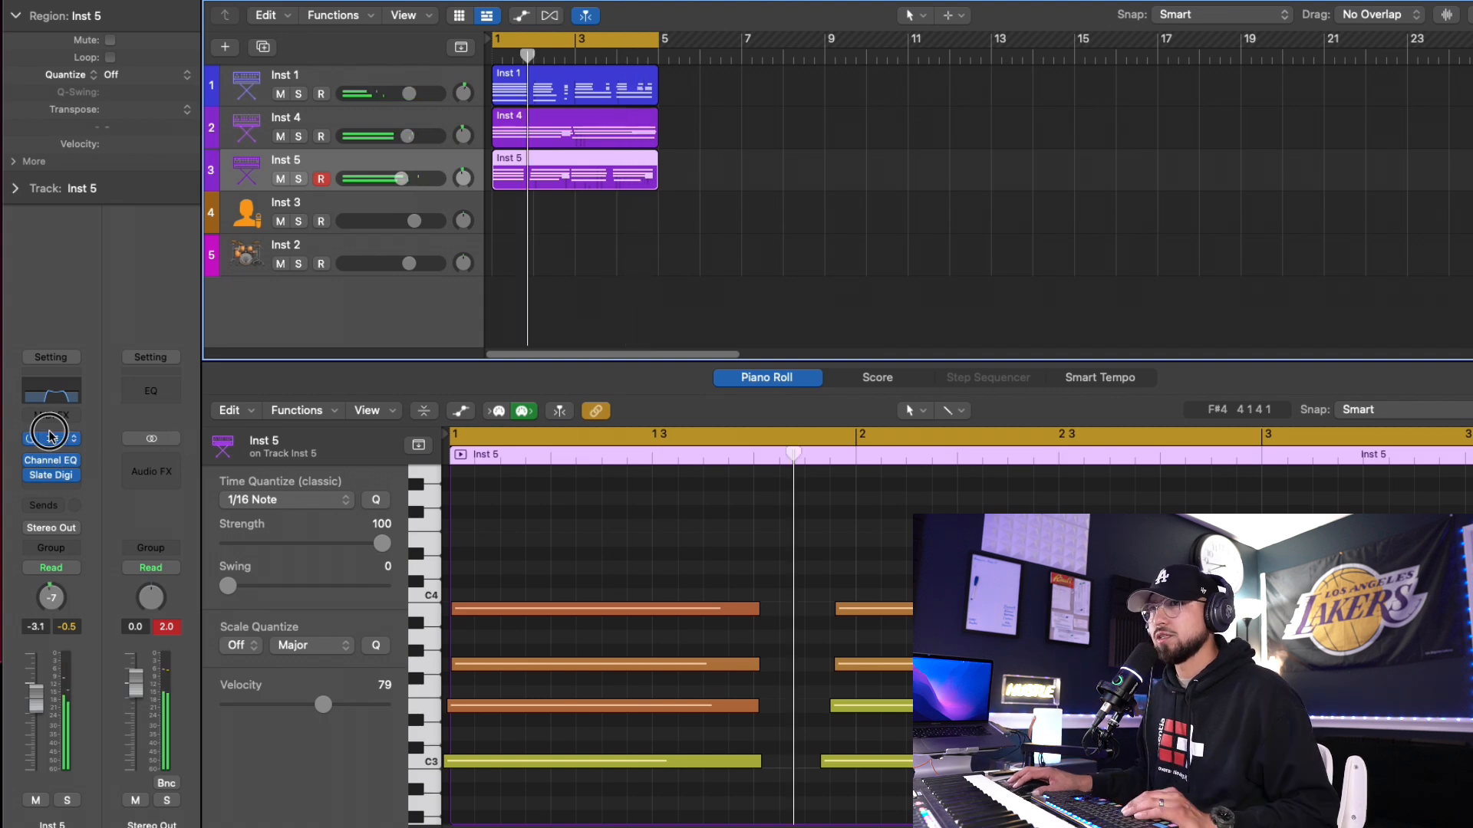
left_click(51, 439)
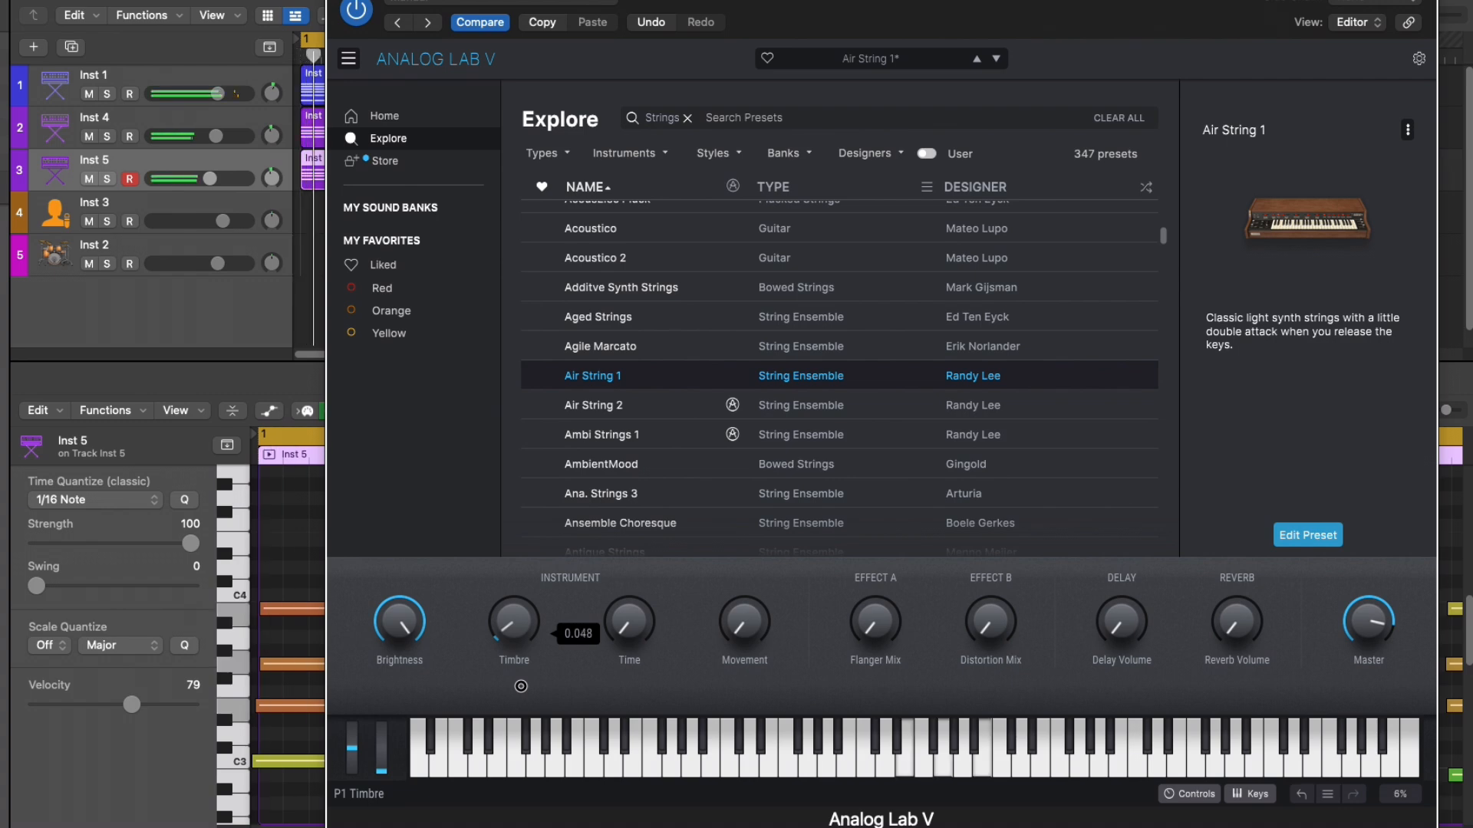
left_click_drag(400, 629, 400, 646)
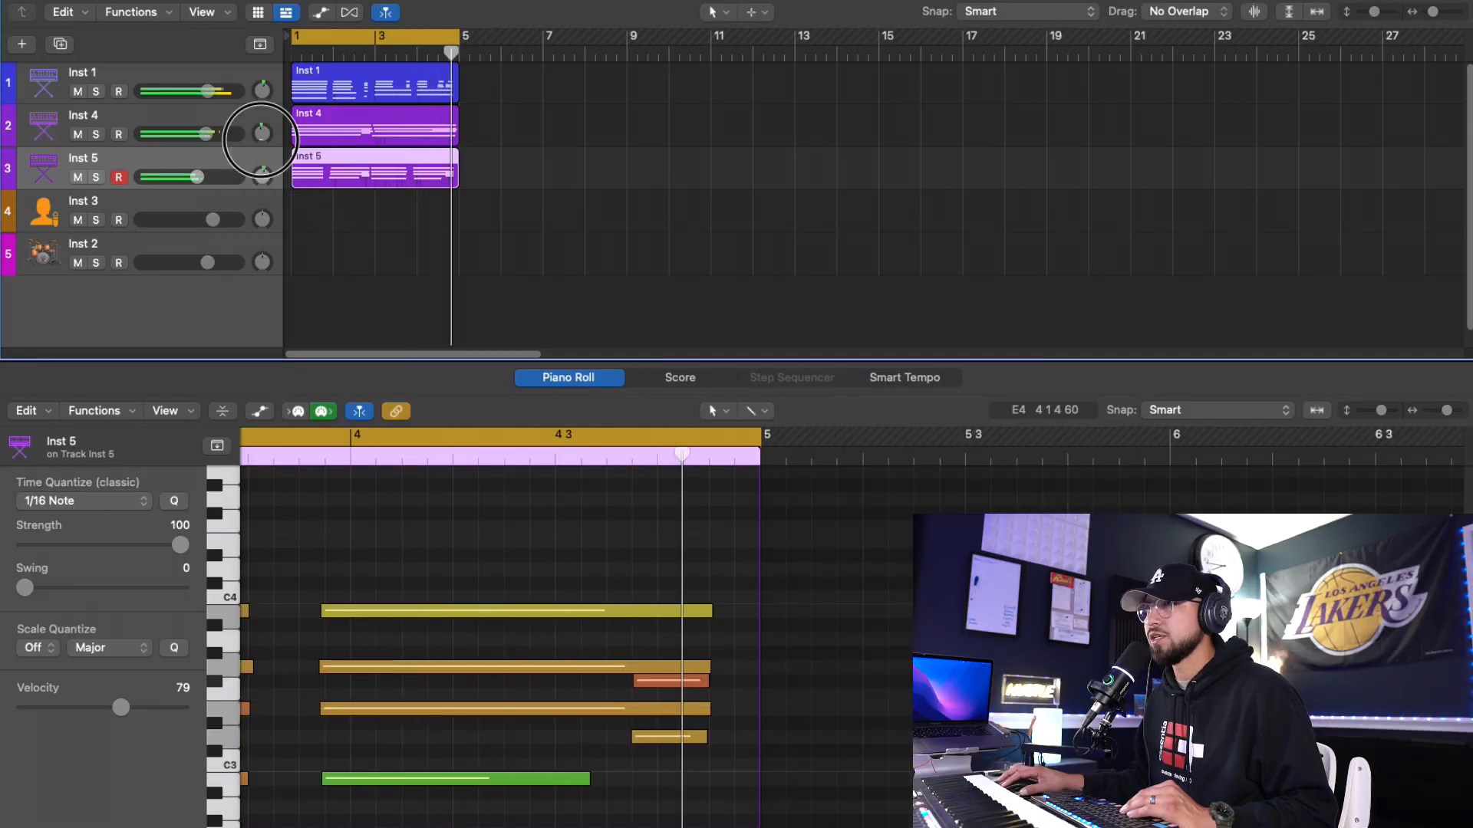
Pan the Inst 4 track to -10, select the Inst 1 track and play the layers together
left_click(261, 133)
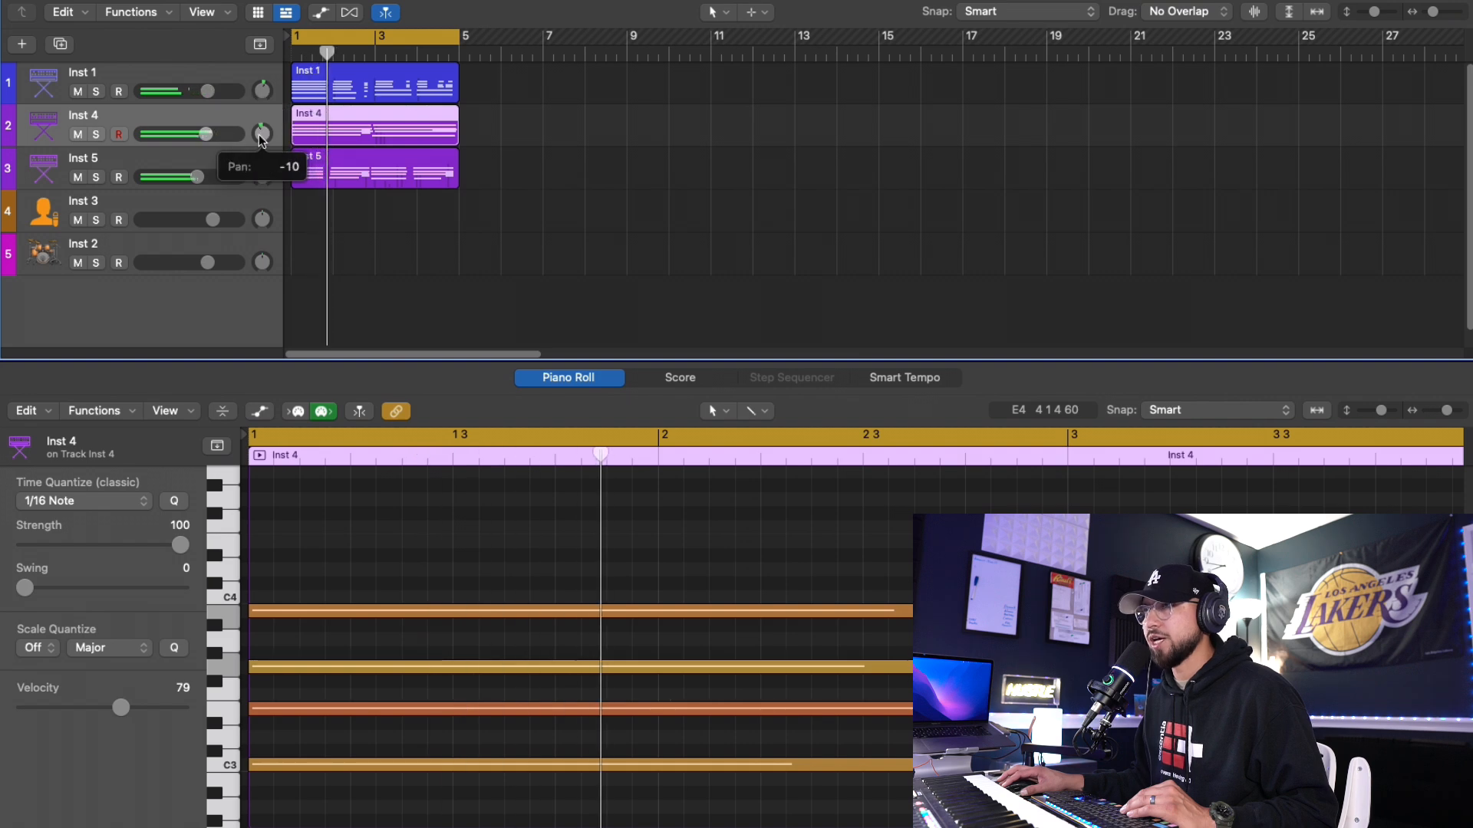
left_click(175, 77)
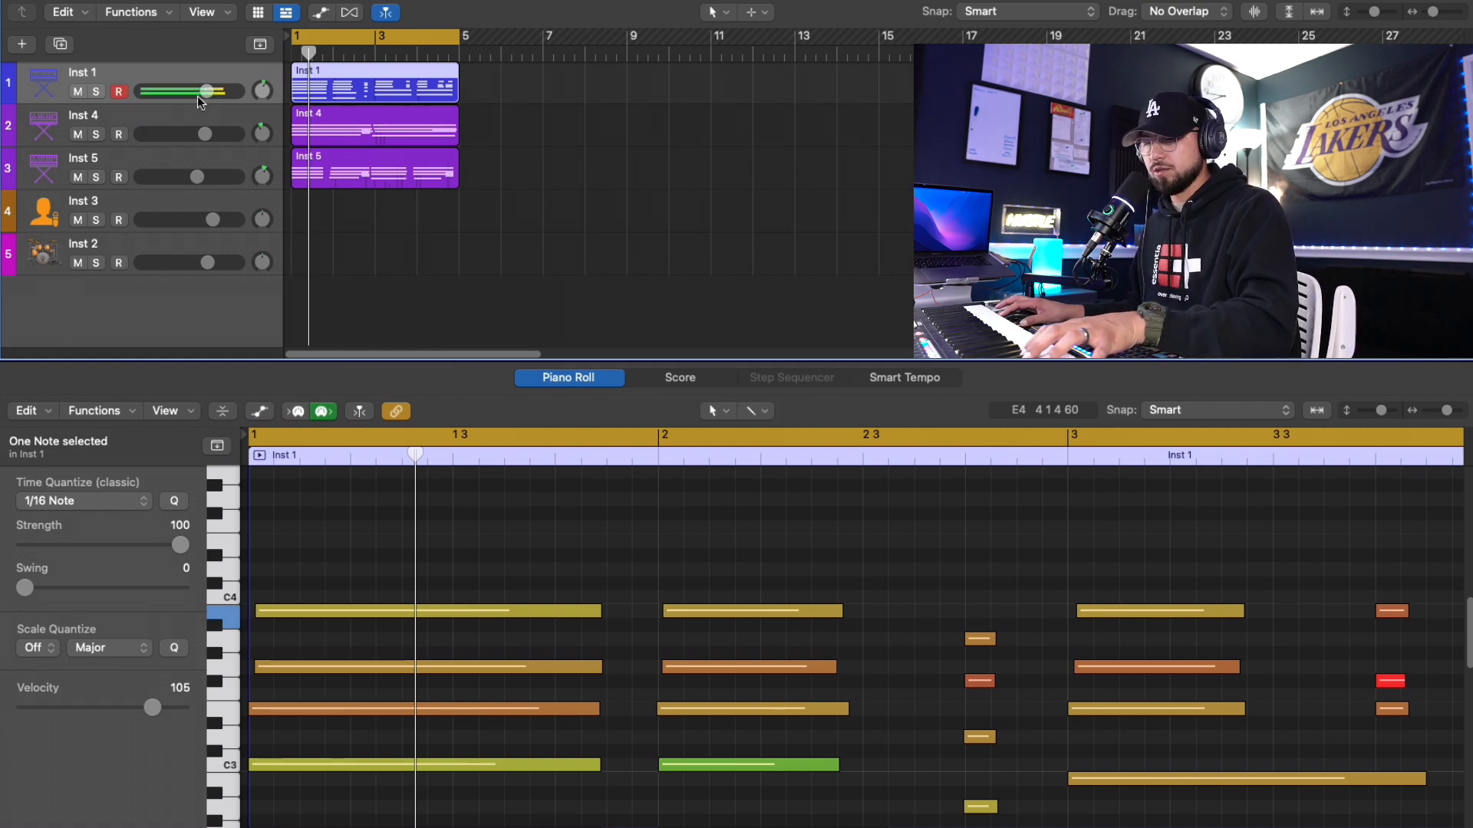
key("space")
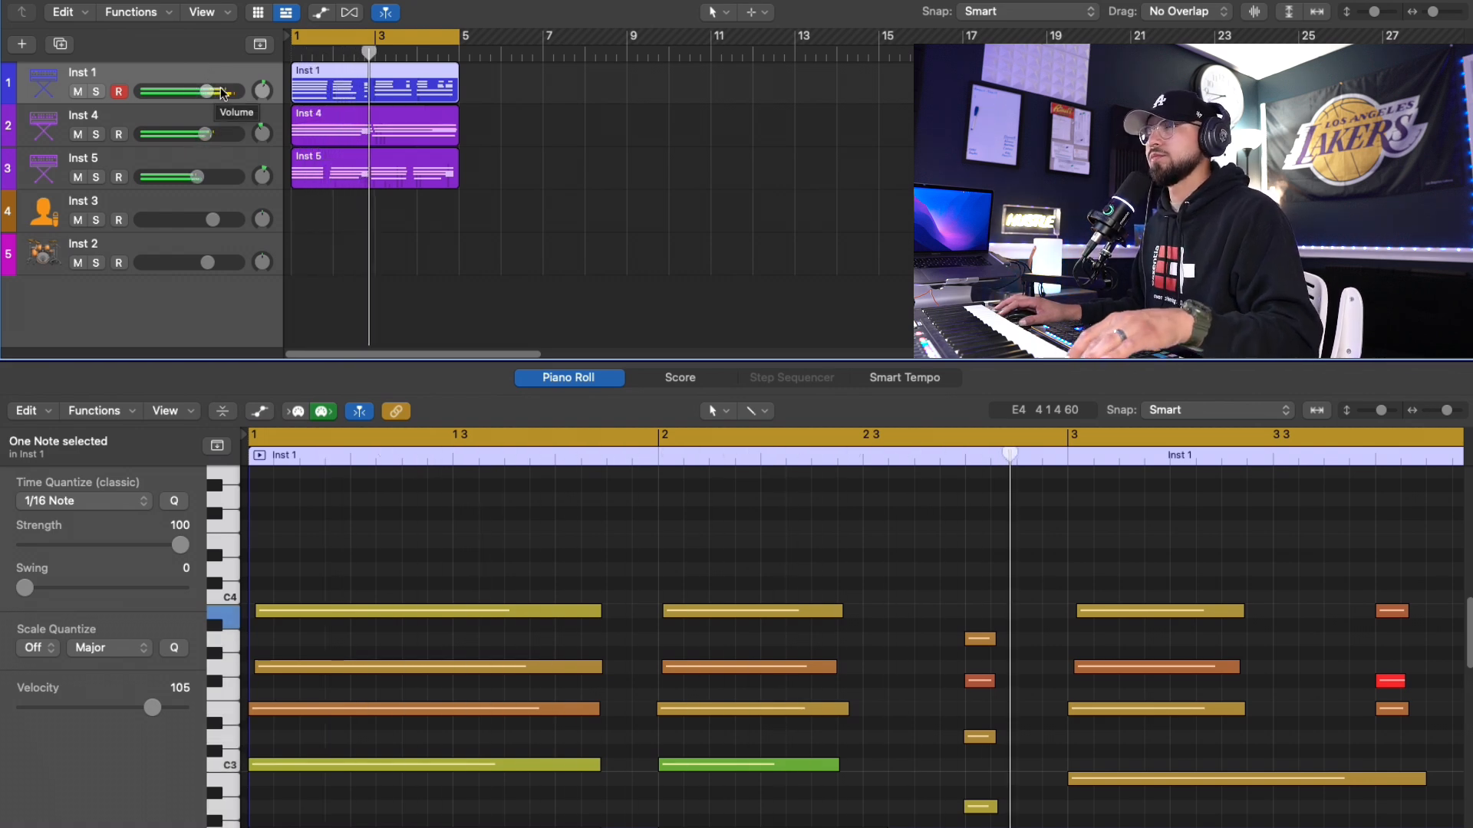
Draw one-bar bass notes in the Inst 1 region, C1 in bars 1 and 2 and E1 in bar 3, and play them back
key("e")
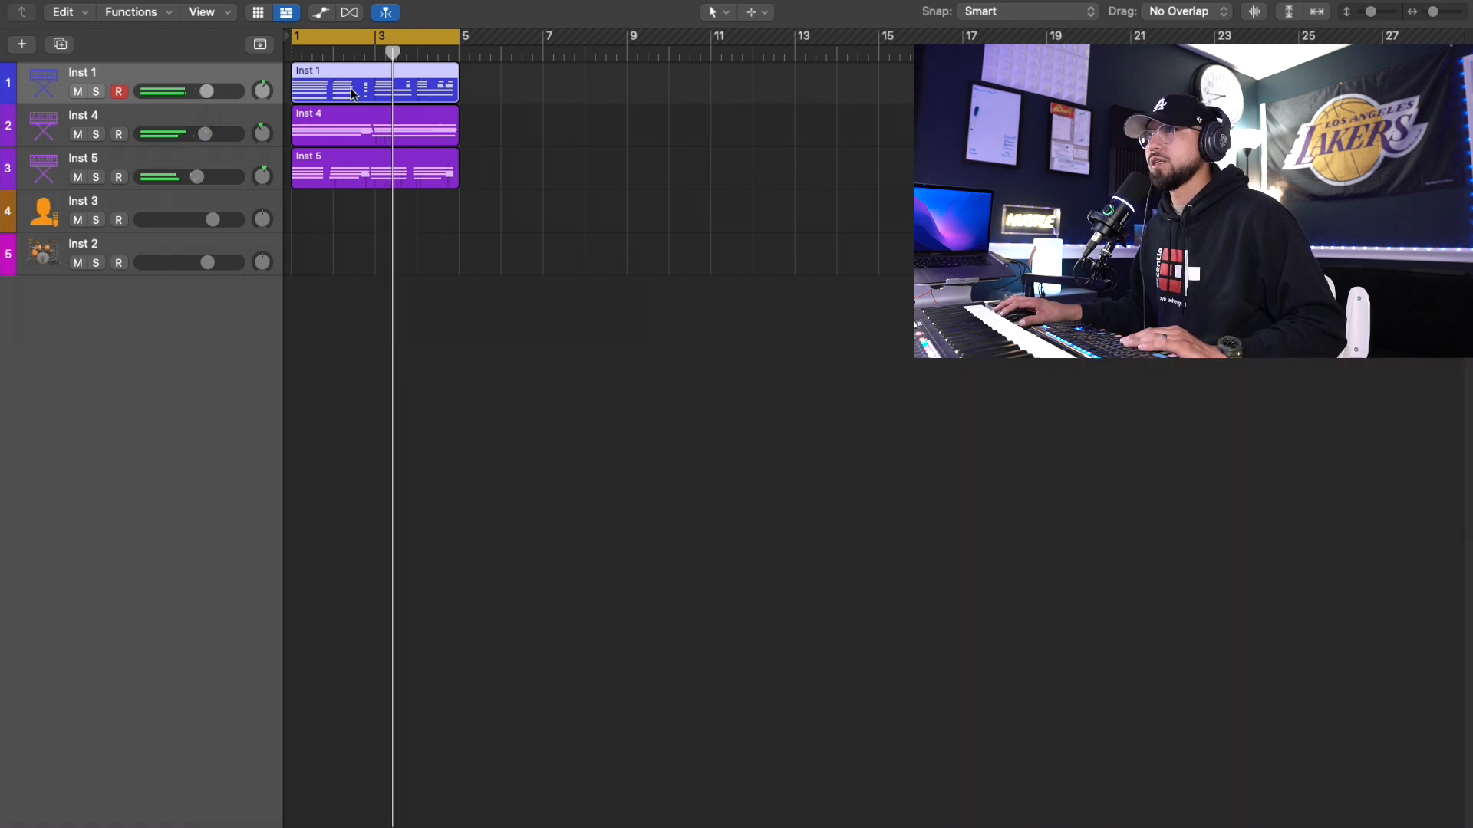
double_click(351, 90)
scroll(370, 521, "down", 3)
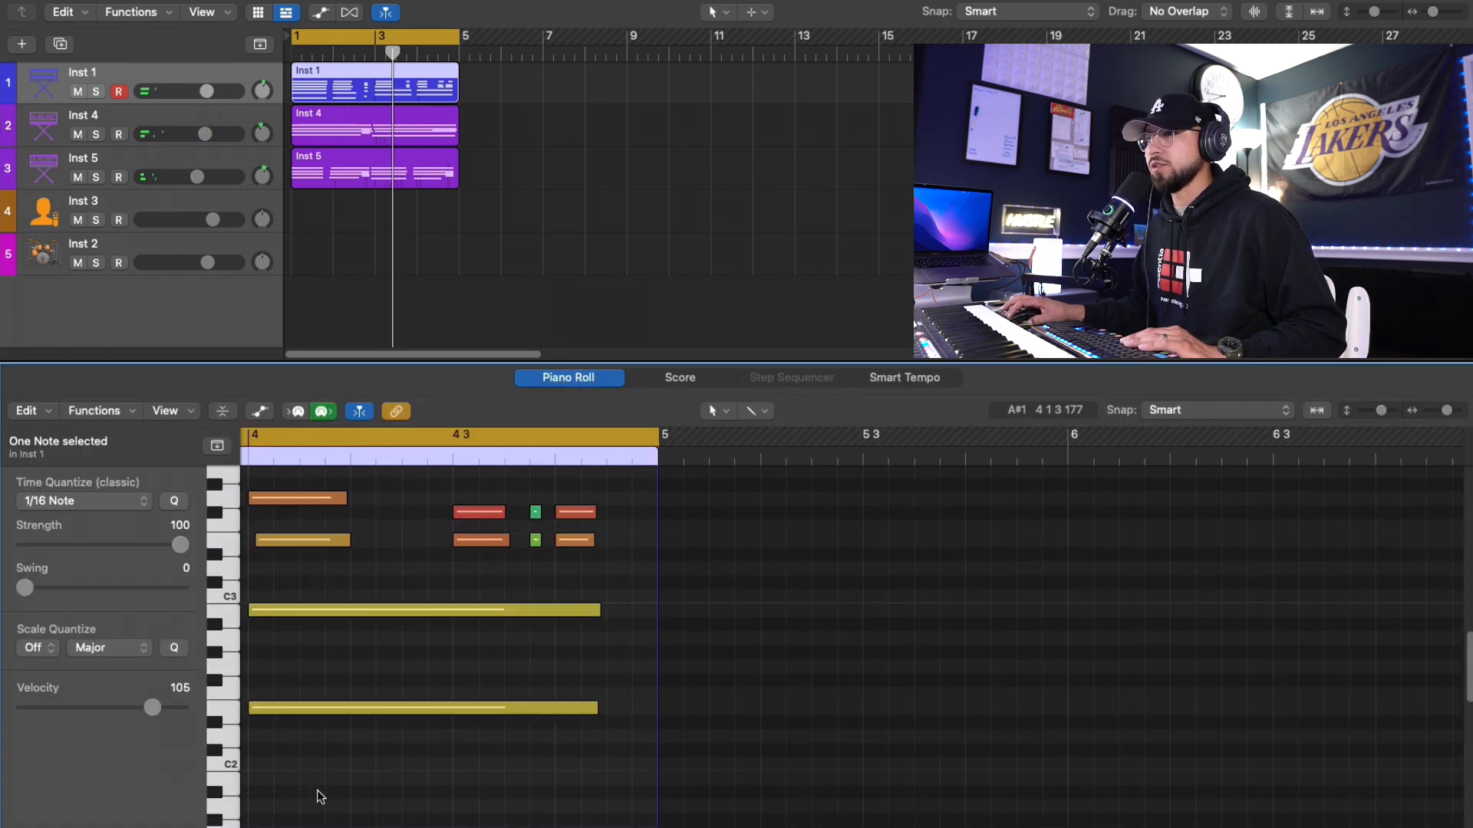
left_click_drag(284, 826, 252, 826)
mouse_move(1218, 781)
left_mouse_down()
mouse_move(793, 711)
mouse_move(560, 703)
left_mouse_up()
left_click(263, 767, "super")
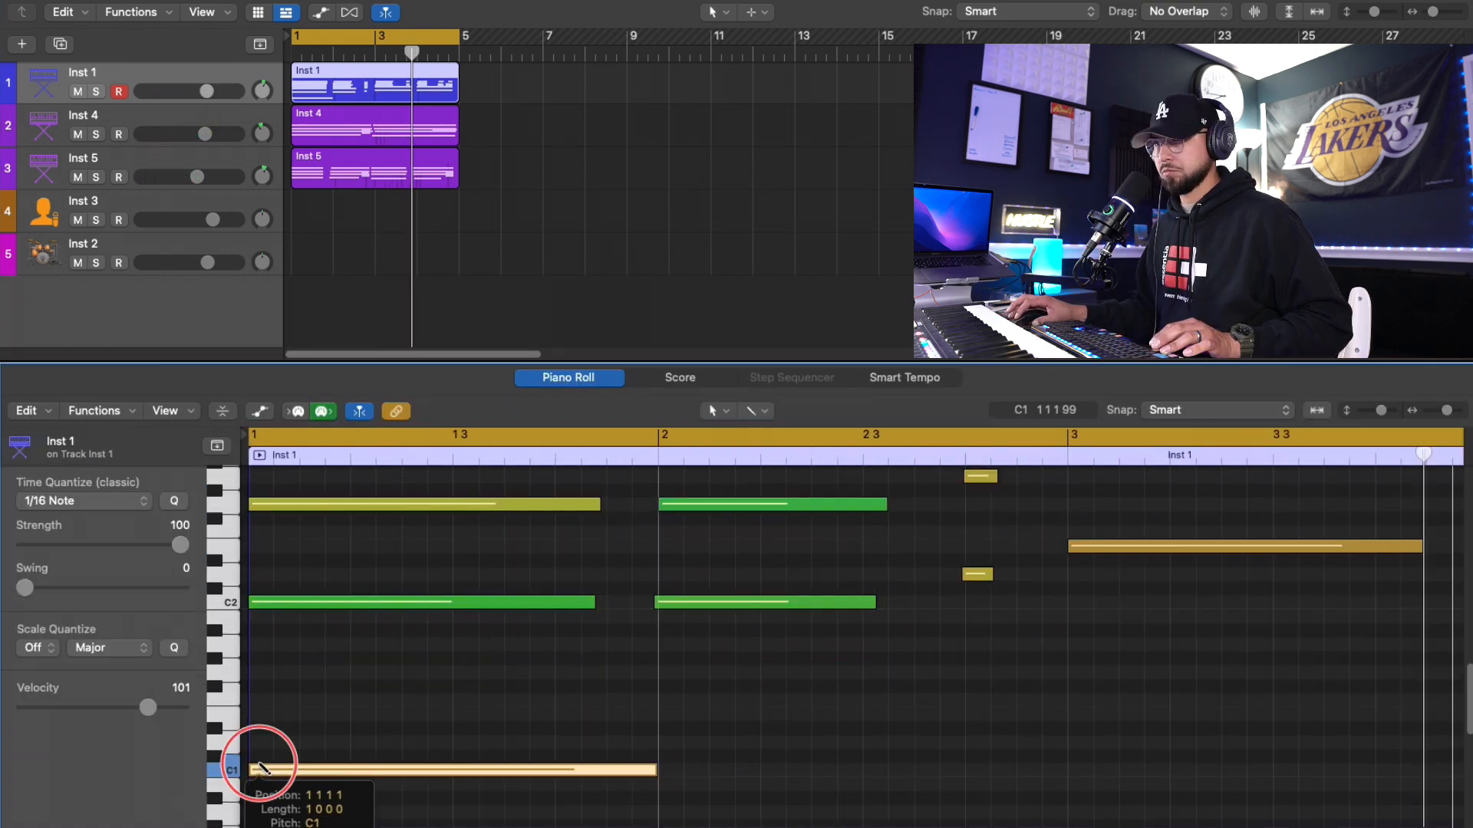
left_click(681, 758, "super")
left_click(1082, 718, "super")
mouse_move(680, 758)
left_mouse_down()
mouse_move(680, 743)
mouse_move(734, 779)
left_mouse_up()
key("Return")
key("space")
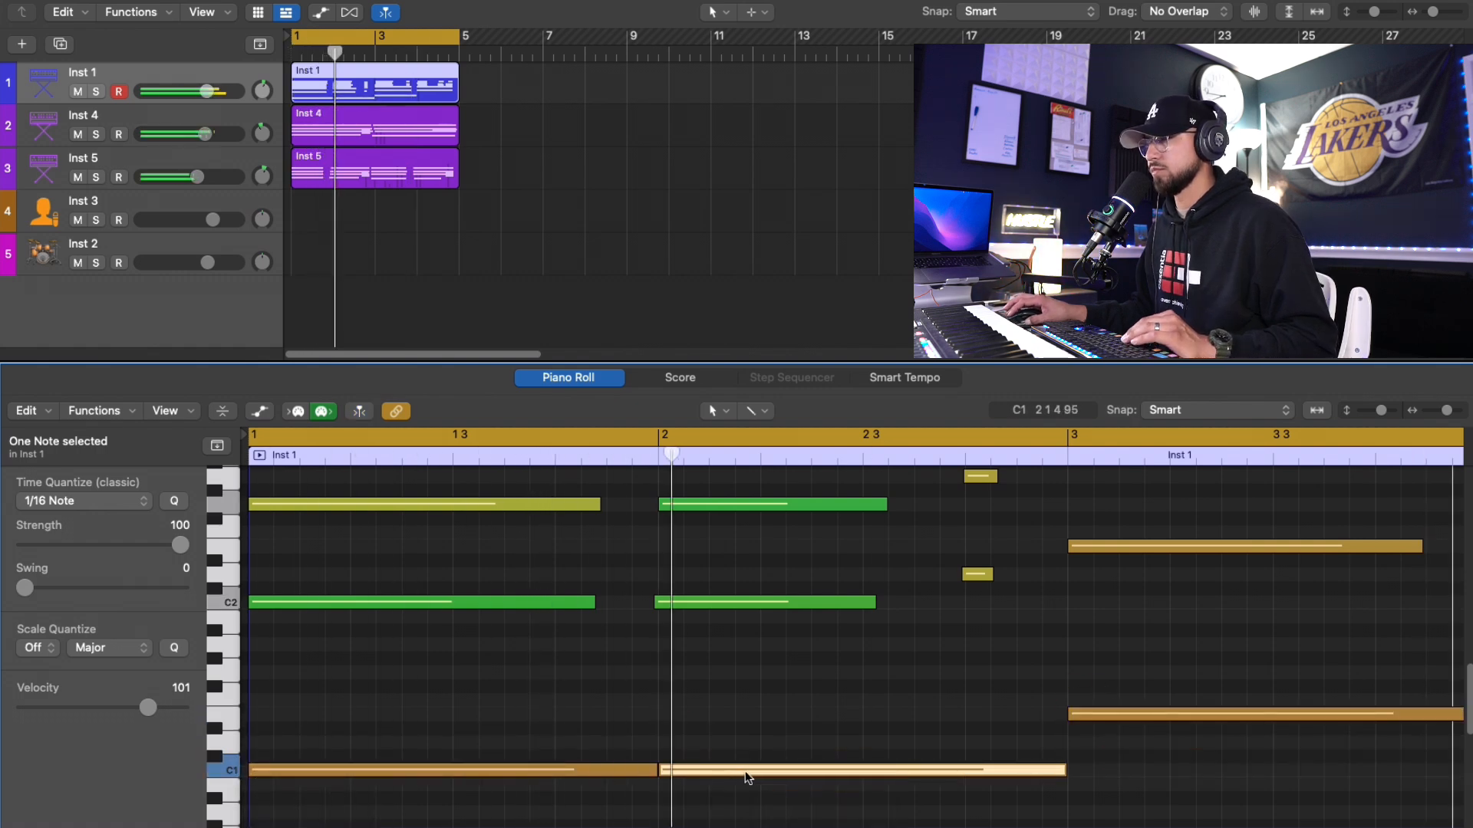
key("space")
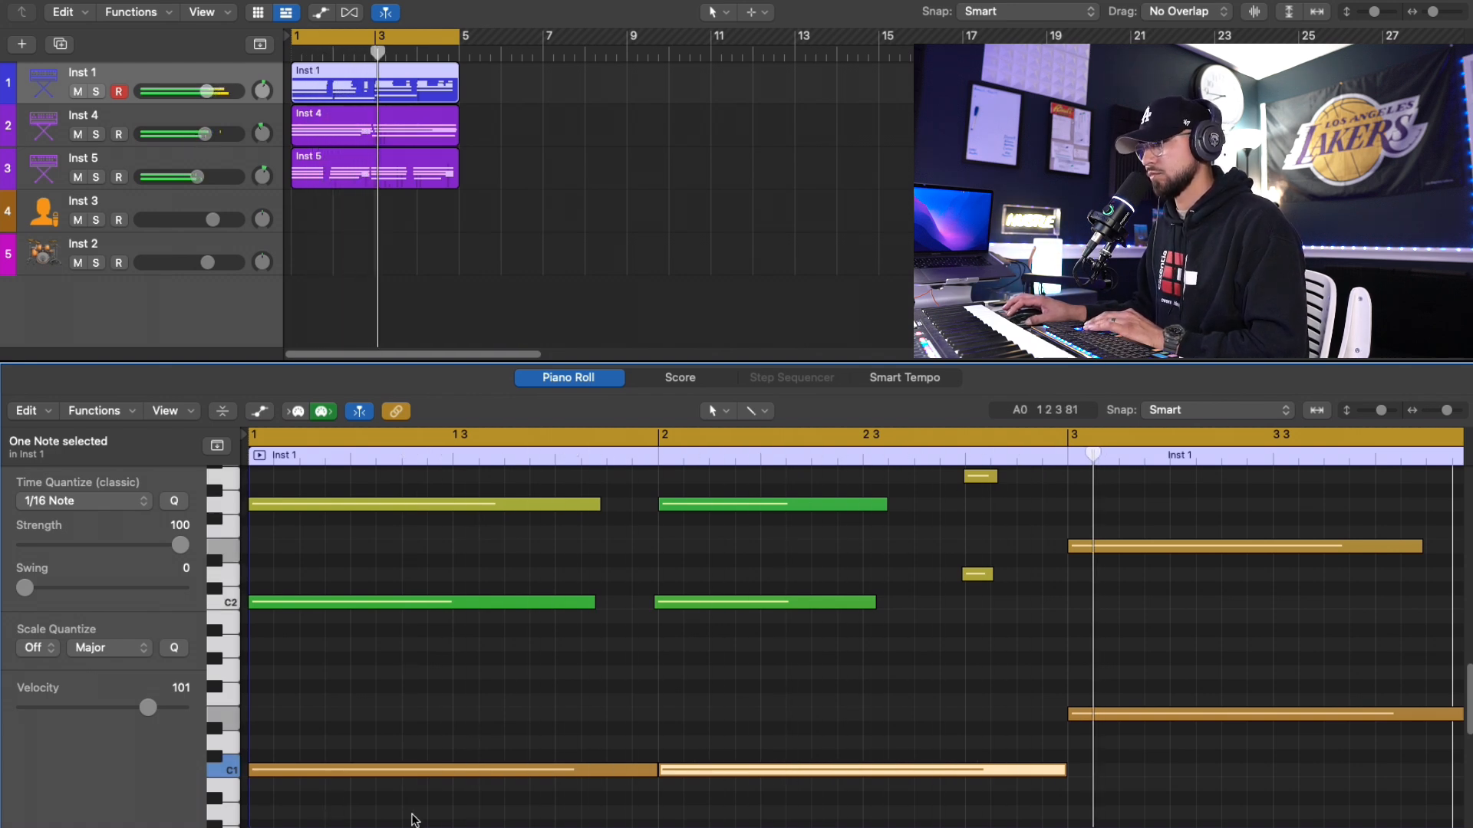
Add a short D1 passing note to Inst 1 on beat 4 of bar 2, ending where bar 3 starts
left_click(968, 728)
left_click_drag(1350, 730, 1064, 750)
left_click_drag(977, 732, 982, 745)
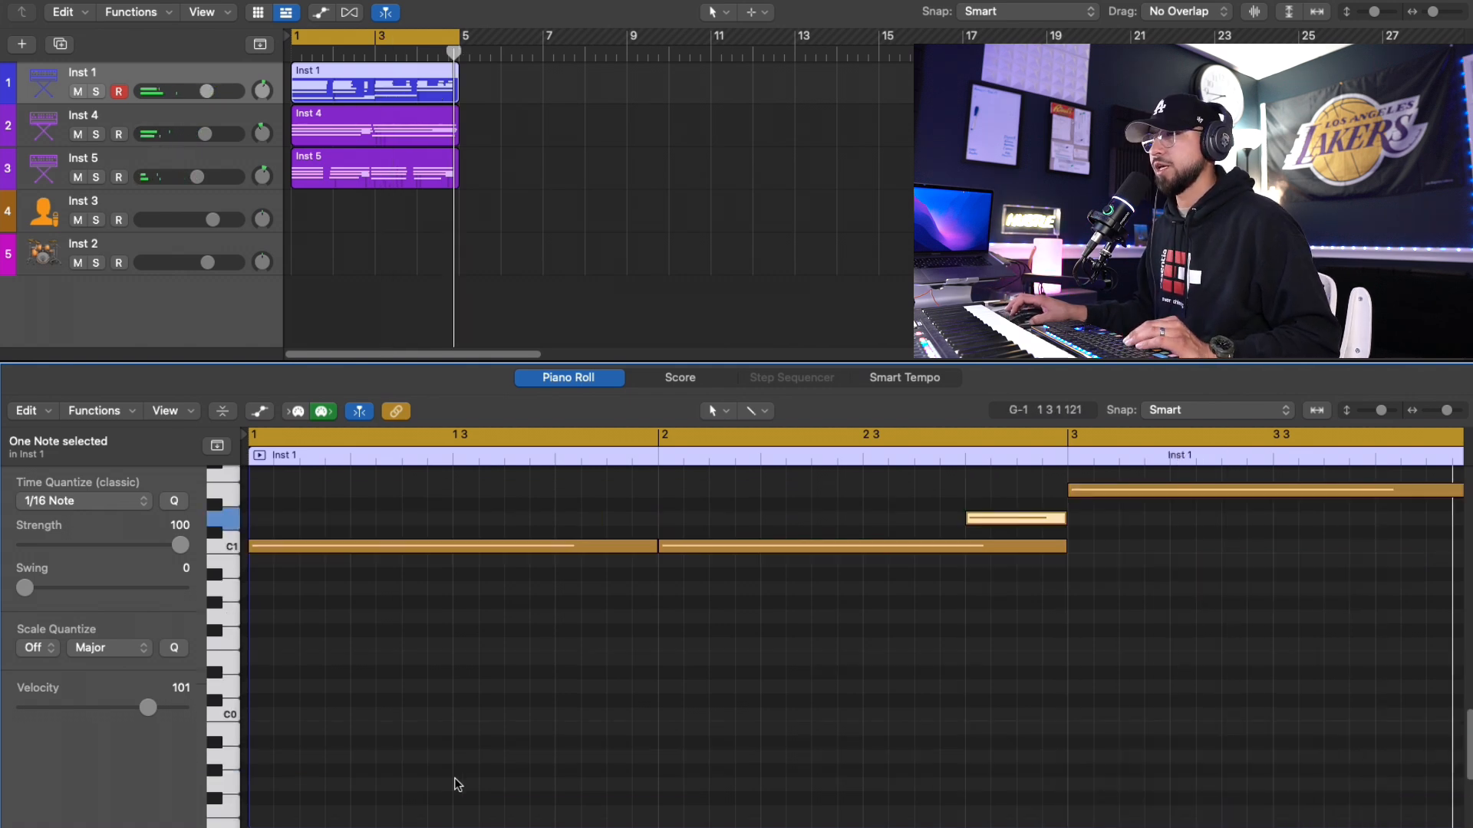
Add an E1 bass note to Inst 1 that fills all of bar 4 and play it back
scroll(457, 785, "up", 3)
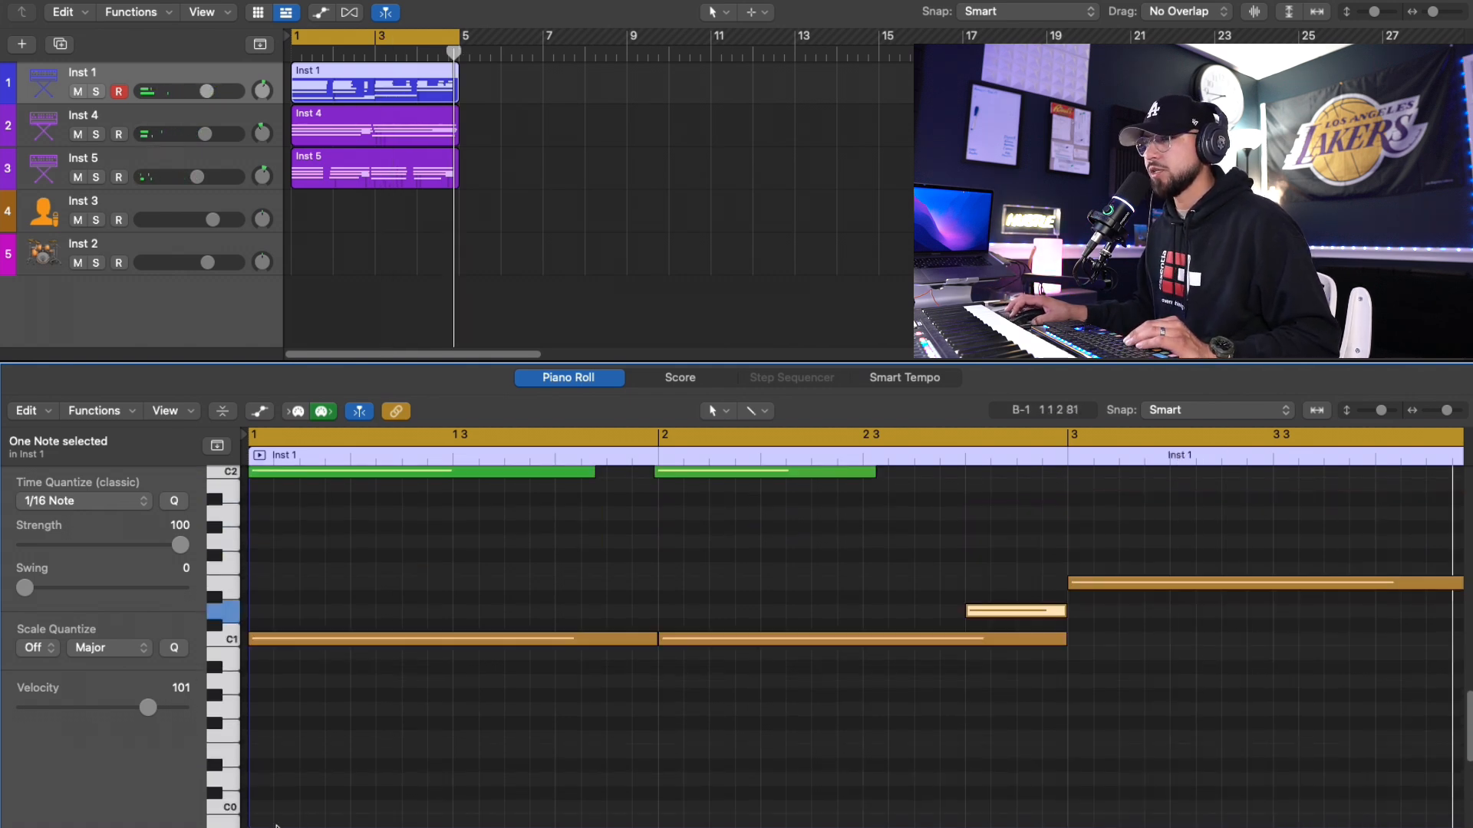
left_click_drag(270, 821, 294, 819)
scroll(588, 739, "up", 4)
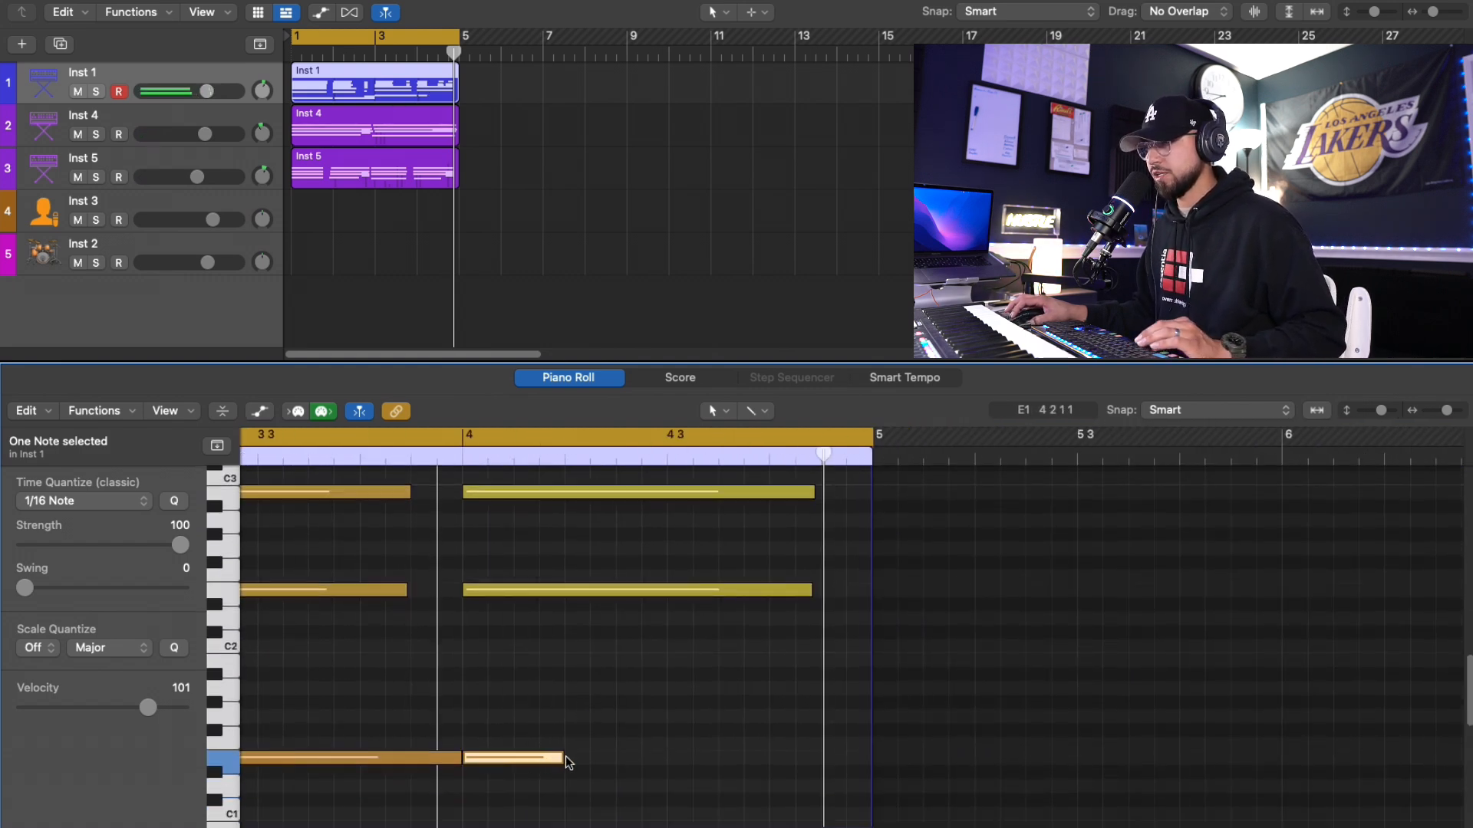
left_click_drag(568, 761, 823, 763)
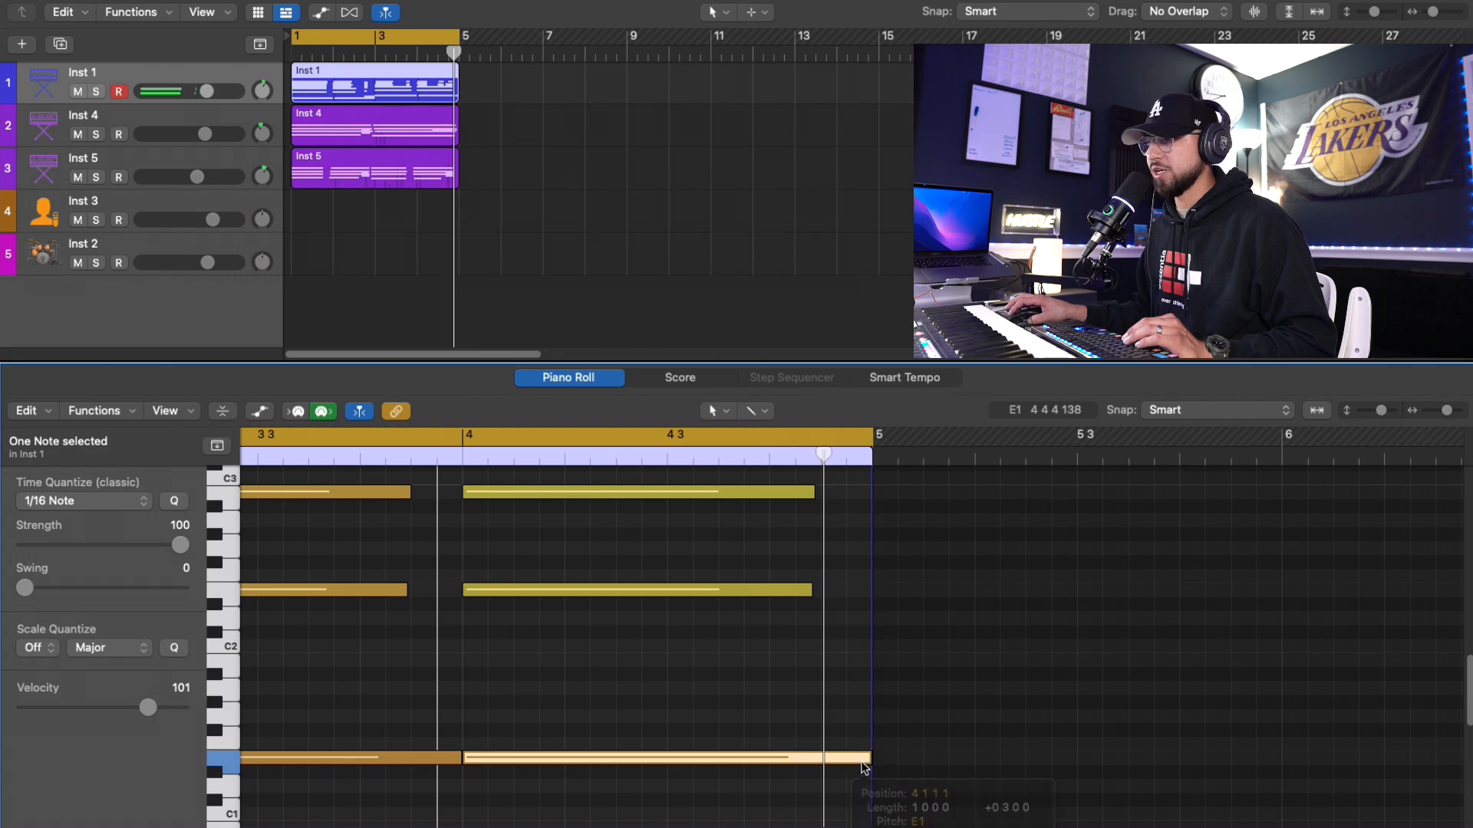
key("space")
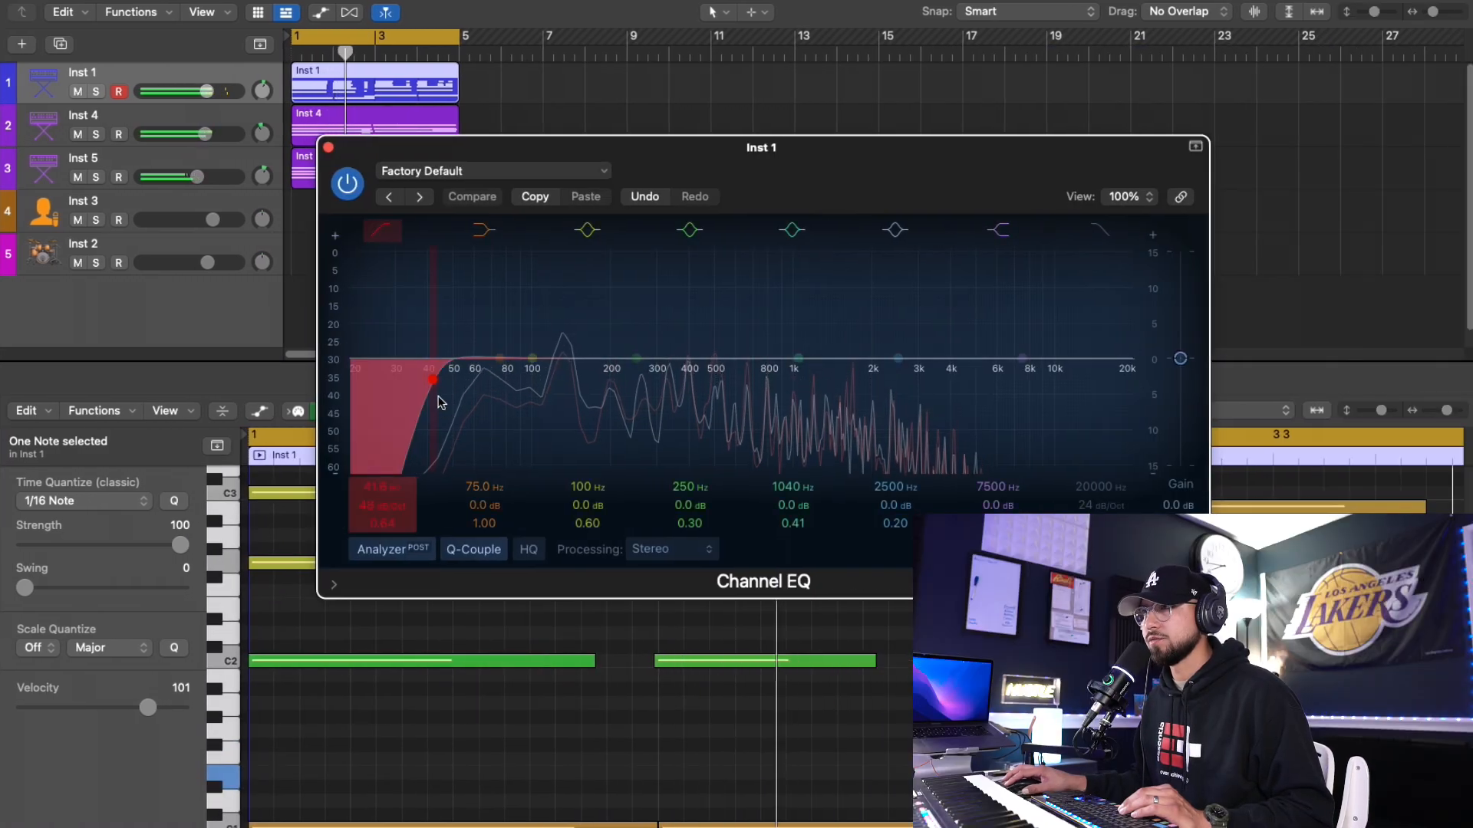
In Inst 1's Channel EQ, set the low cut to about 37 Hz and dip the band near 260 Hz by about 1 dB
left_click_drag(441, 402, 418, 382)
left_click_drag(639, 367, 645, 375)
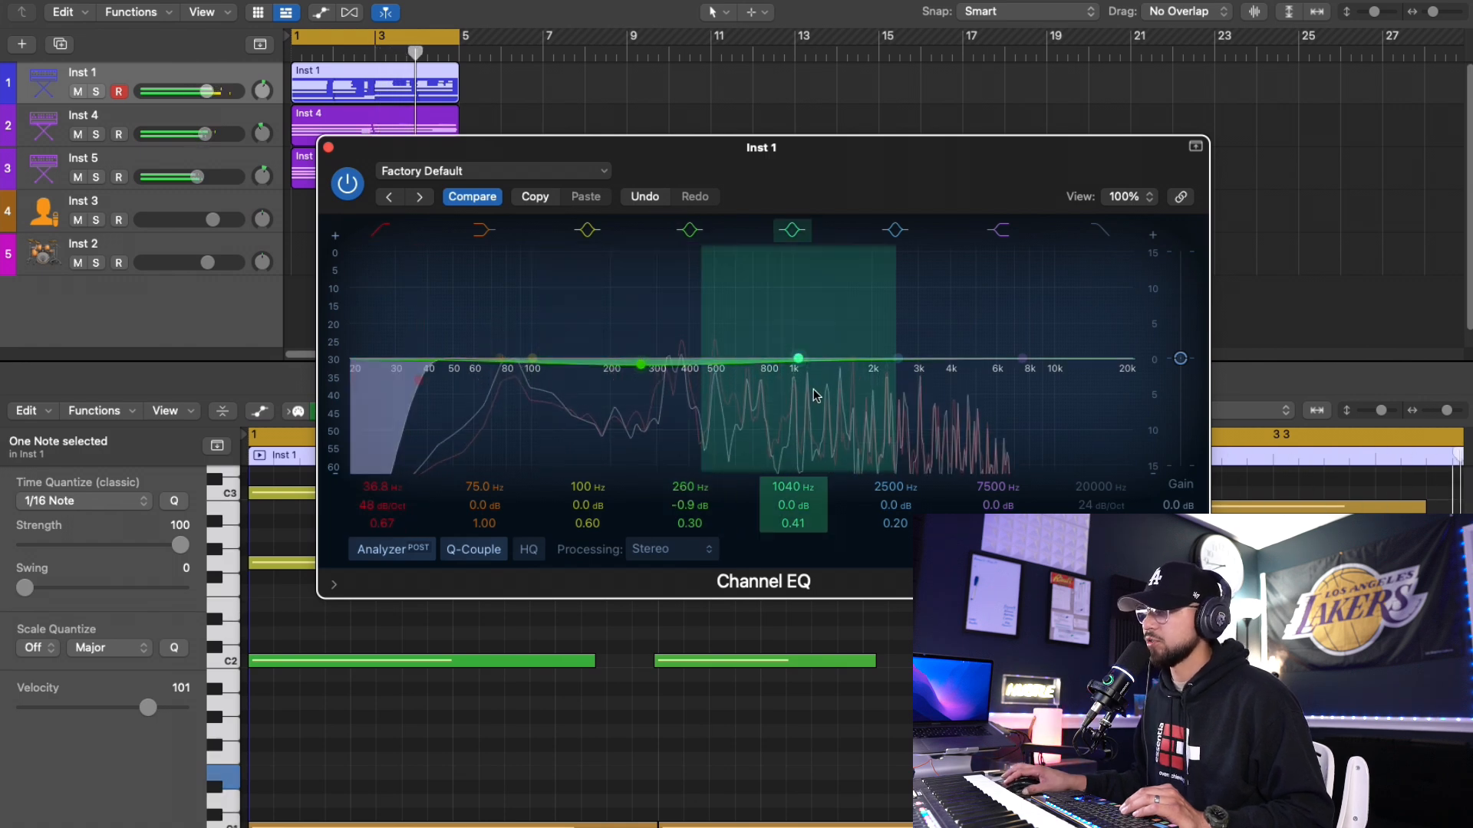
left_click_drag(644, 374, 645, 373)
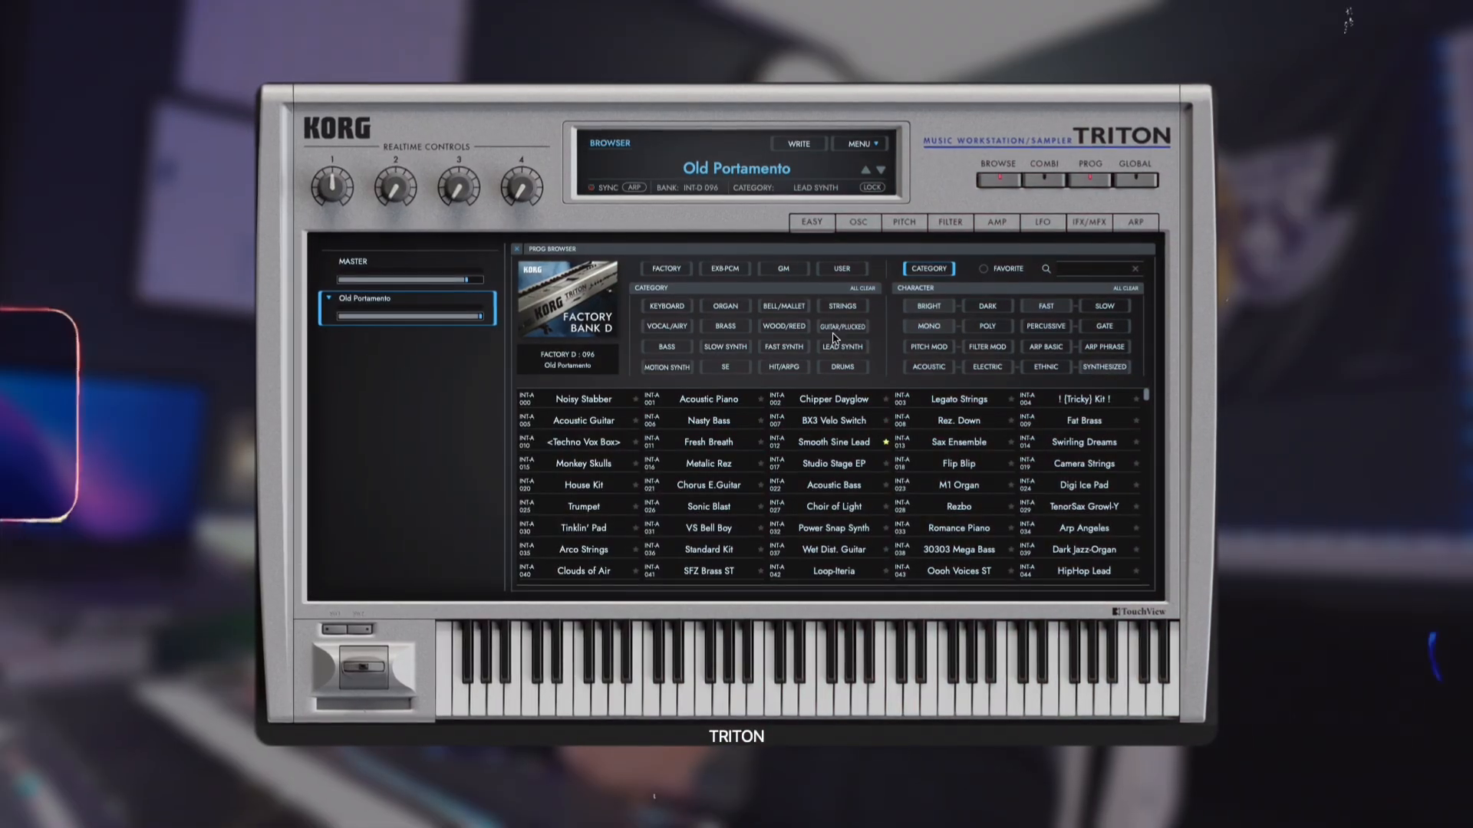
Browse Triton's Lead Synth programs and record a melody on the Inst 6 track with Old Portamento
left_click(837, 342)
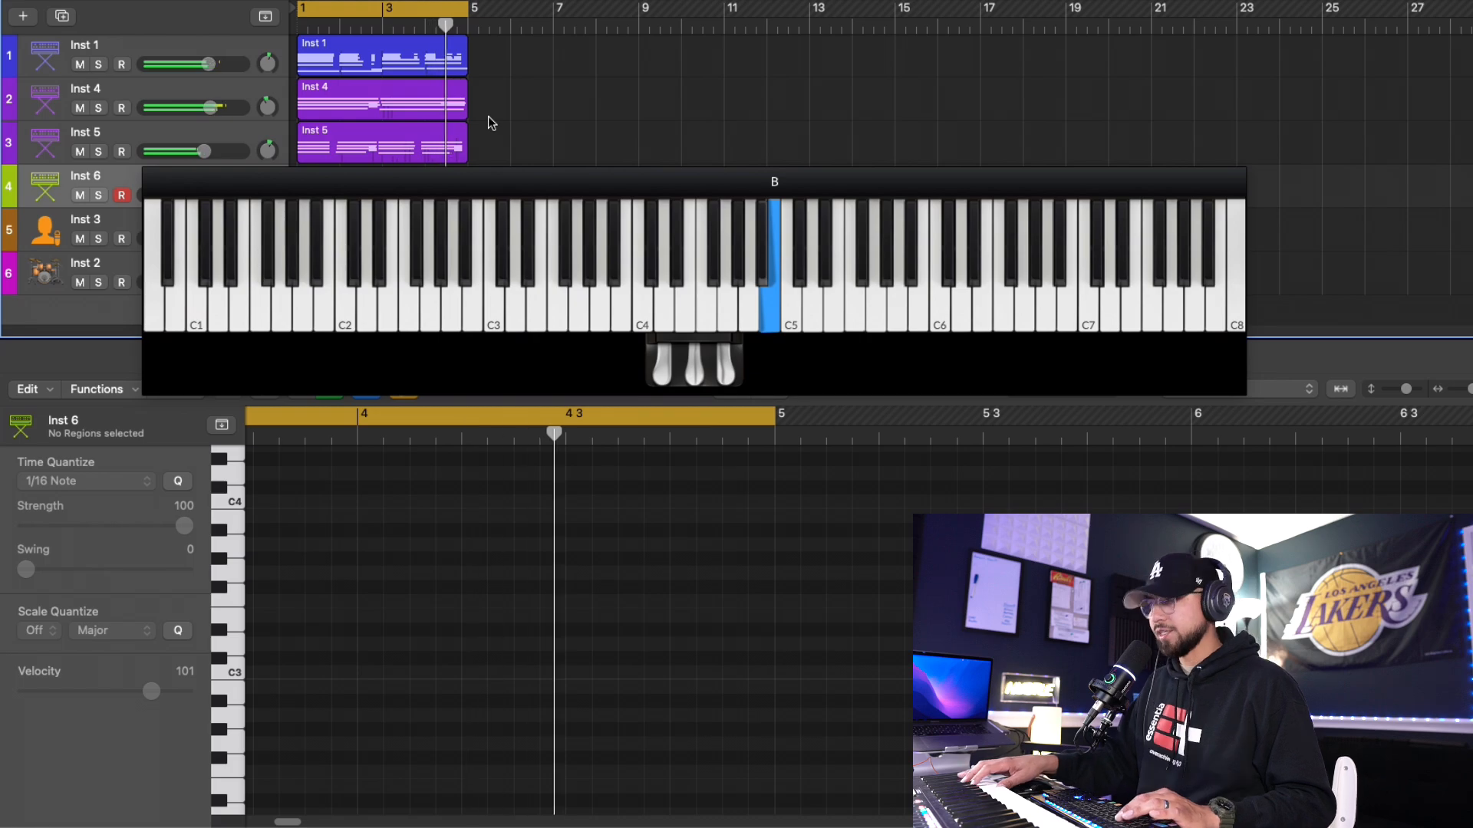
key("r")
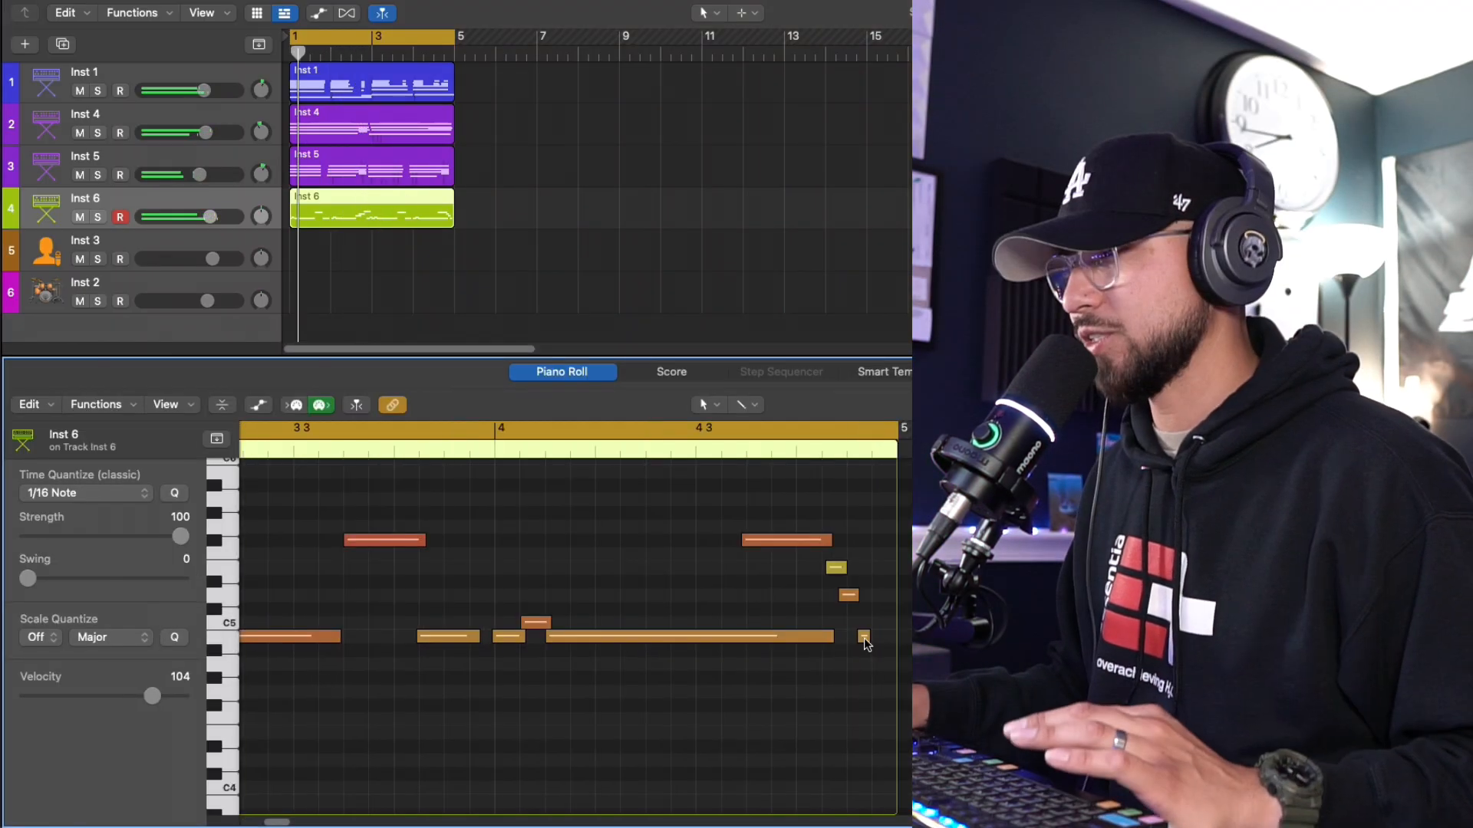
Extend the last B4 note of the Inst 6 melody to the end of bar 4 and play it back
left_click(867, 639)
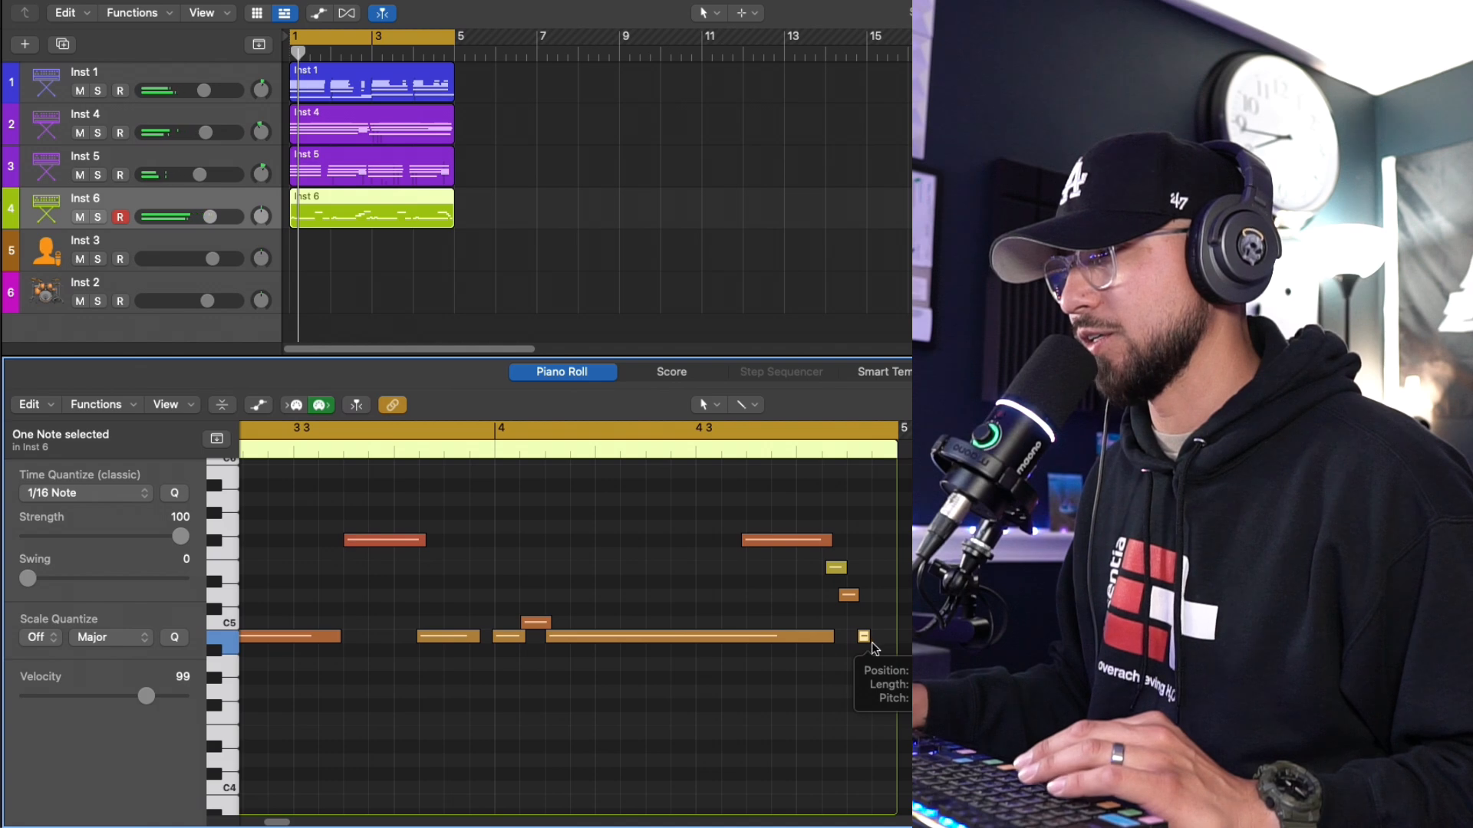
left_click_drag(871, 645, 881, 646)
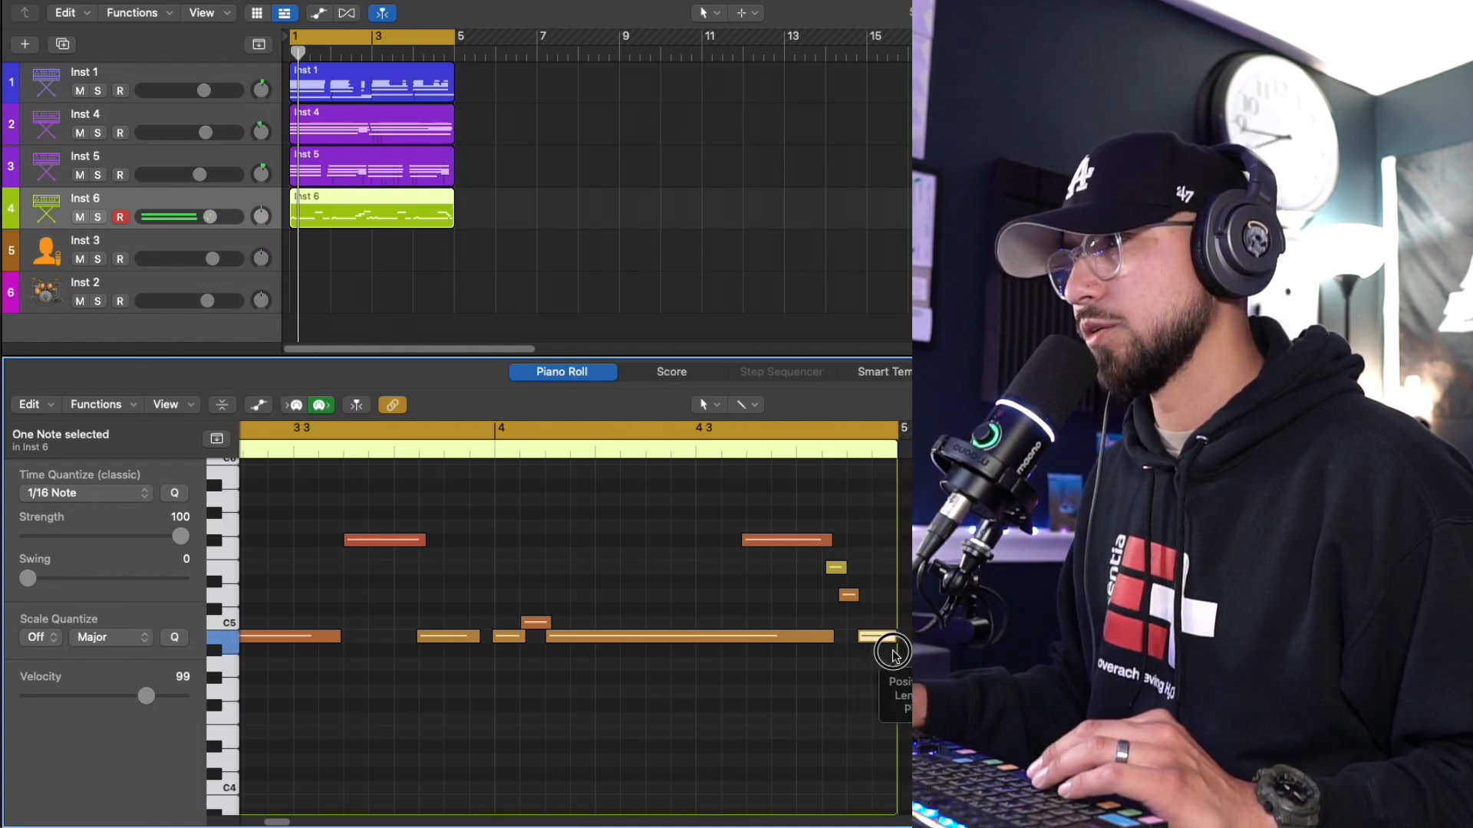
key("space")
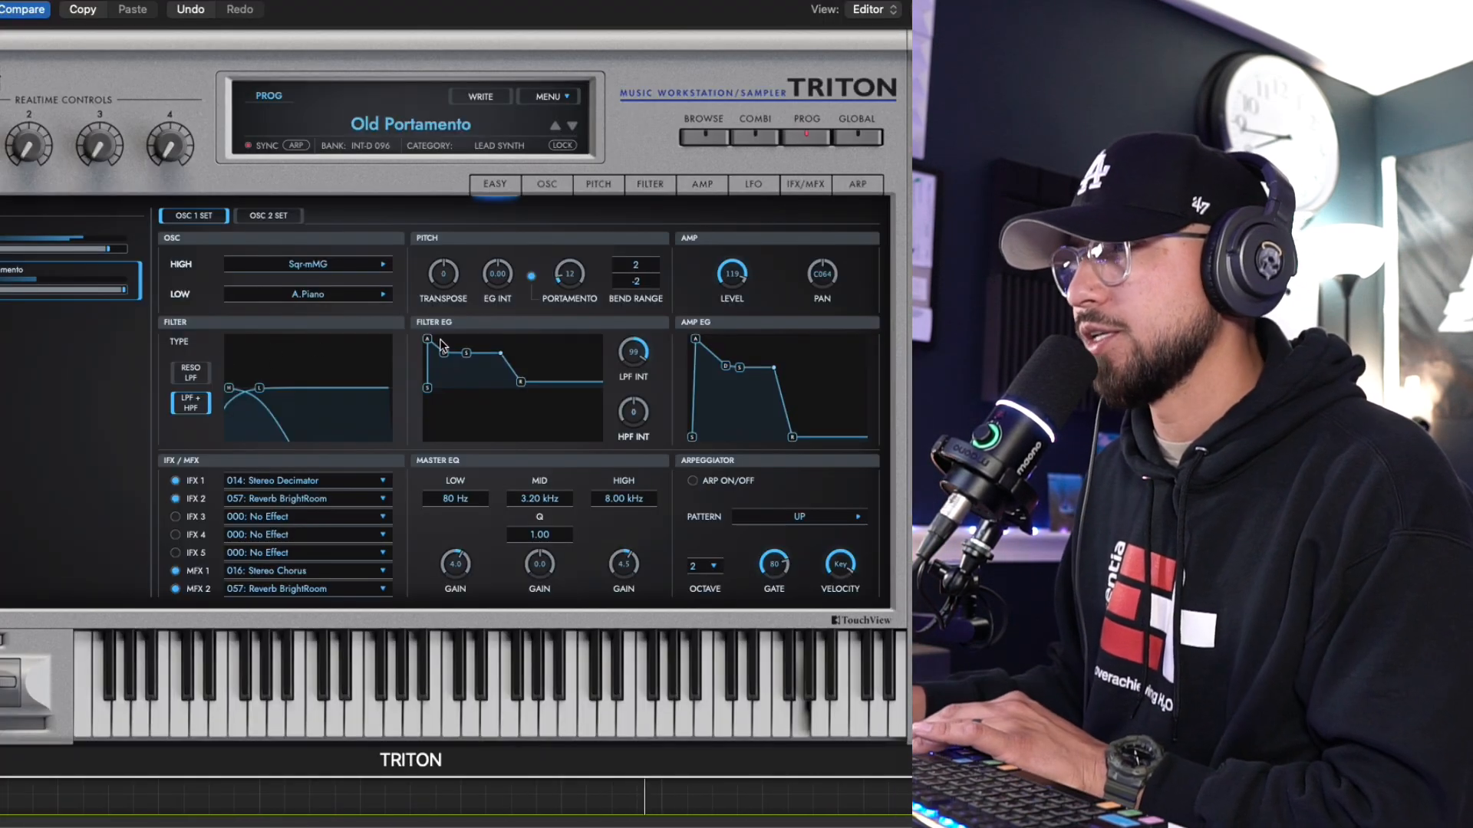
Assign 052: Reverb Hall to insert effect IFX 3 in Inst 6's Triton program
left_click(805, 184)
left_click(393, 422)
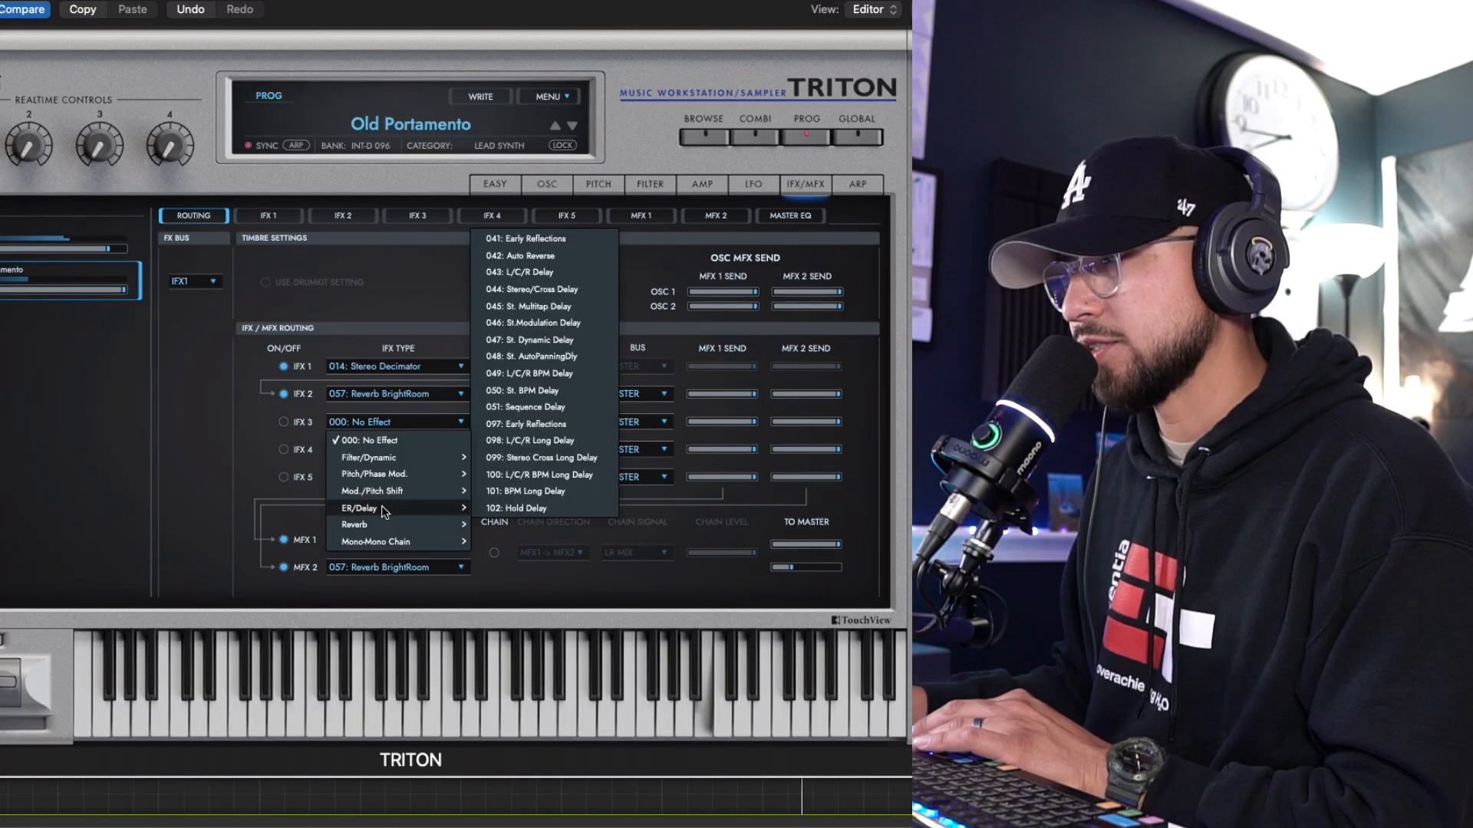
mouse_move(378, 527)
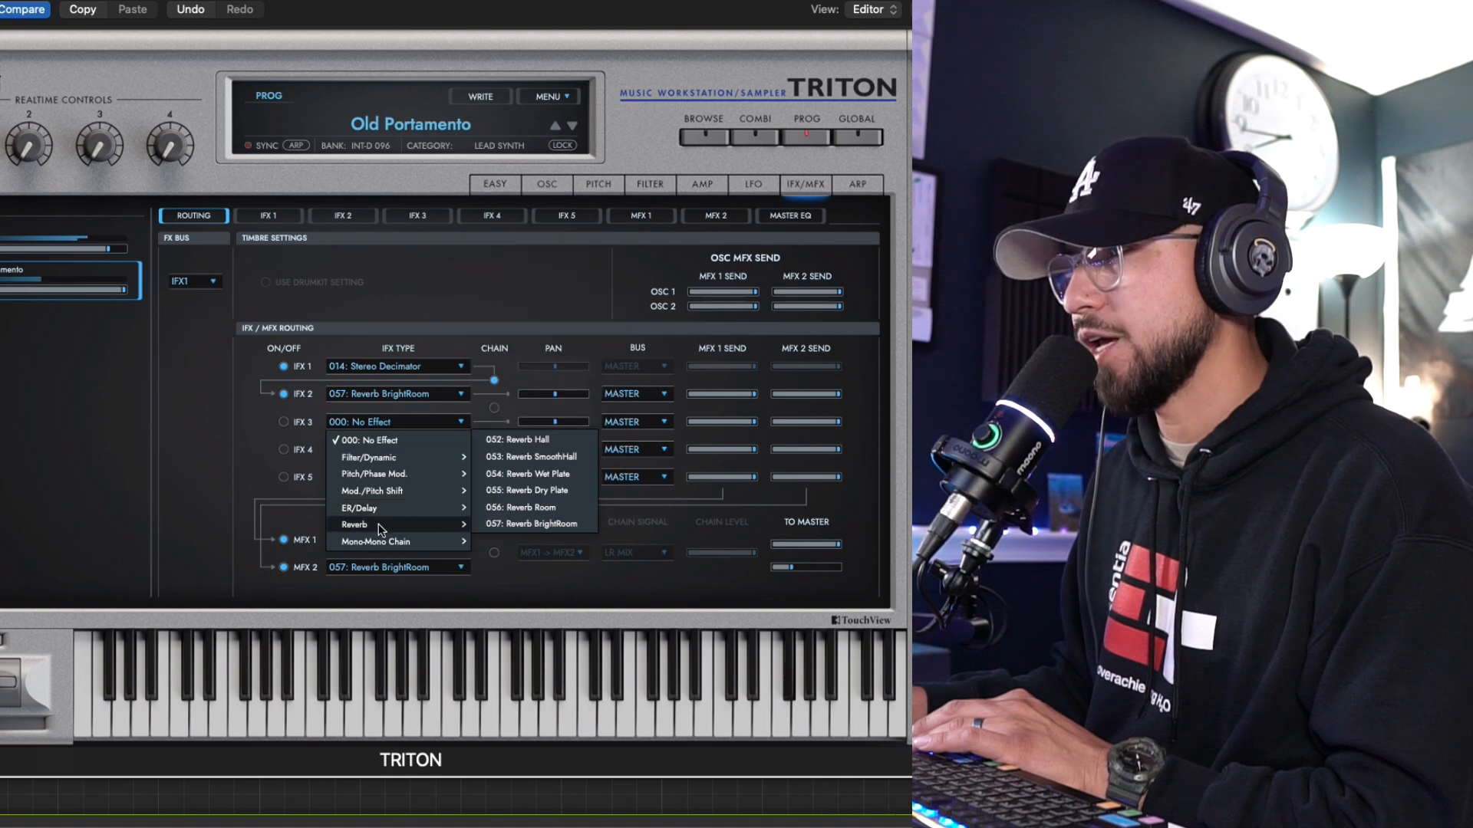
left_click(535, 442)
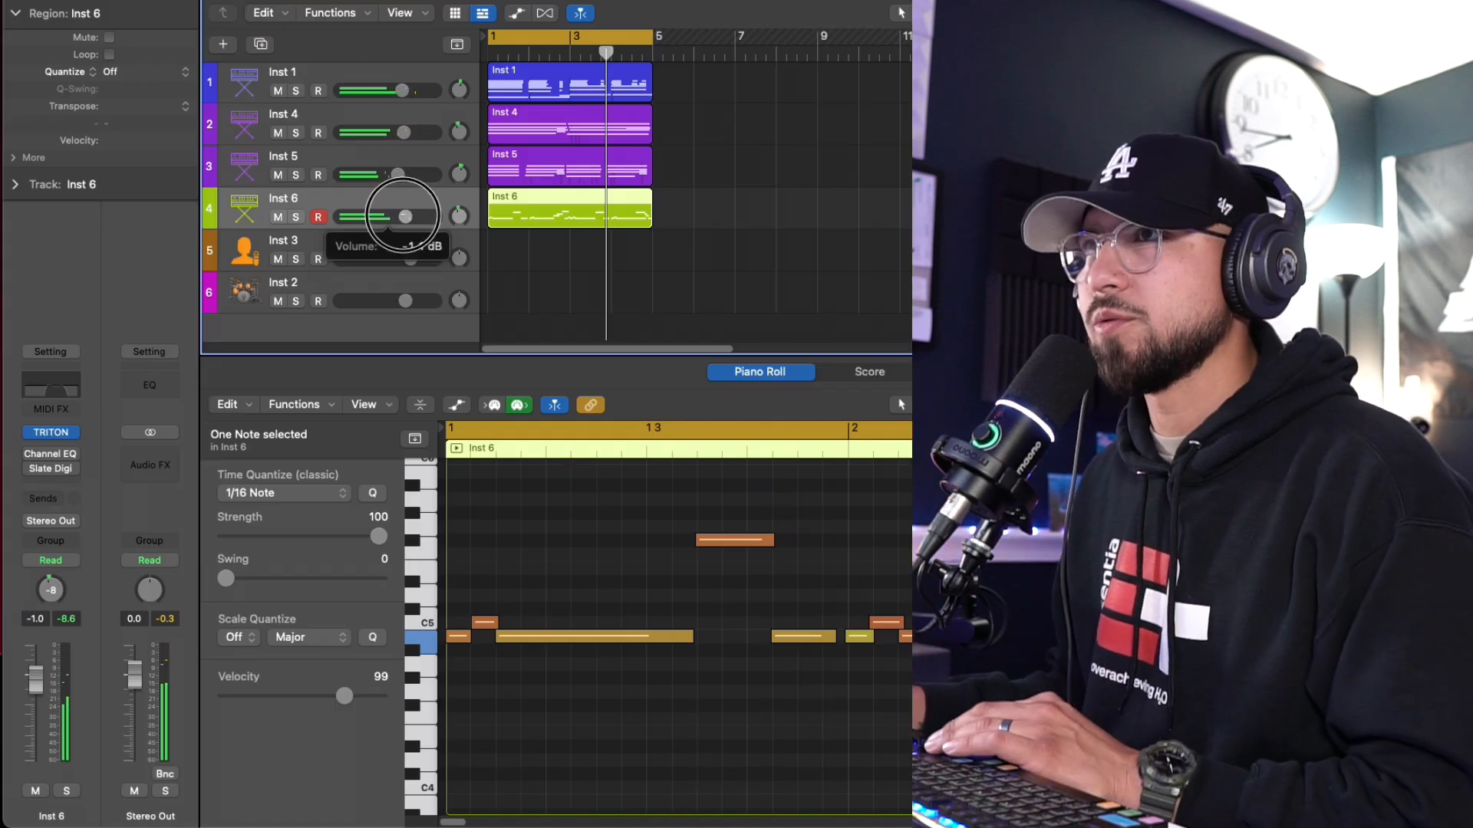
Replace Inst 6's Channel EQ insert with ValhallaVintageVerb and reduce its mix to around 45%
left_click(86, 463)
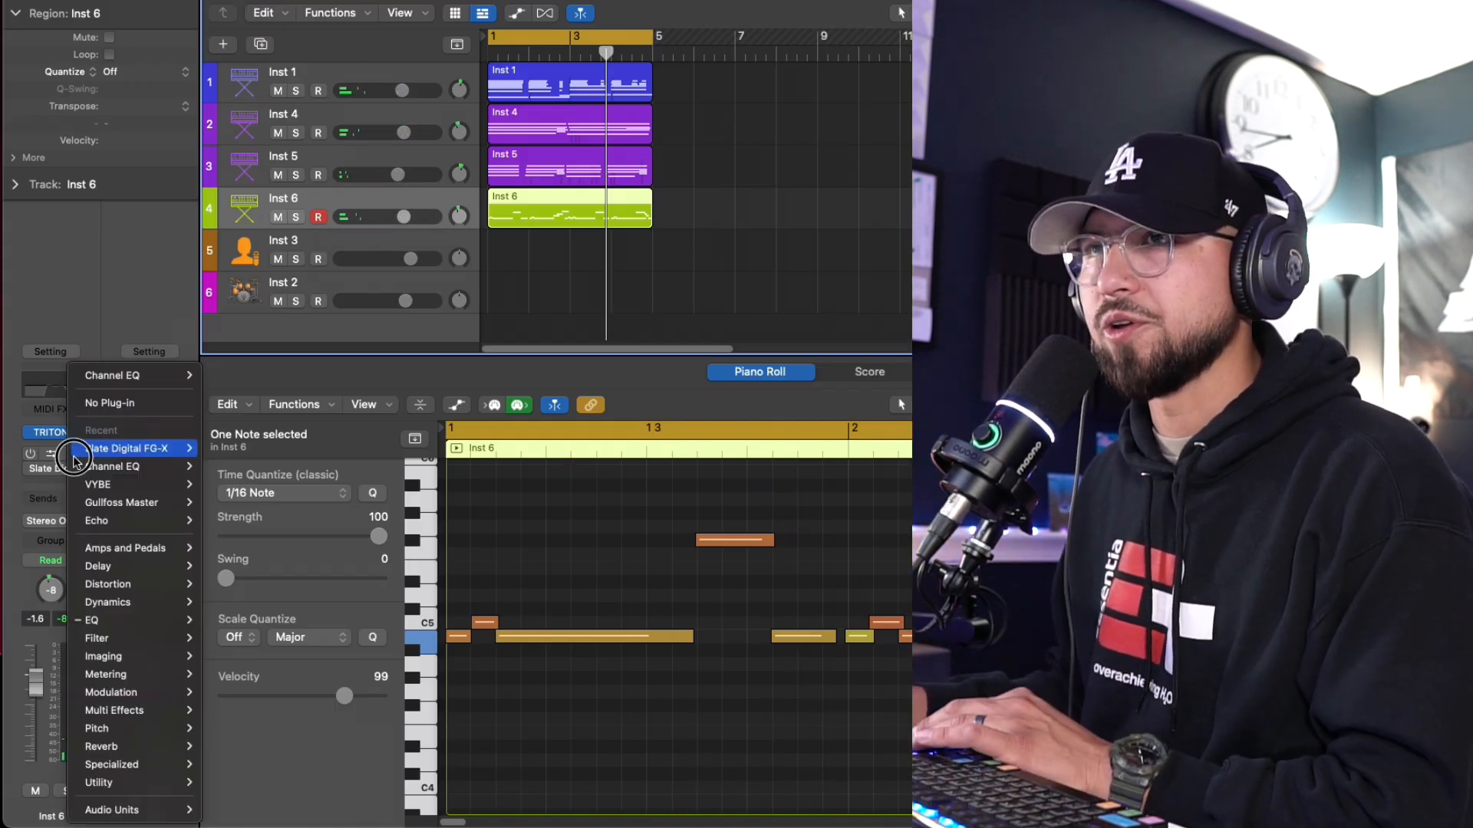
mouse_move(112, 810)
mouse_move(237, 811)
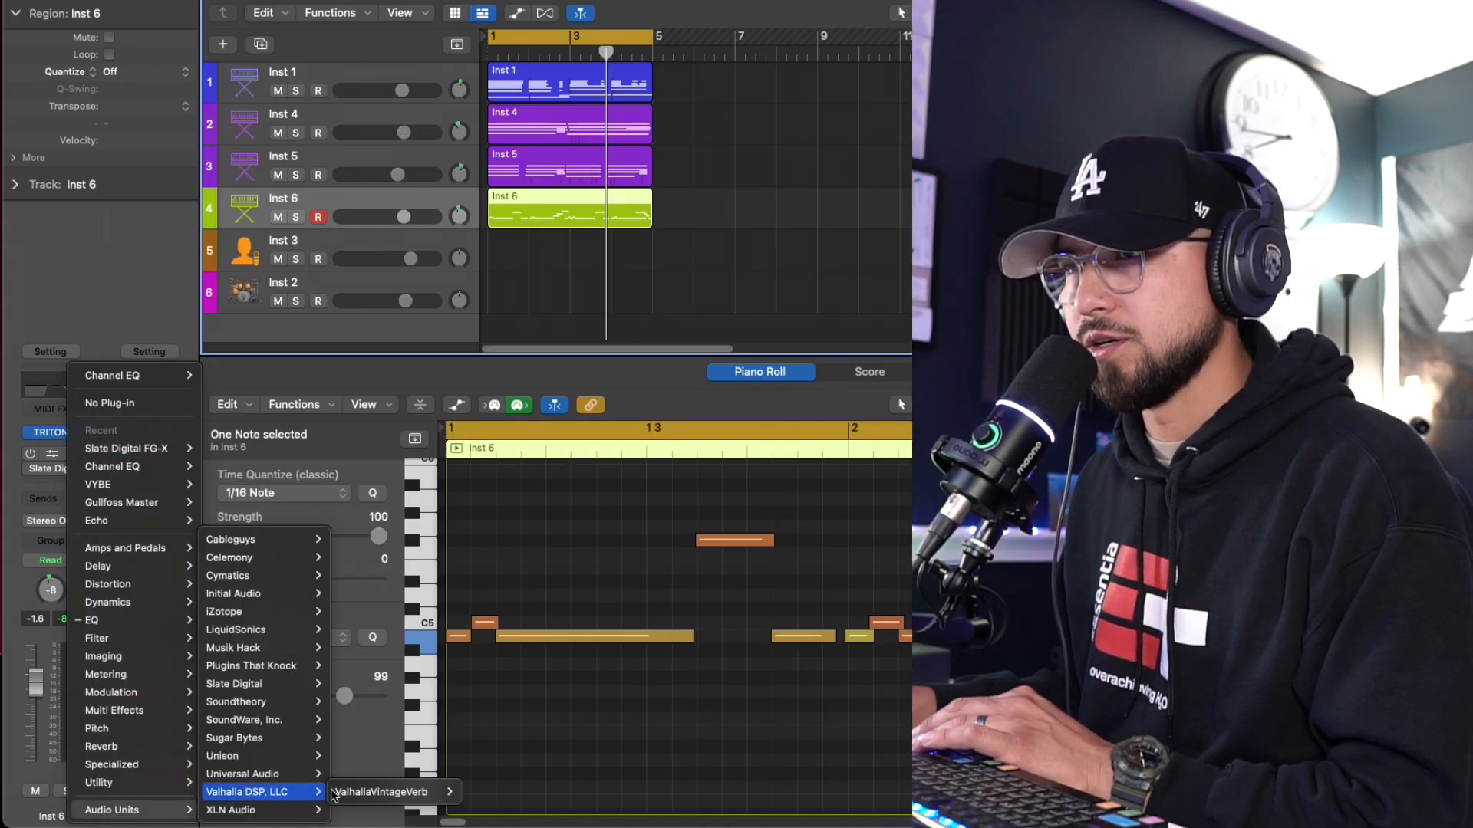
left_click(365, 794)
left_click_drag(113, 339, 105, 469)
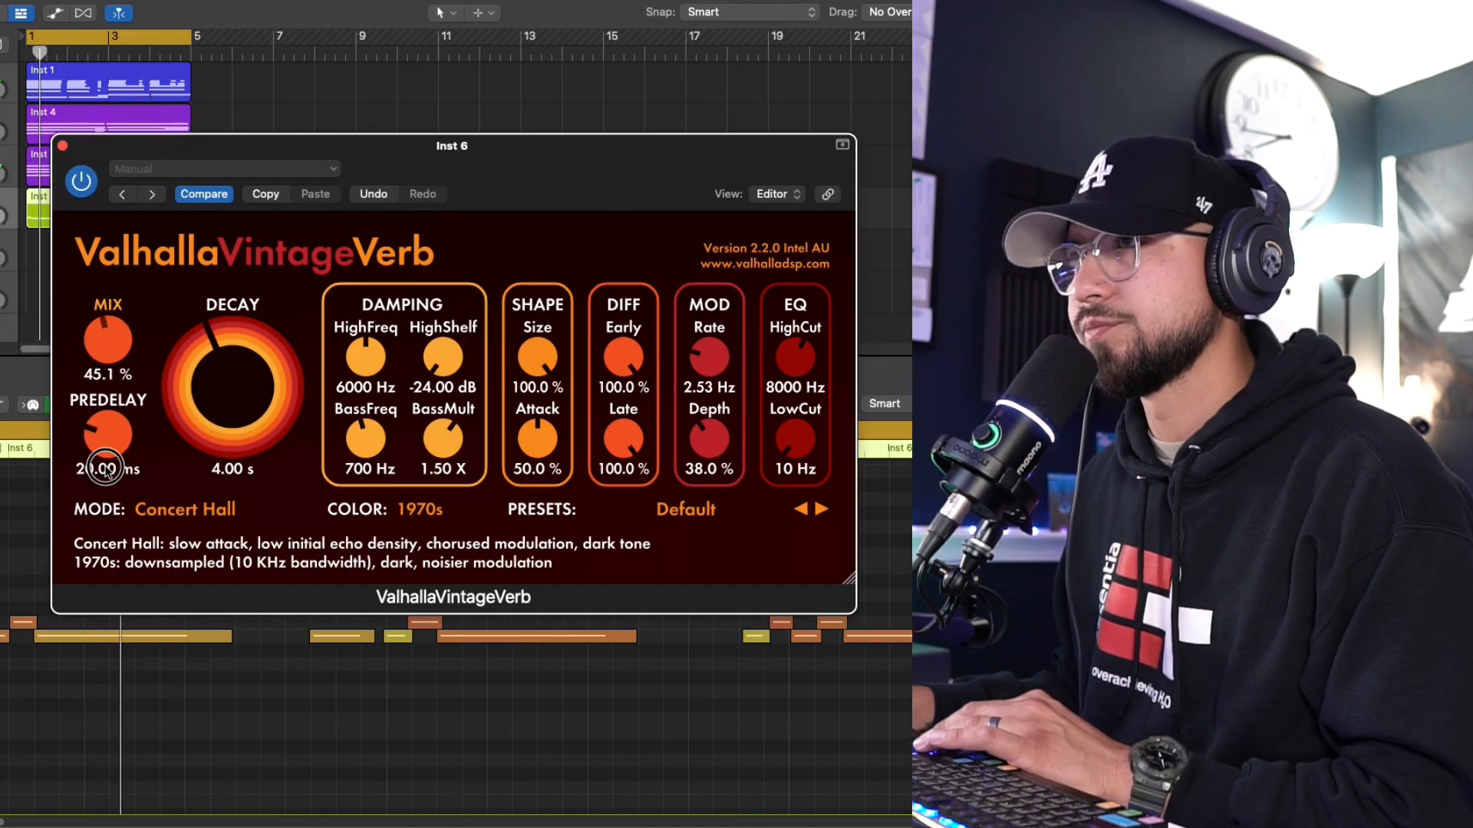
left_click_drag(108, 340, 107, 346)
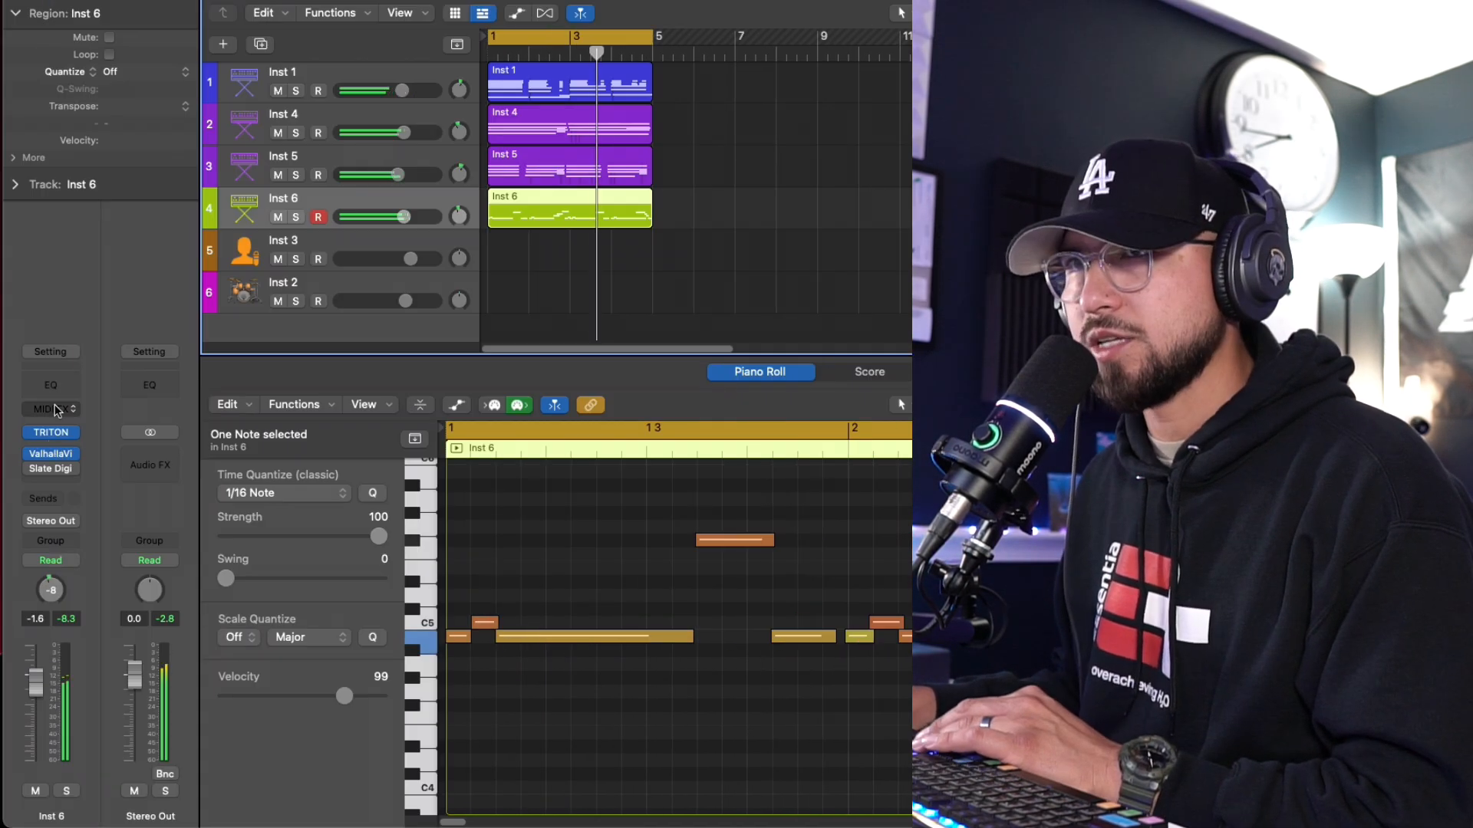
Add a Channel EQ to Inst 6 with a 346 Hz low cut and roughly 3.8 kHz high cut, slightly dipping the upper mids
left_click(53, 390)
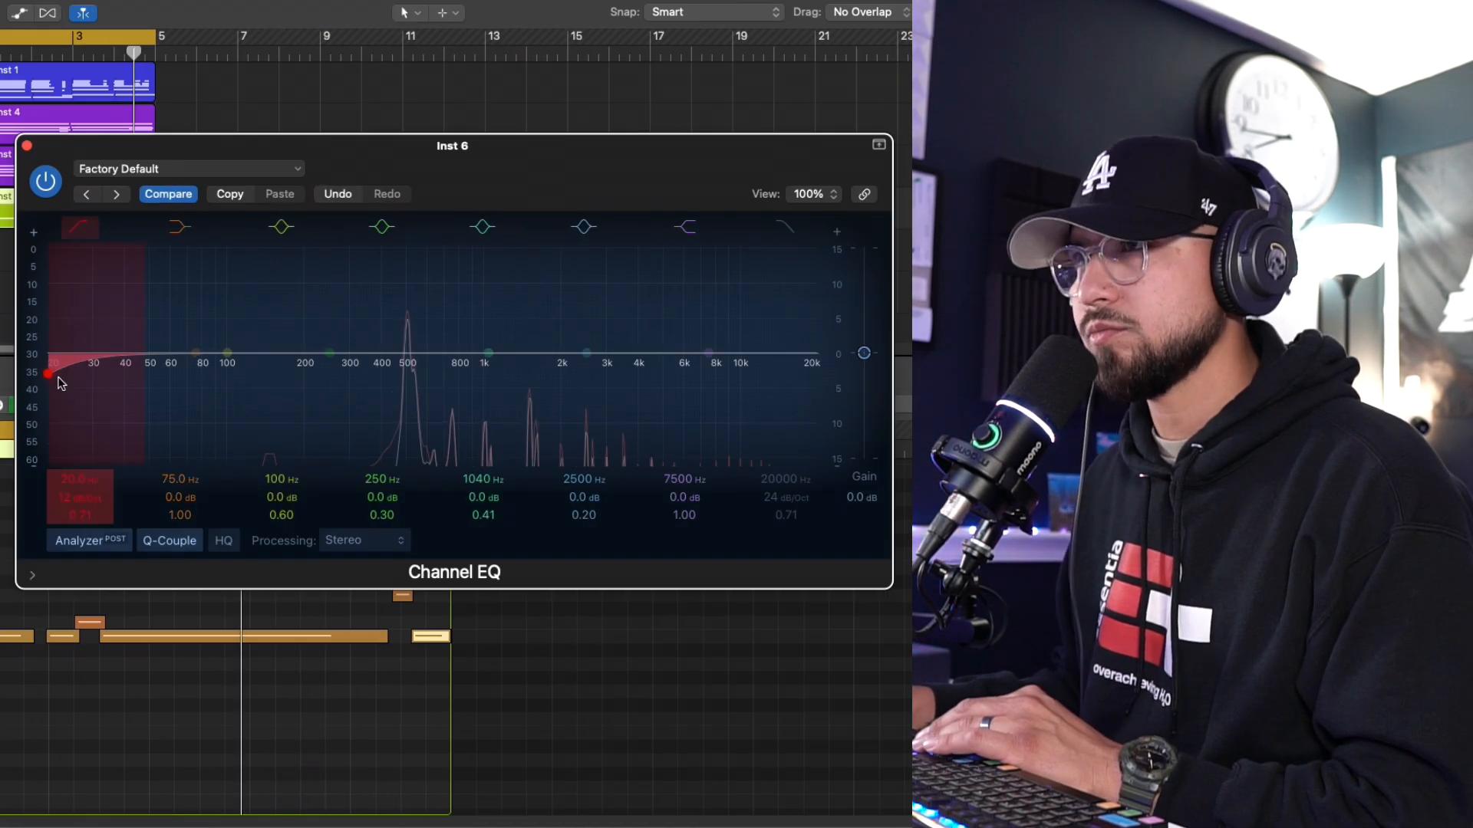
left_click_drag(59, 379, 348, 378)
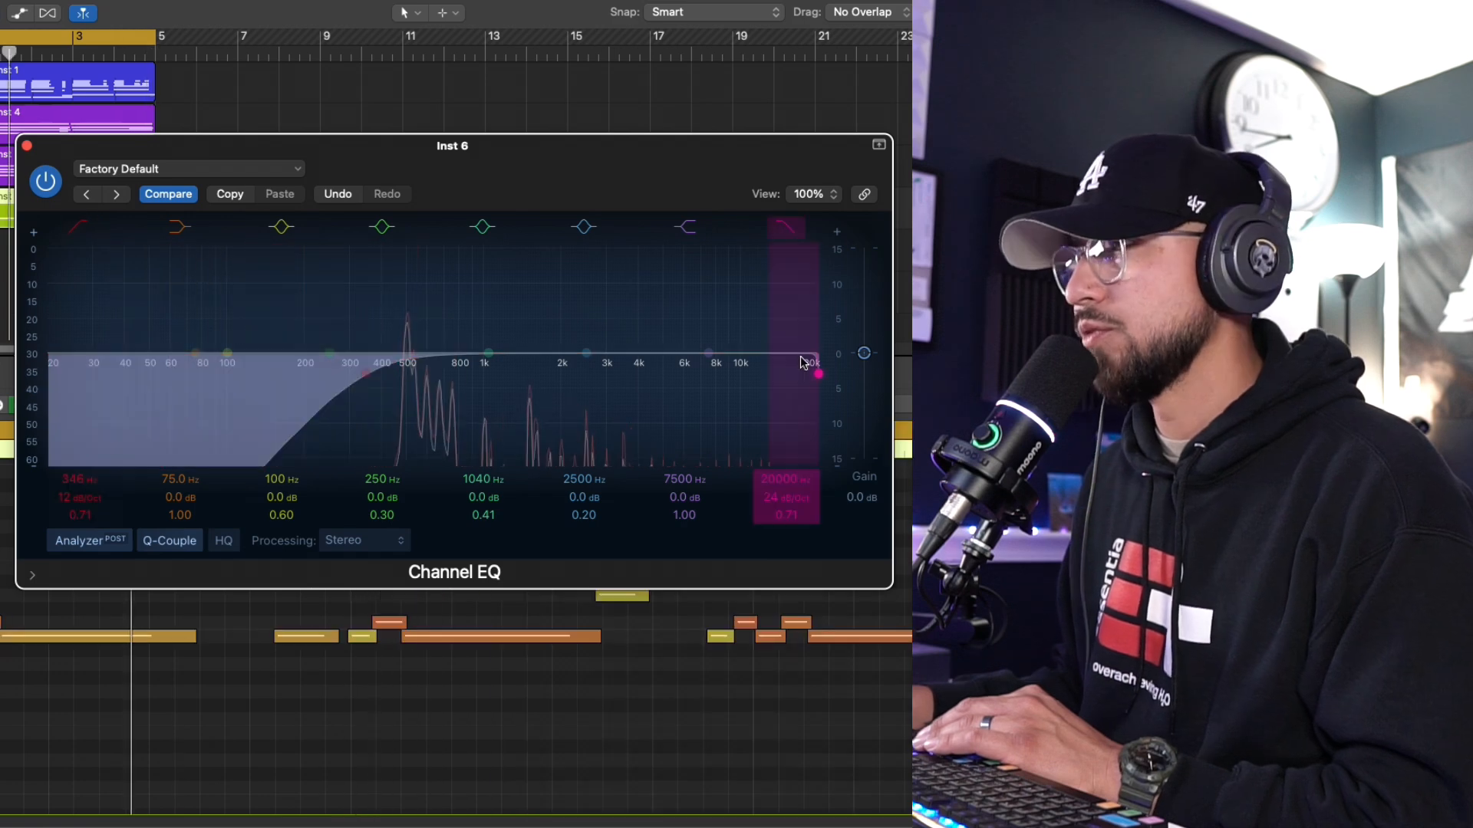
left_click_drag(803, 362, 660, 376)
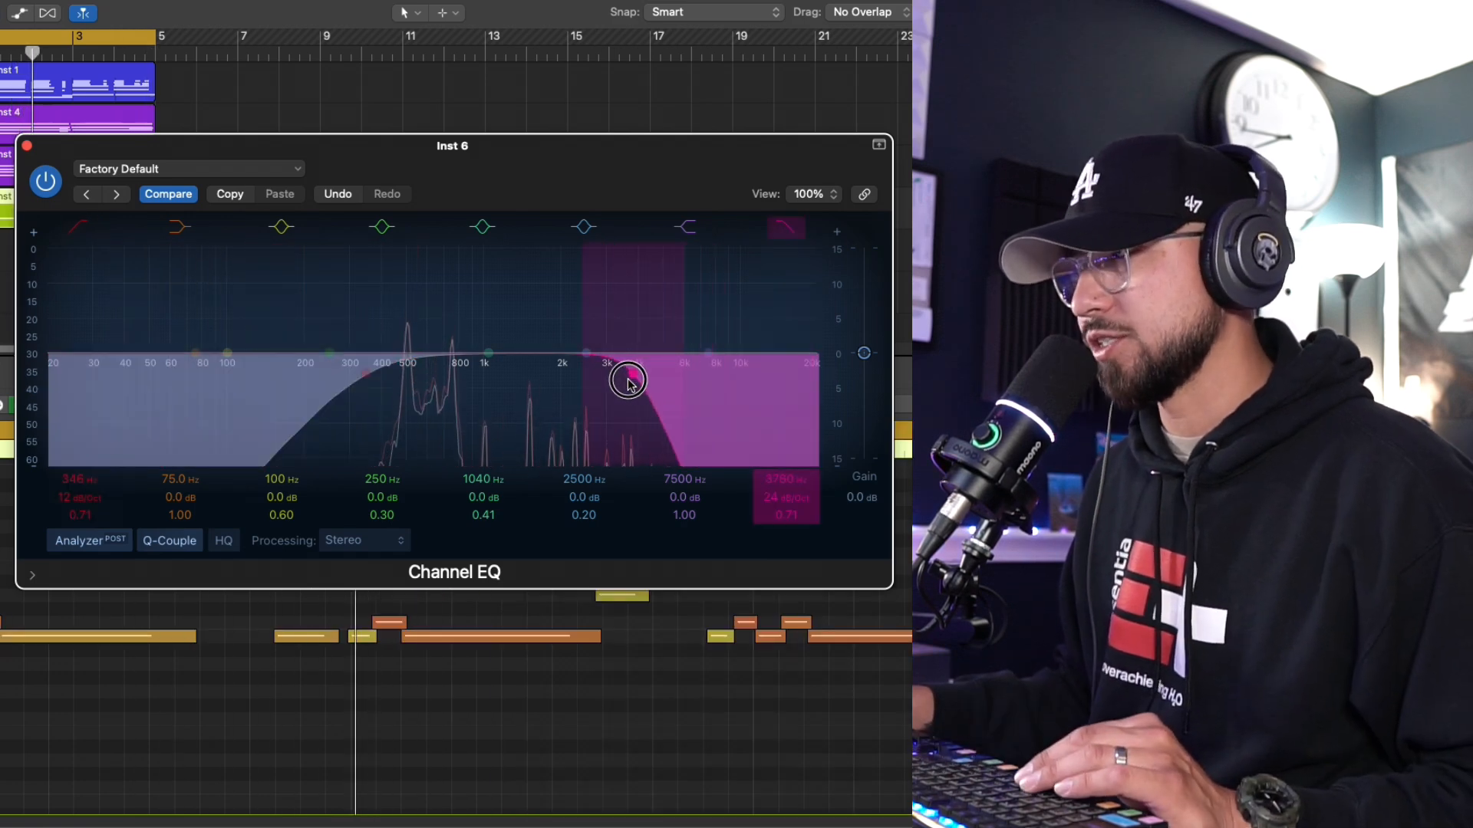
left_click_drag(596, 357, 572, 361)
left_click_drag(572, 362, 529, 363)
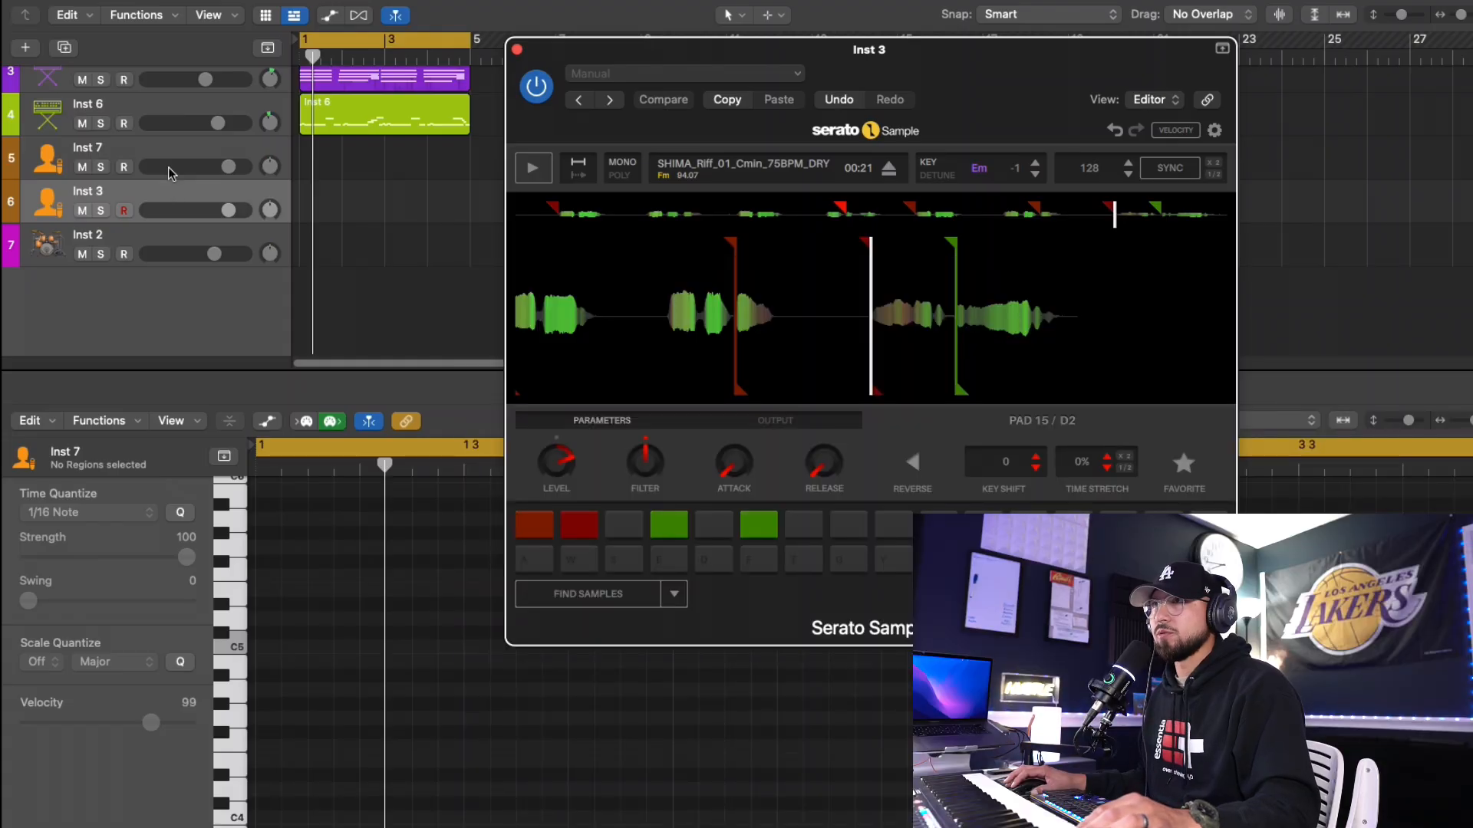
Record a two-bar Serato Sample vocal phrase on Inst 7 and repeat the region through bar 4
left_click(170, 173)
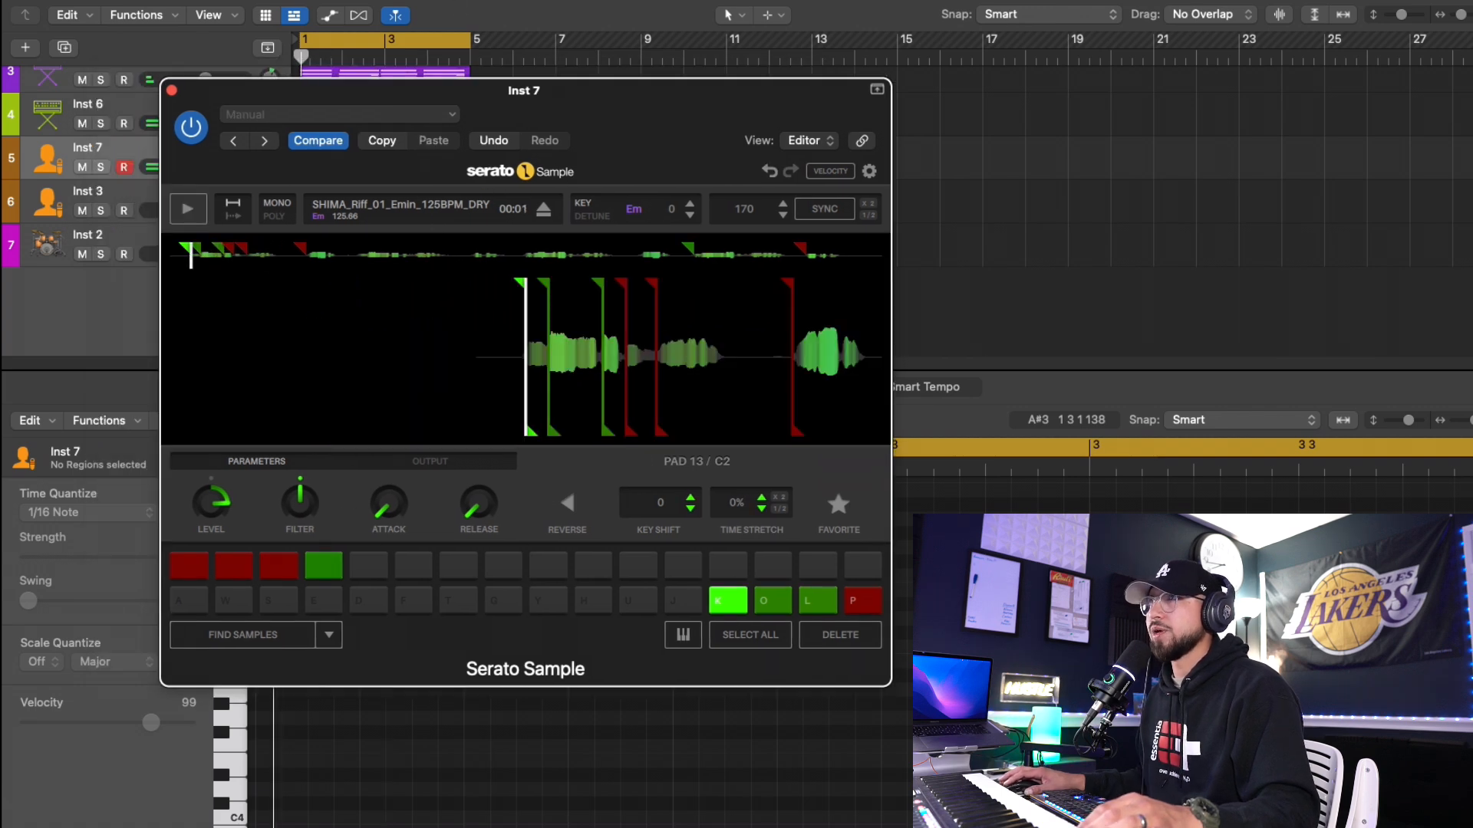
key("space")
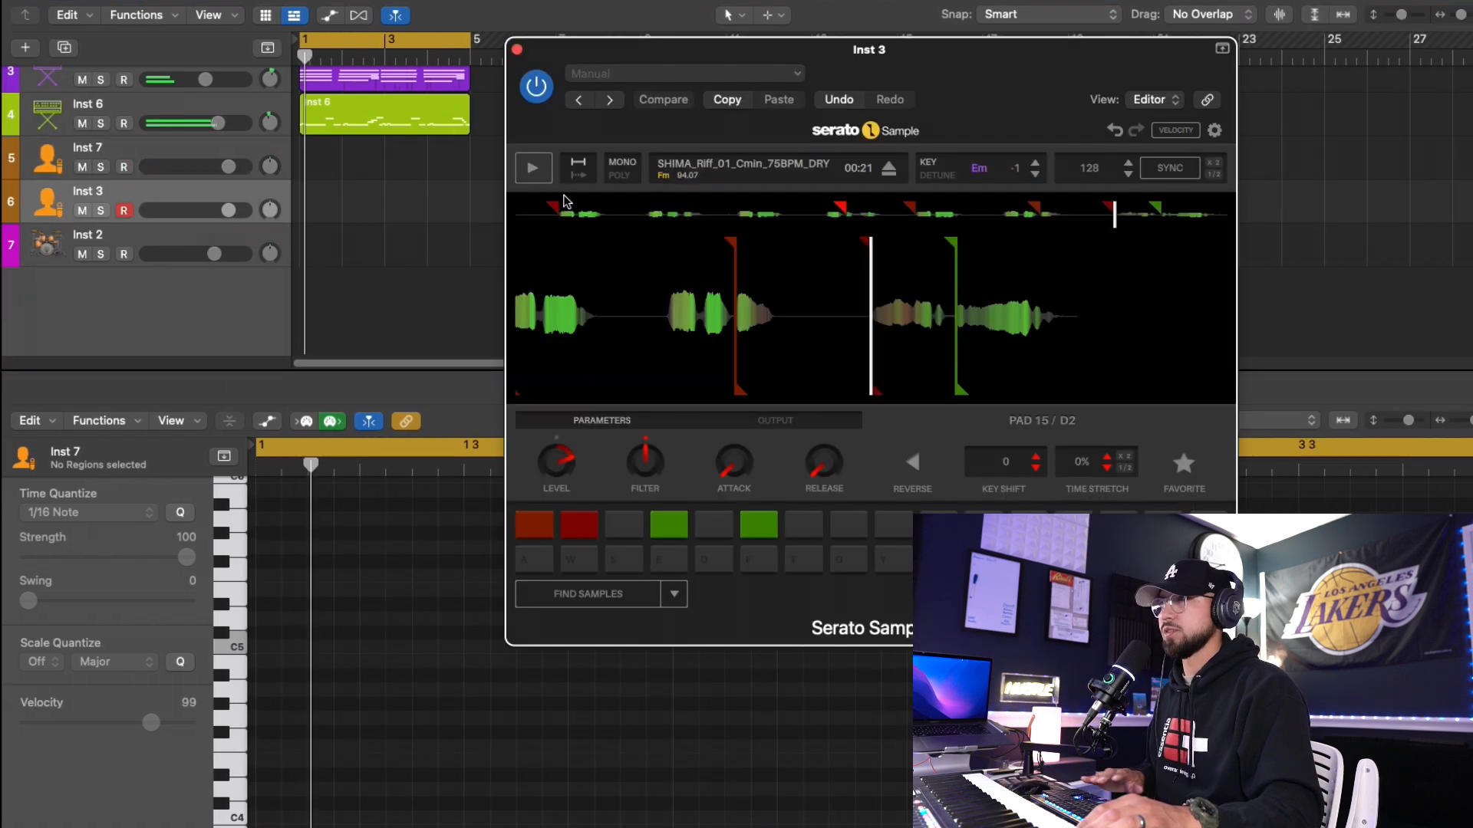
key("space")
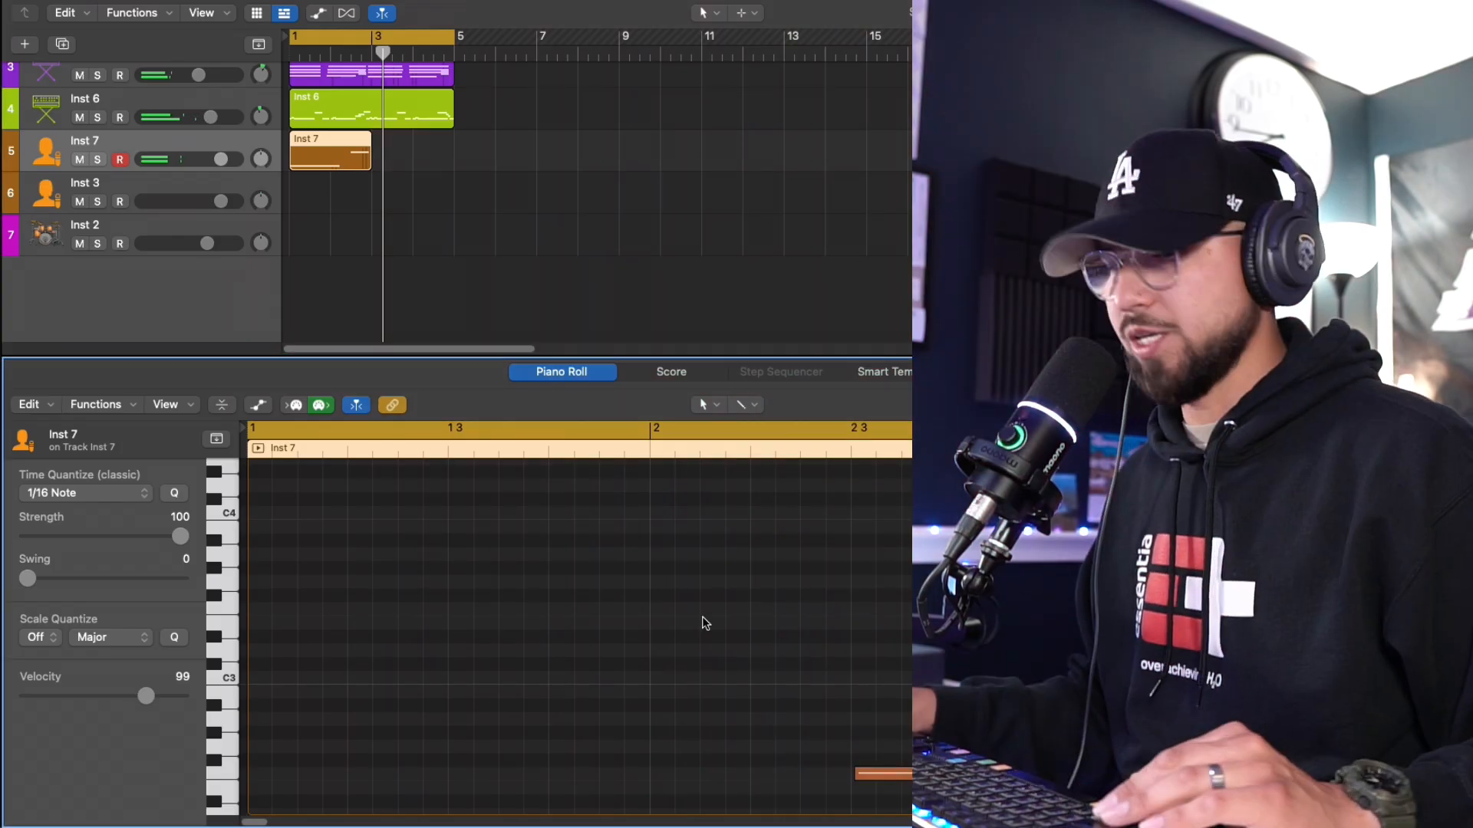
key("super+a")
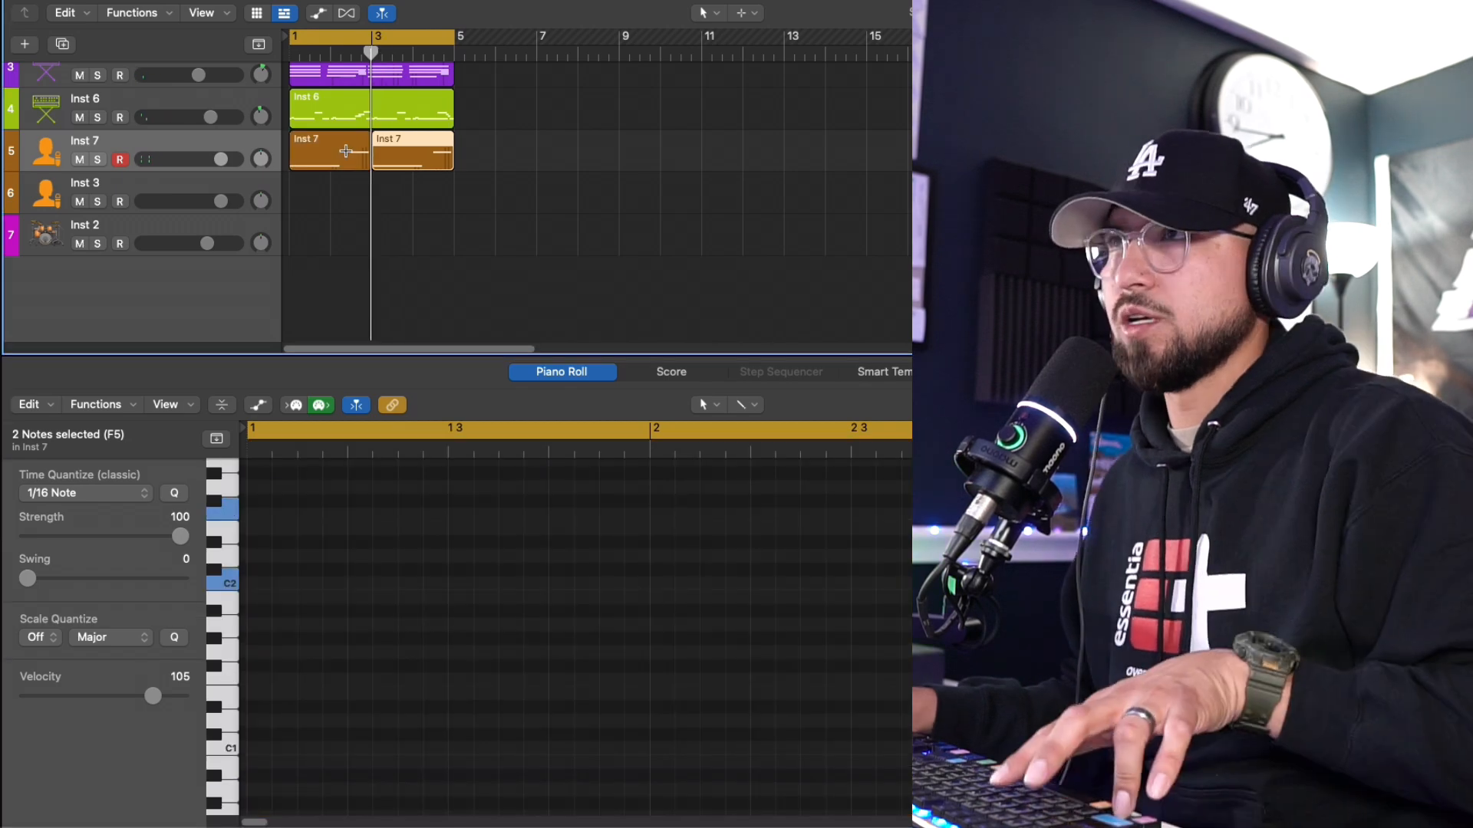
Mute Inst 7 and audition the SHIMA_Riff_01_Cmin_75BPM_DRY sample pads on Inst 3 against the beat
left_click(80, 161)
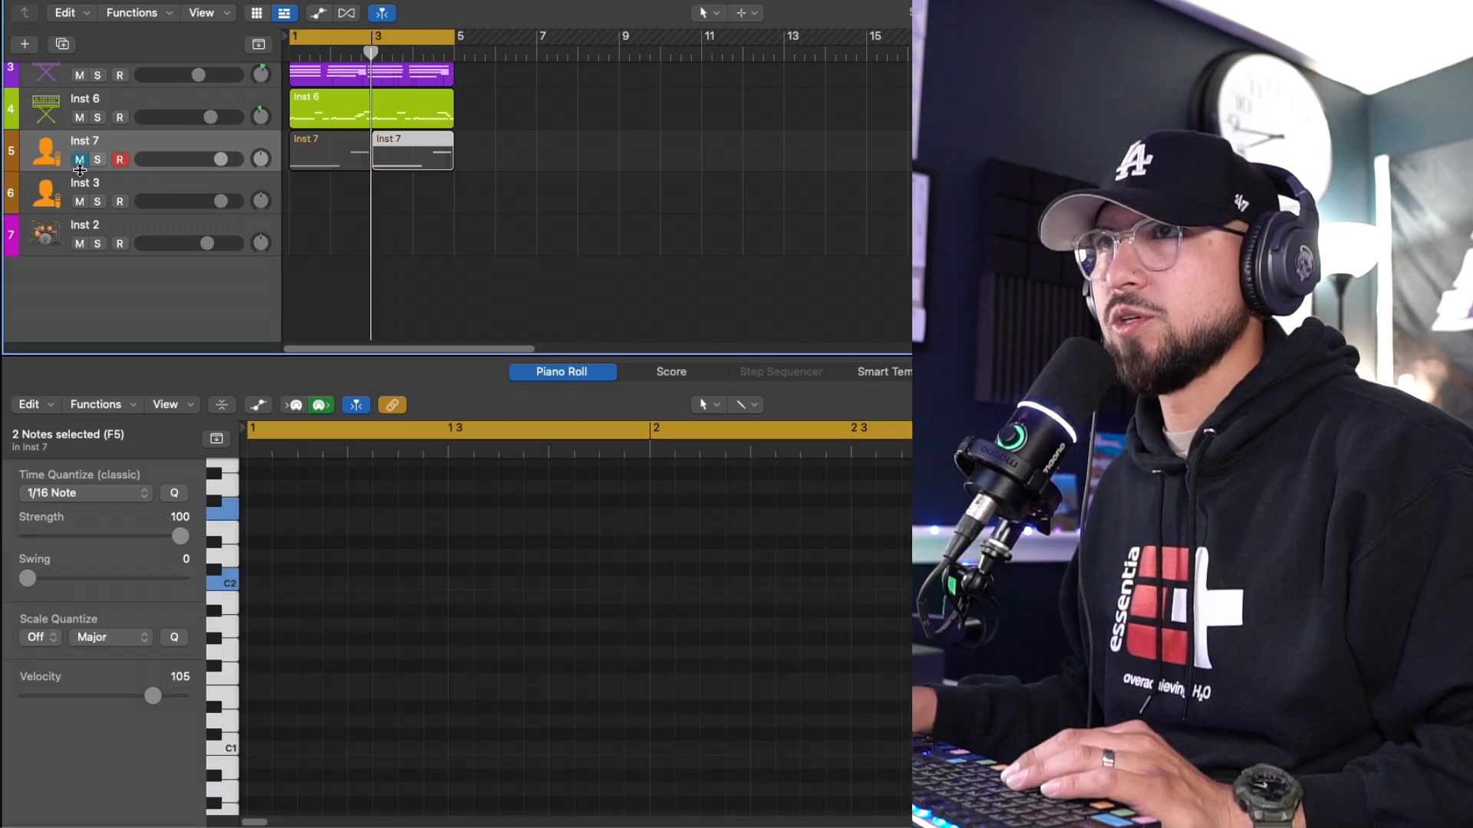
left_click(72, 203)
key("i")
left_click(42, 455)
key("i")
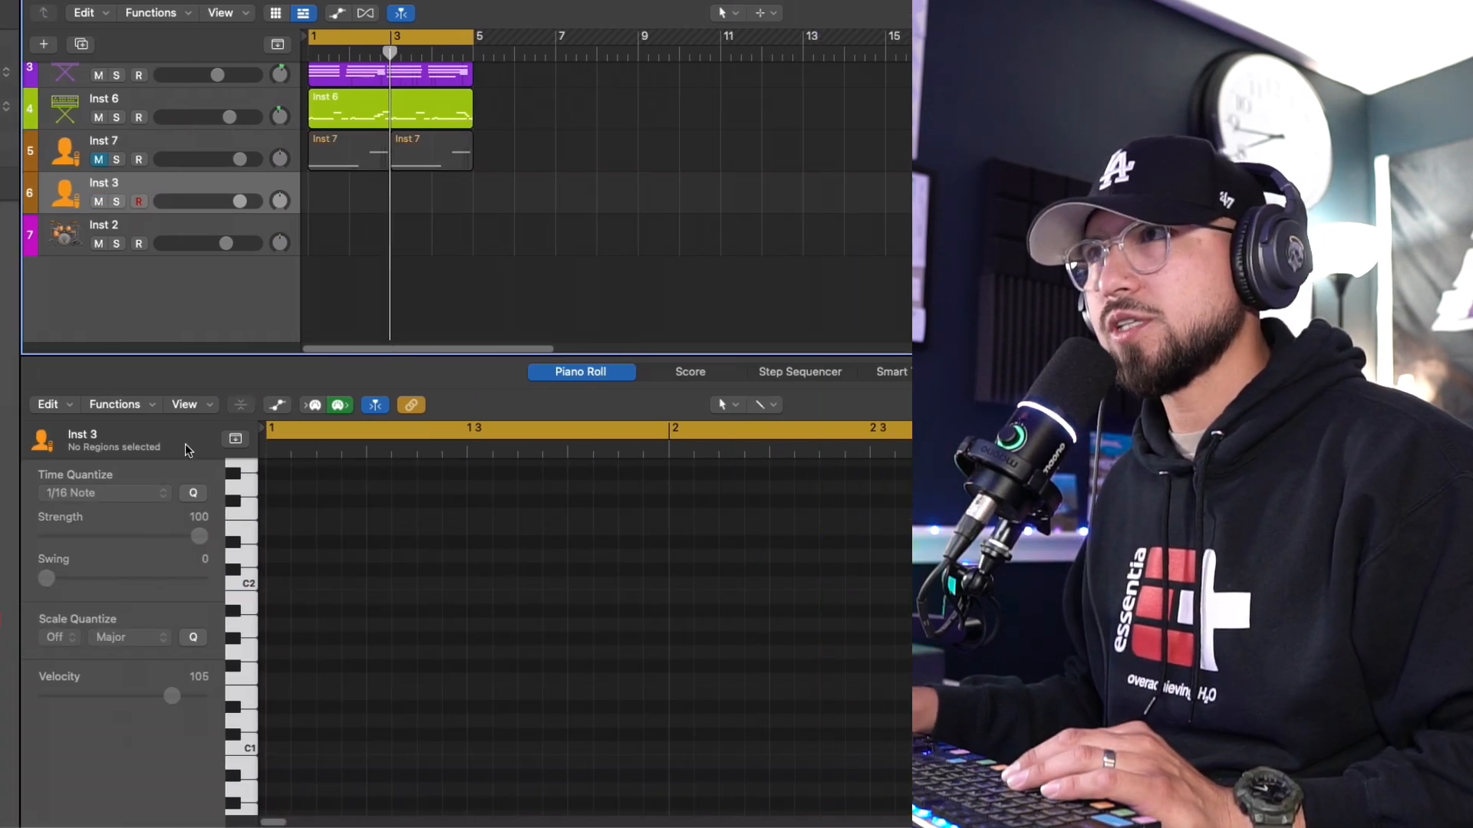
left_click_drag(722, 59, 444, 50)
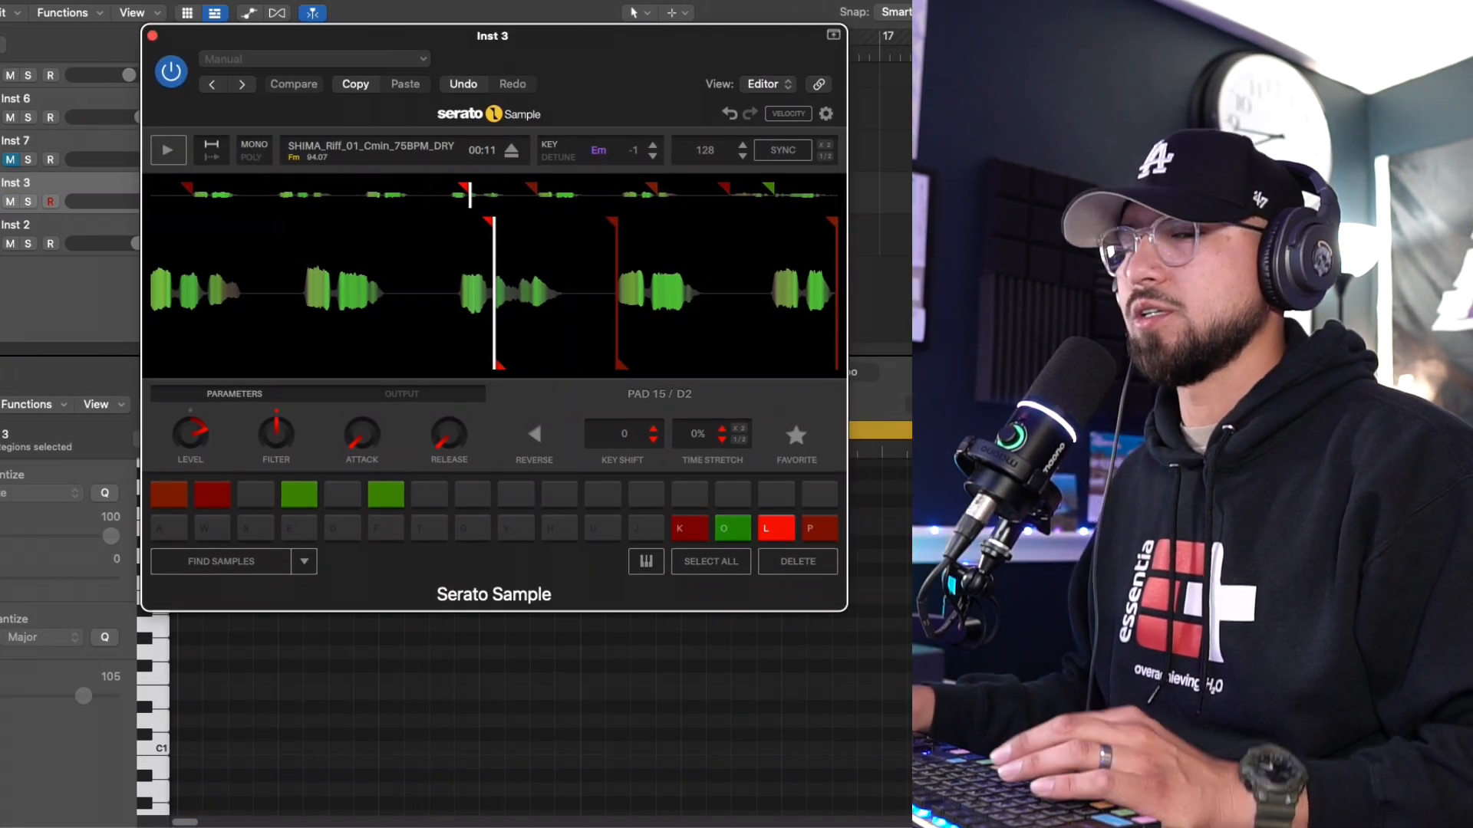
key("space")
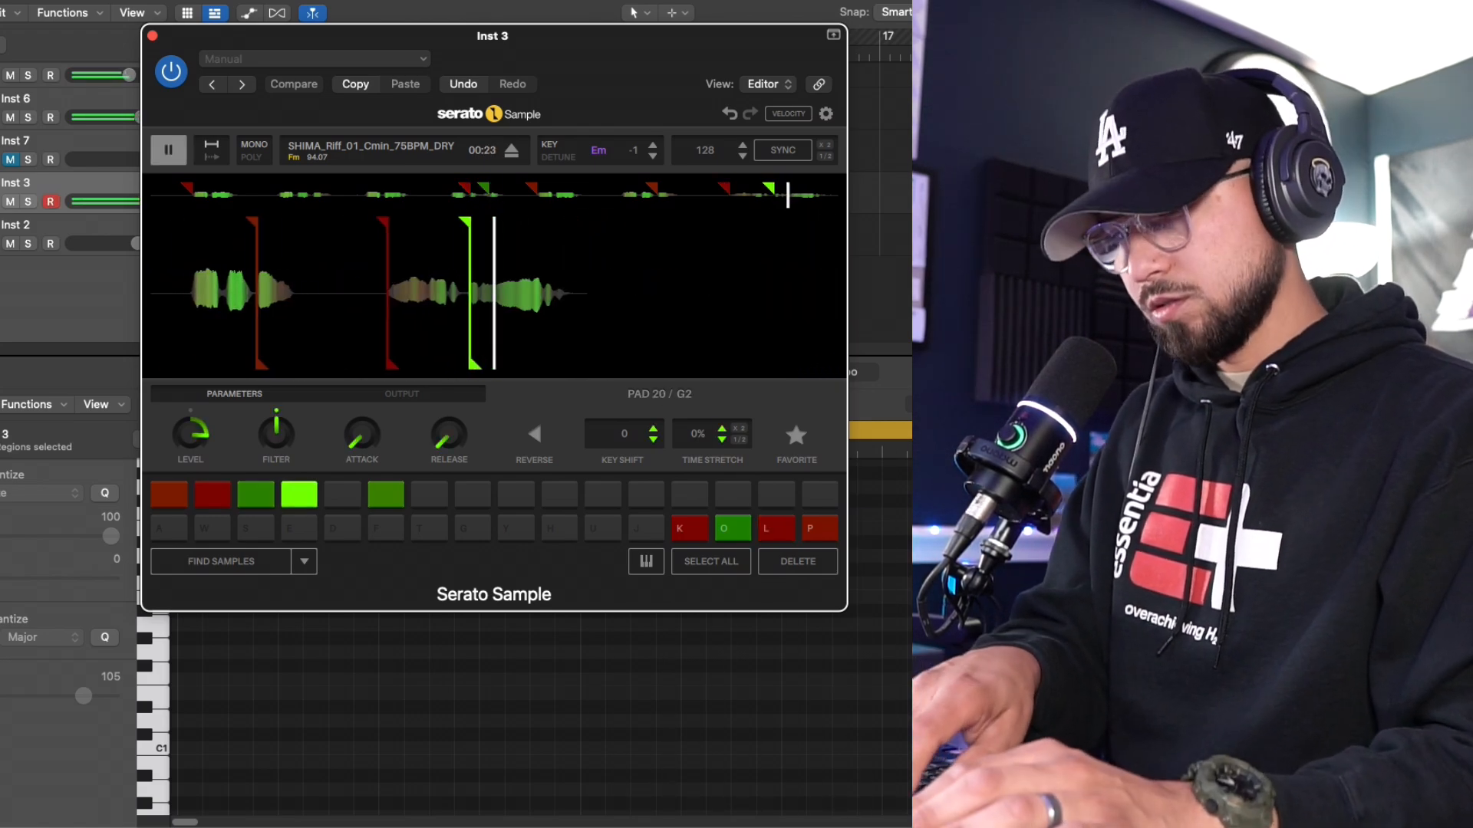
key("space")
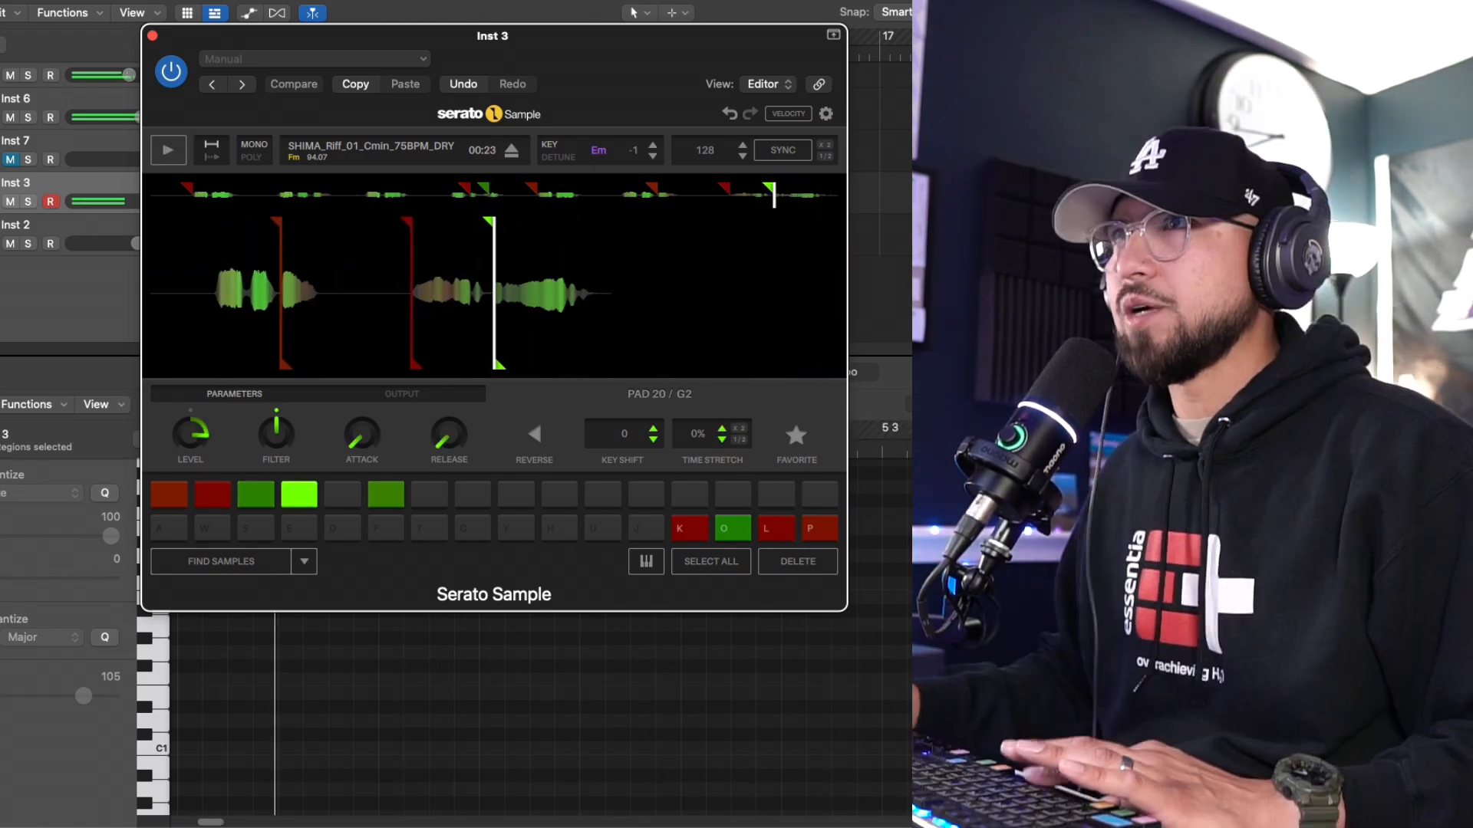
Close Inst 3's Serato Sample and delete the Inst 3 track
left_click(153, 36)
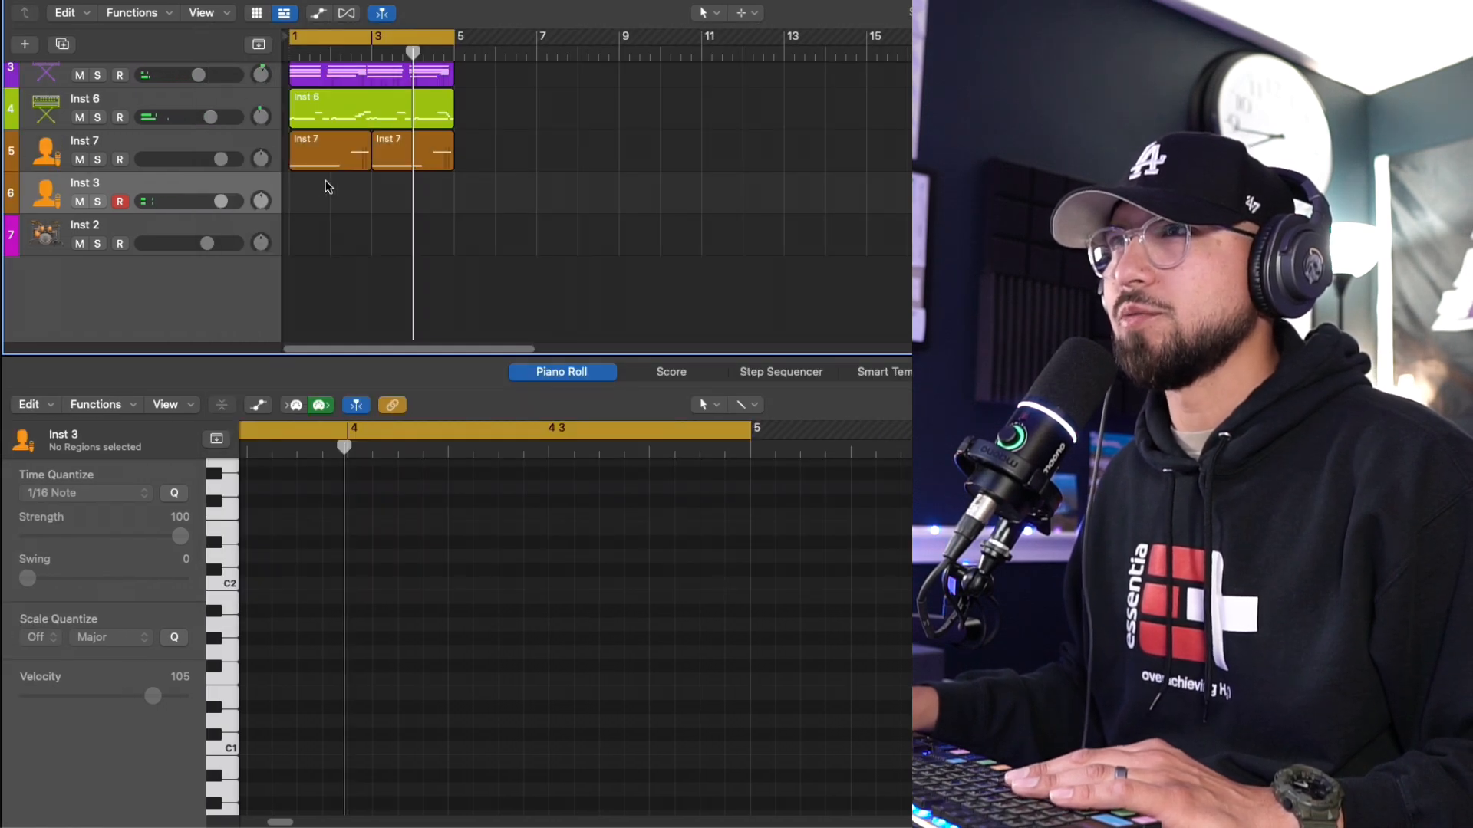
key("Return")
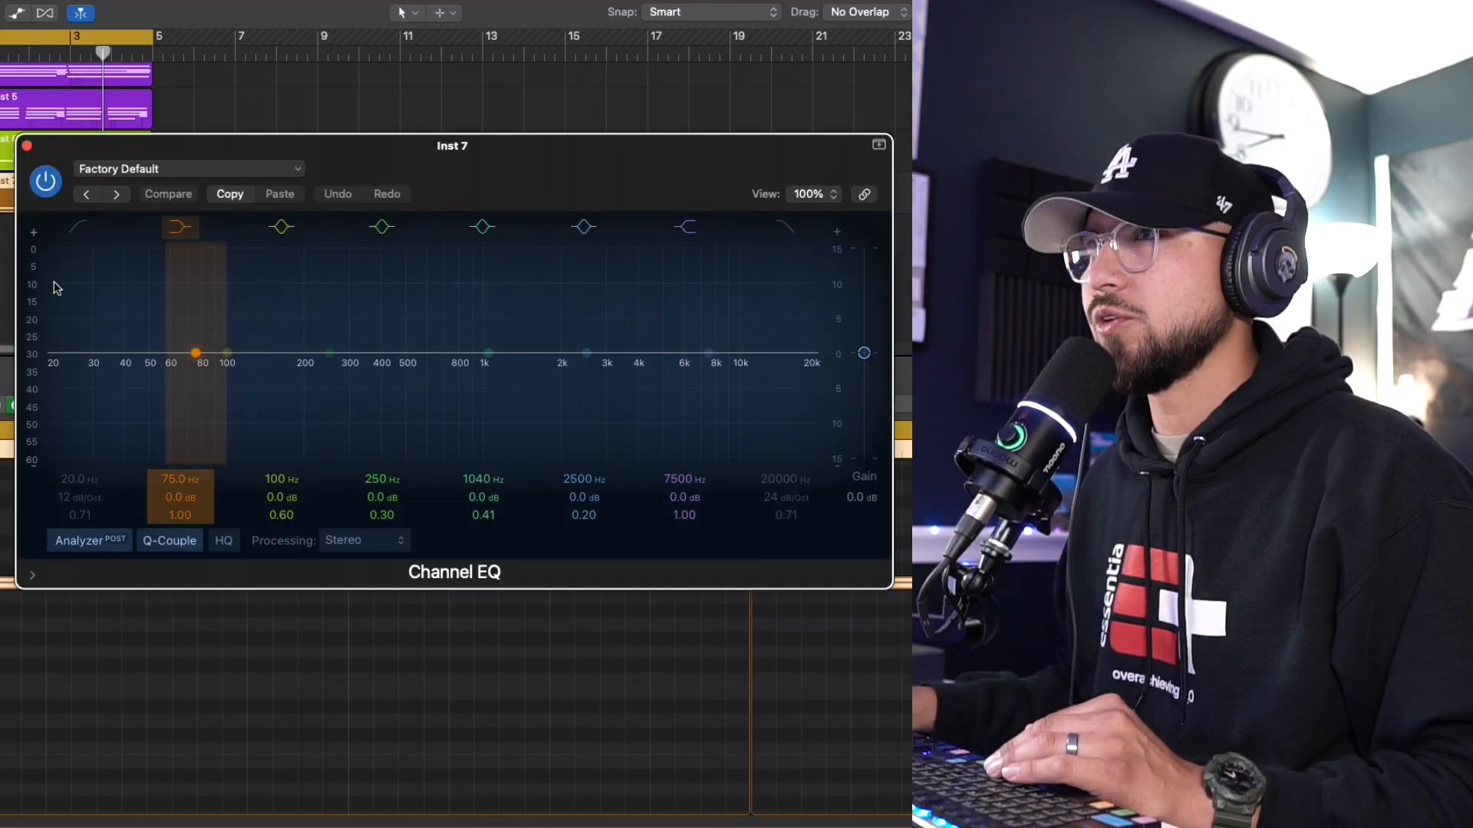
Shape Inst 7's Channel EQ with a low cut around 232 Hz, a high cut and a slight adjustment near 1 kHz
scroll(56, 282, "up", 1)
left_click(79, 228)
key("space")
left_click_drag(73, 372, 303, 381)
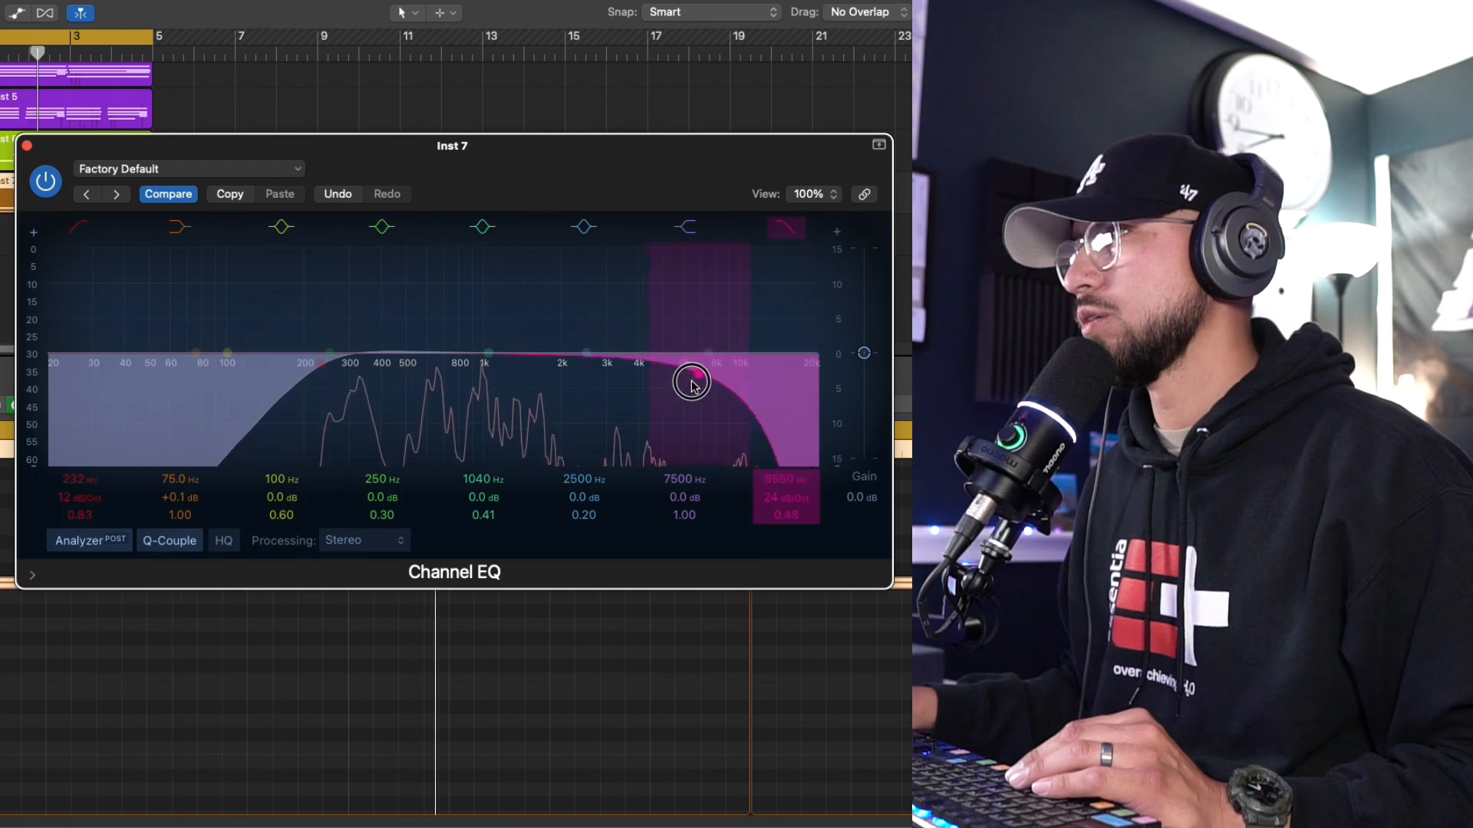
left_click_drag(691, 385, 651, 379)
left_click_drag(496, 359, 490, 361)
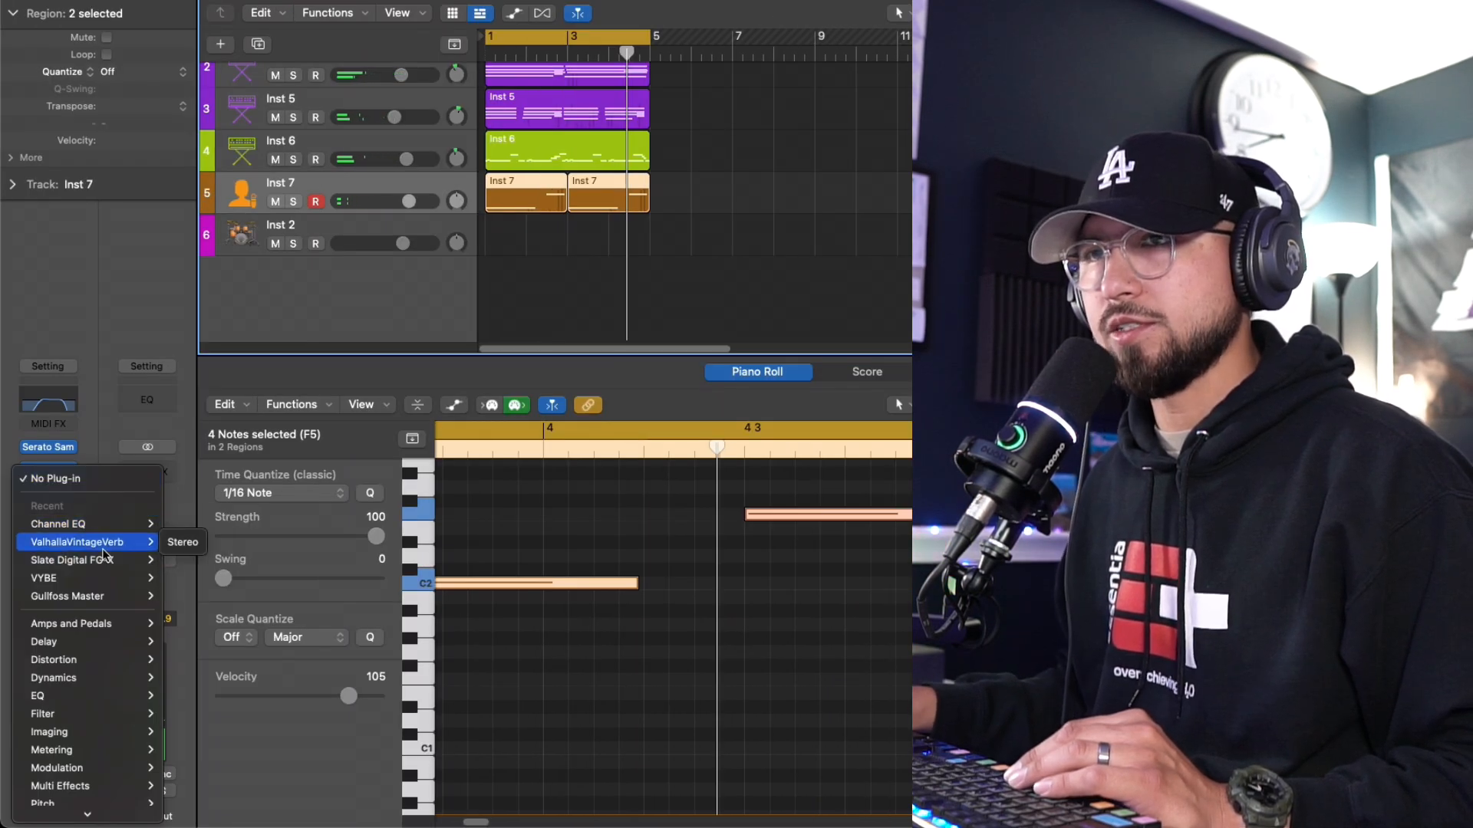
Insert UAD RealVerb-Pro after the Channel EQ on Inst 7 and adjust its reverb
mouse_move(116, 810)
mouse_move(219, 774)
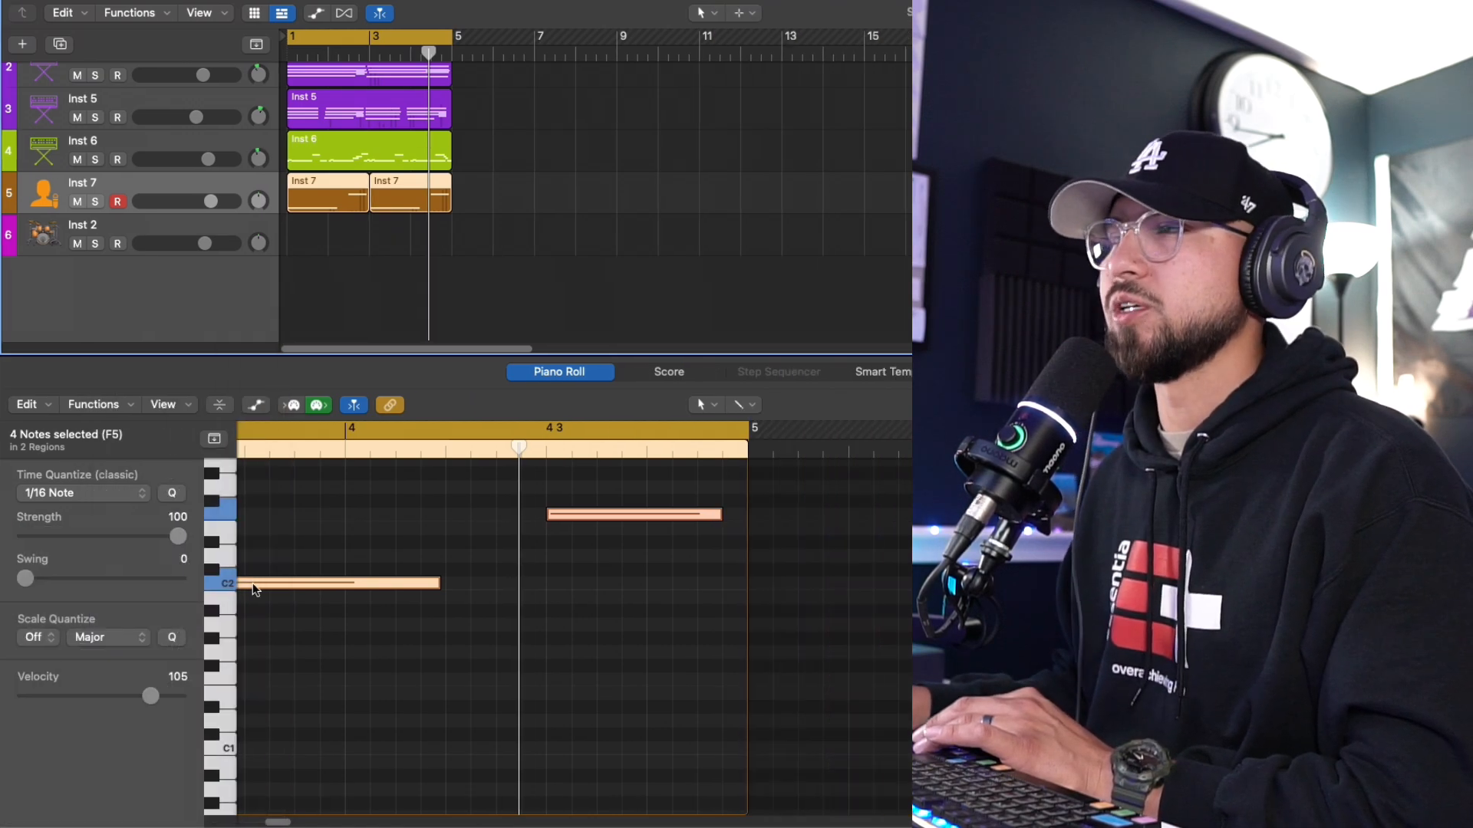
left_click_drag(643, 422, 670, 428)
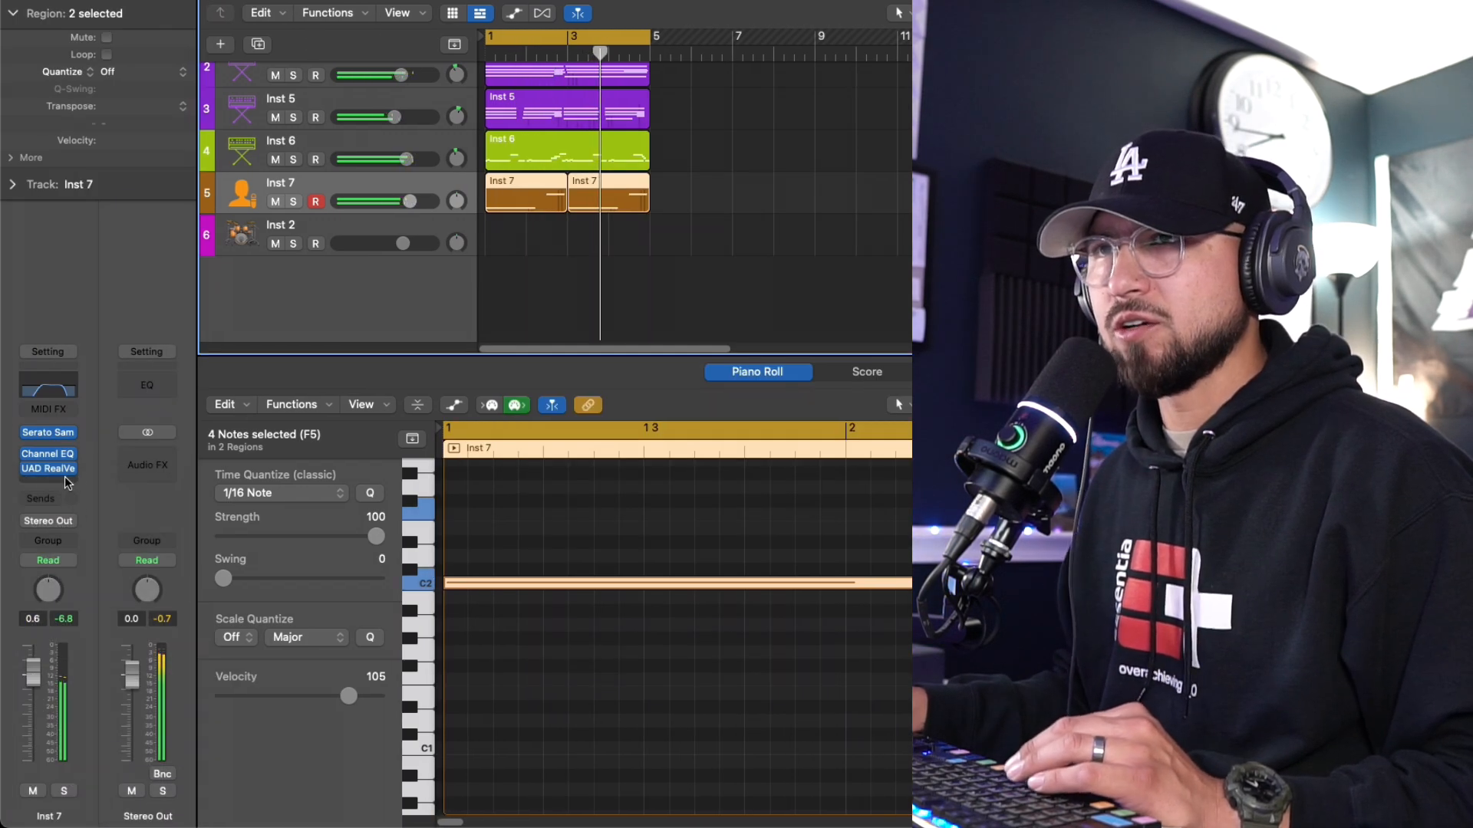
Add RC-20 Retro Color to Inst 7 using the Vinyl 1 preset, with noise around 22% and an adjusted distortion mix
left_click(68, 482)
mouse_move(85, 810)
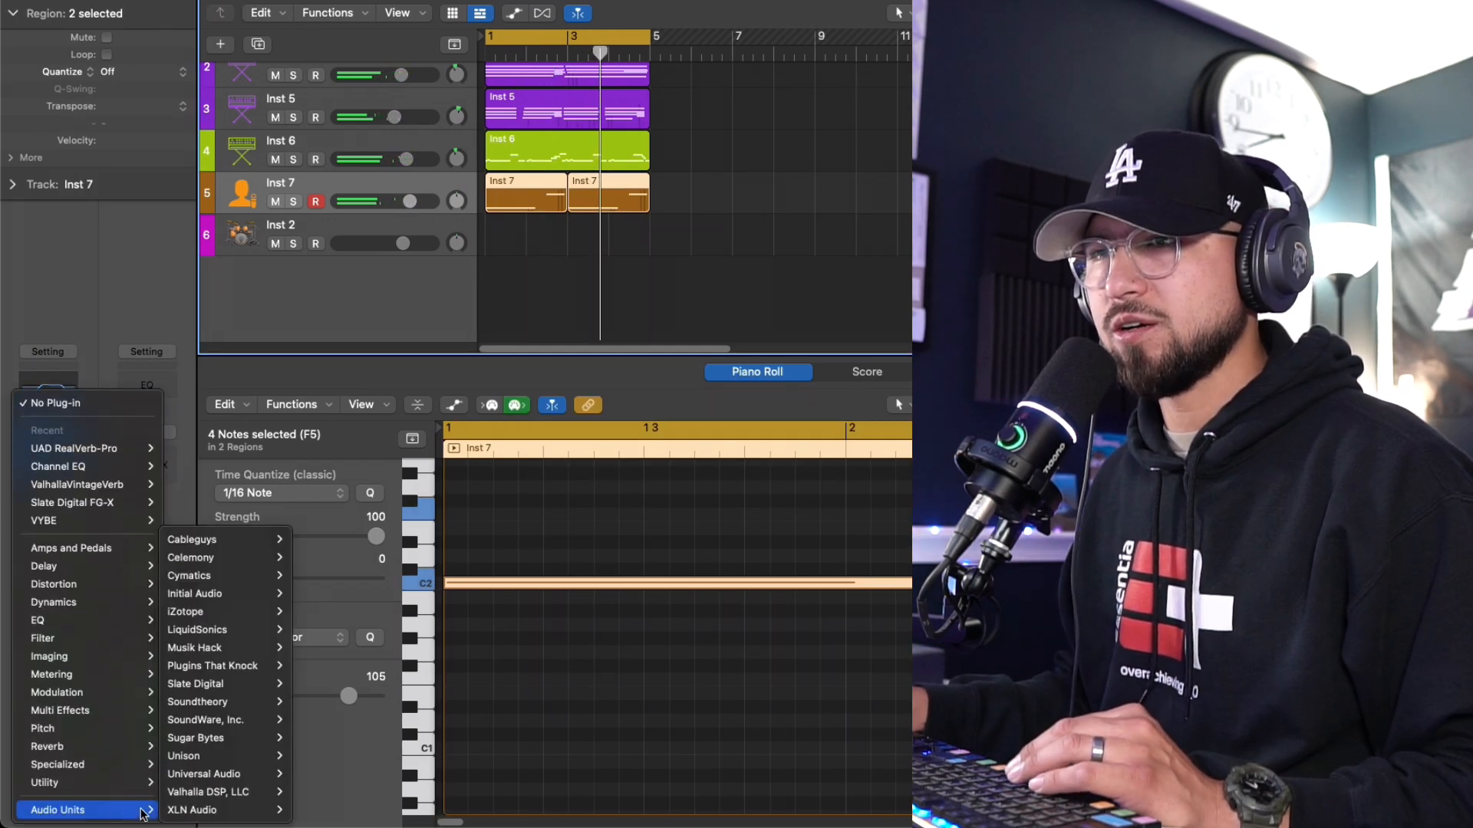
mouse_move(223, 811)
left_click(340, 810)
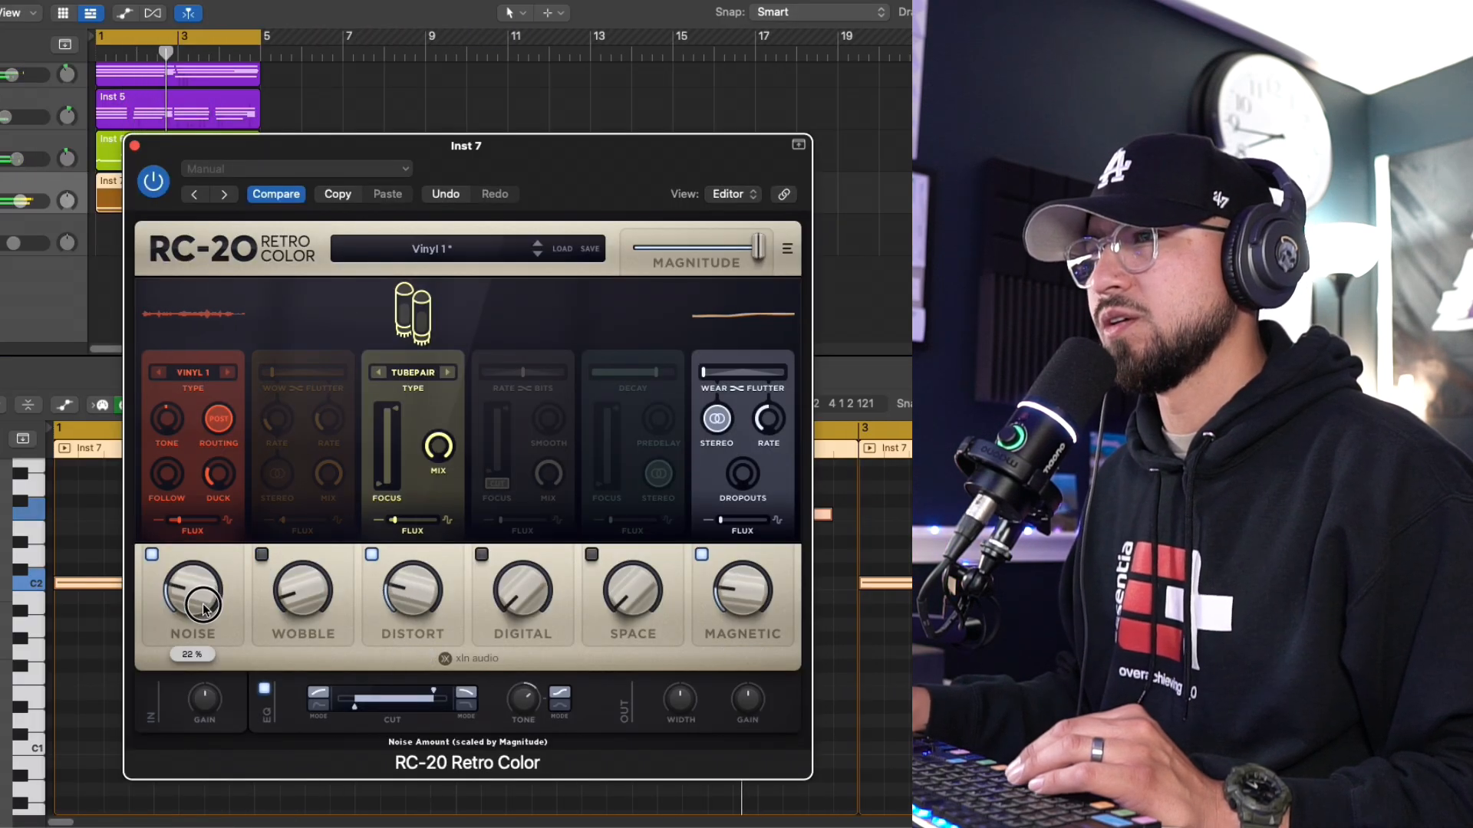
left_click_drag(440, 450, 441, 460)
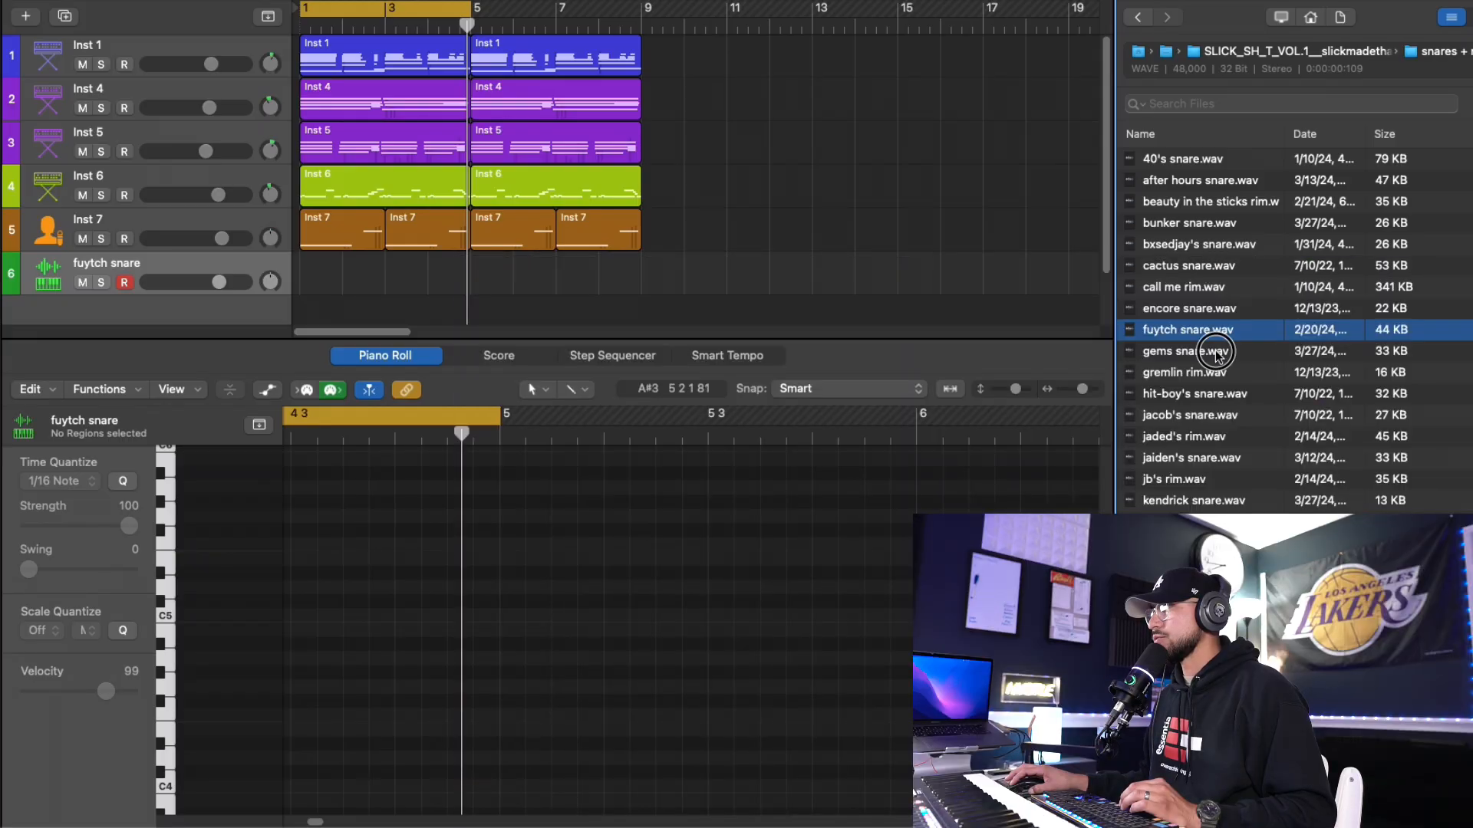
Audition snare samples and load fuytch snare.wav into Quick Sampler in One Shot mode on track 6
left_click(1218, 353)
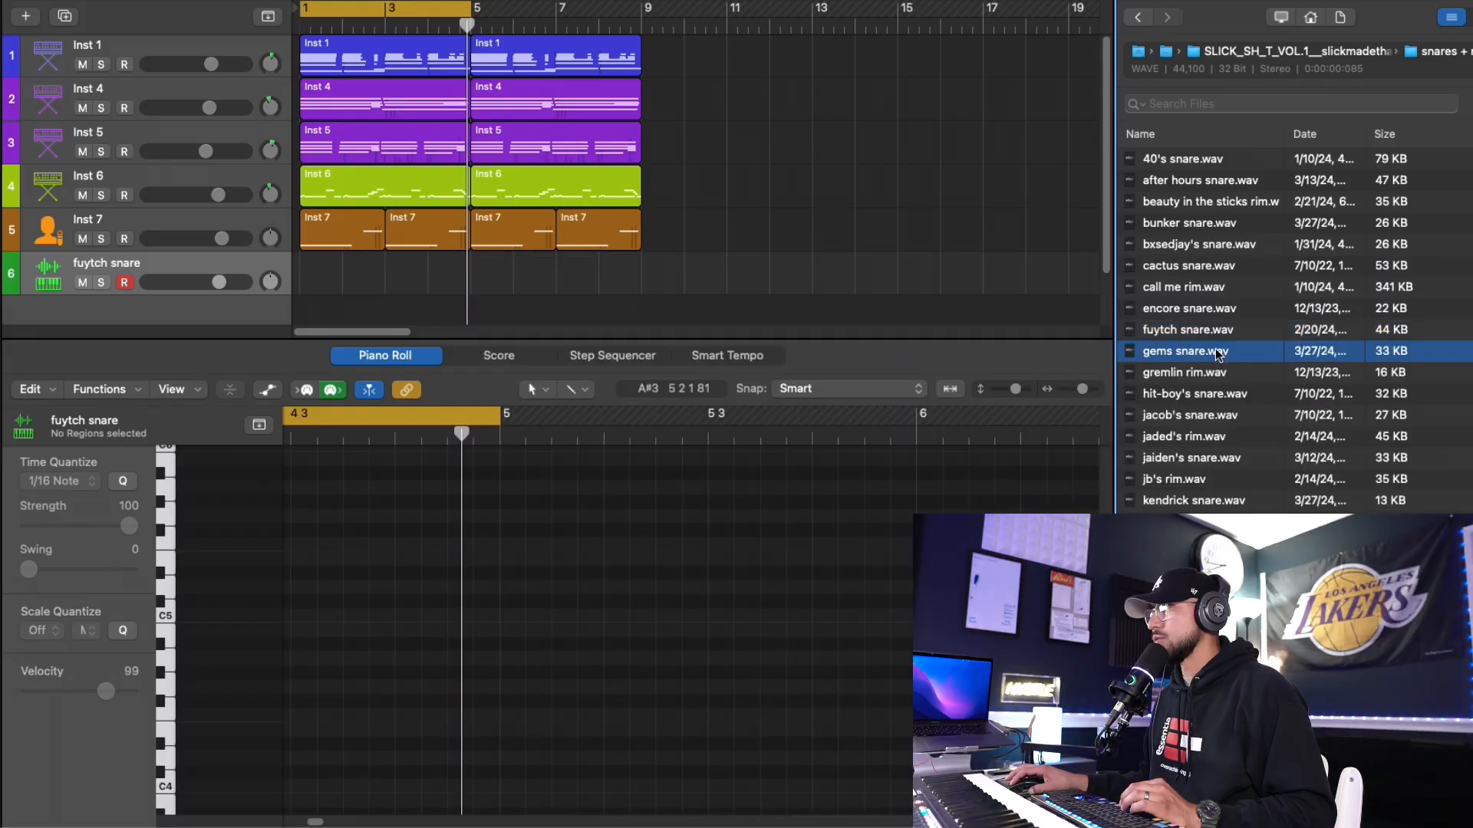
left_click(1218, 330)
left_click(1218, 308)
left_click(1216, 265)
left_click(1216, 246)
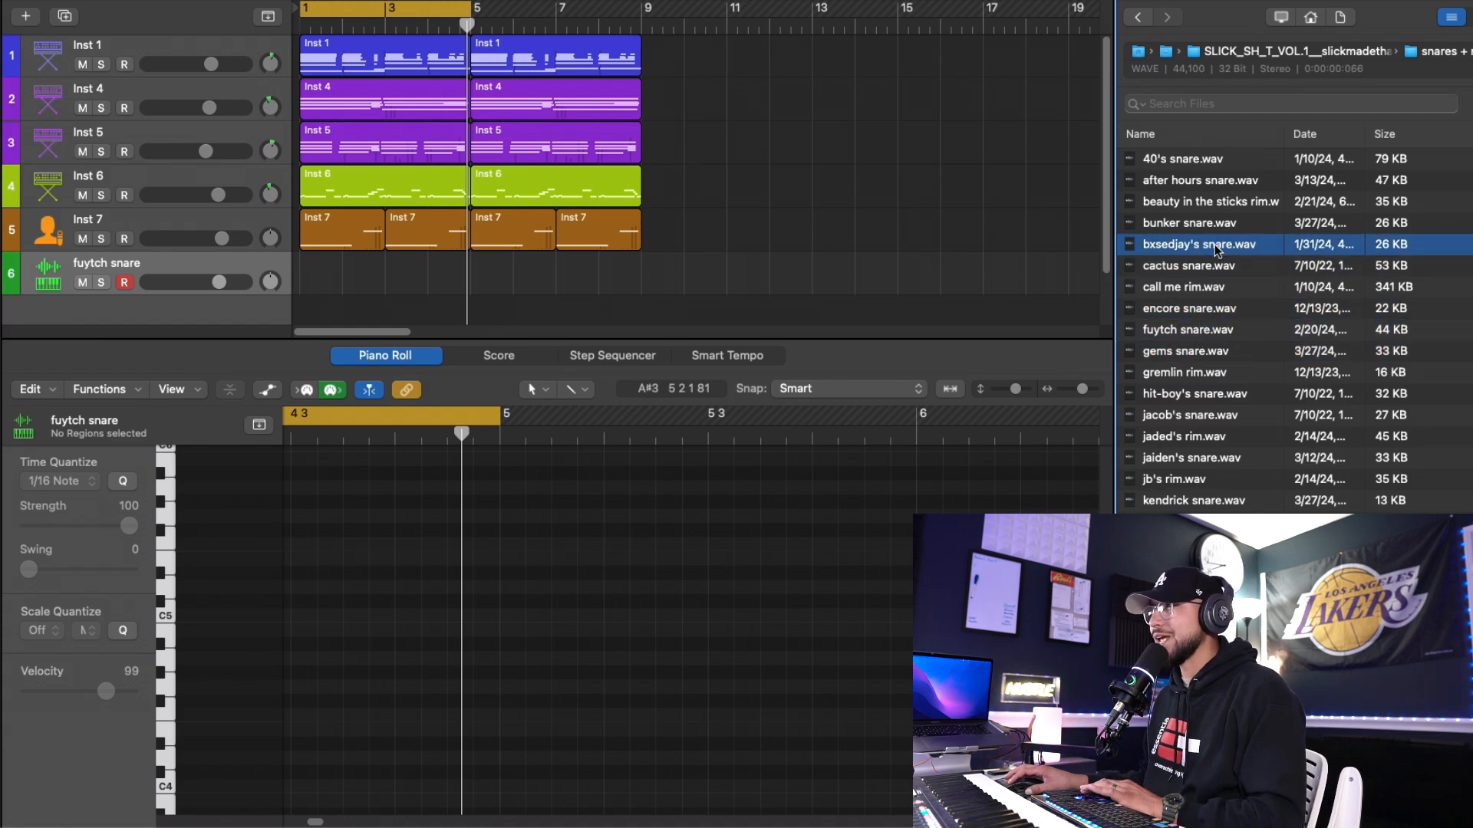
left_click(1218, 330)
left_click_drag(1218, 330, 102, 291)
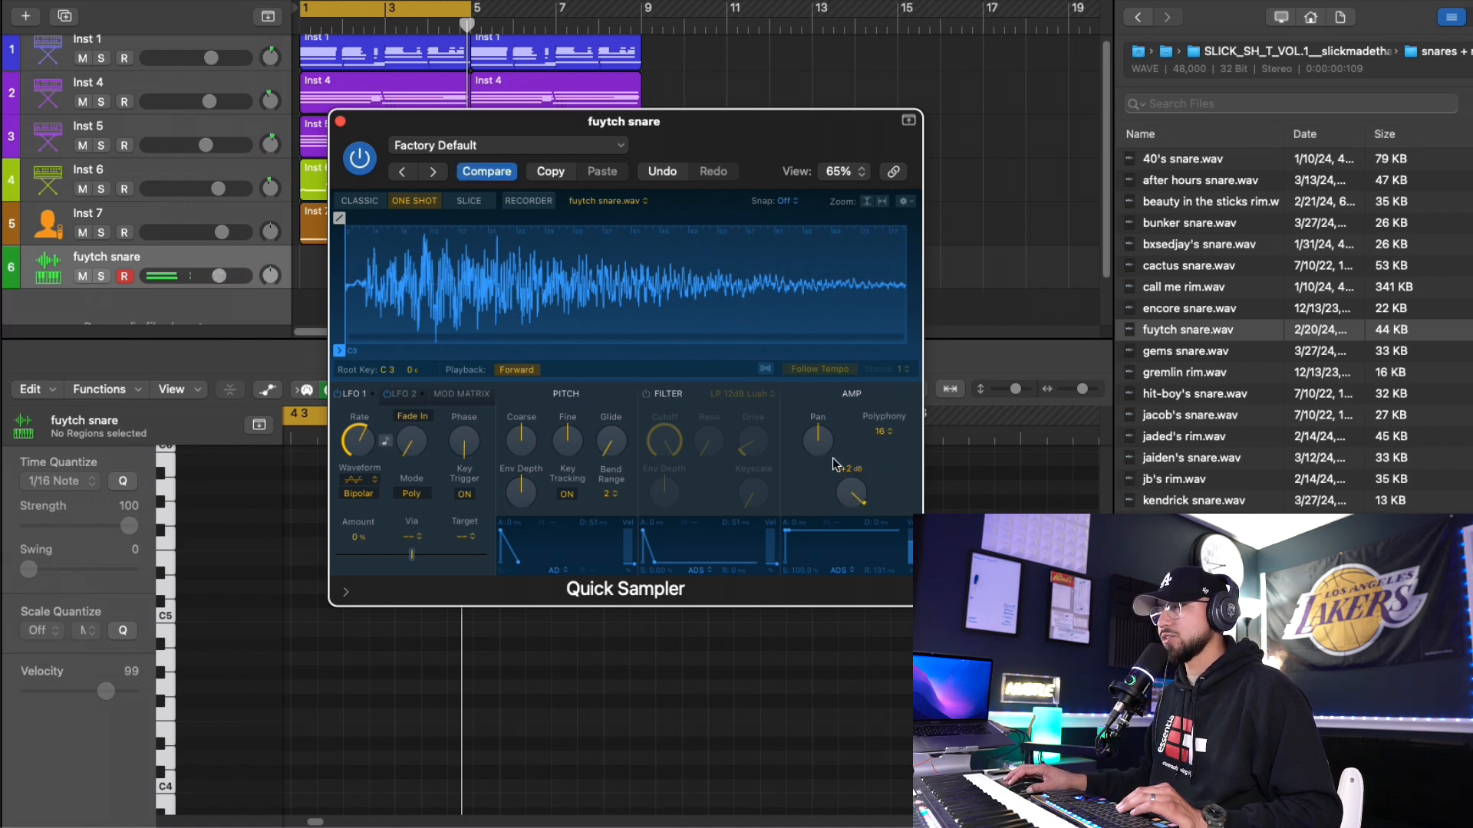
left_click(340, 122)
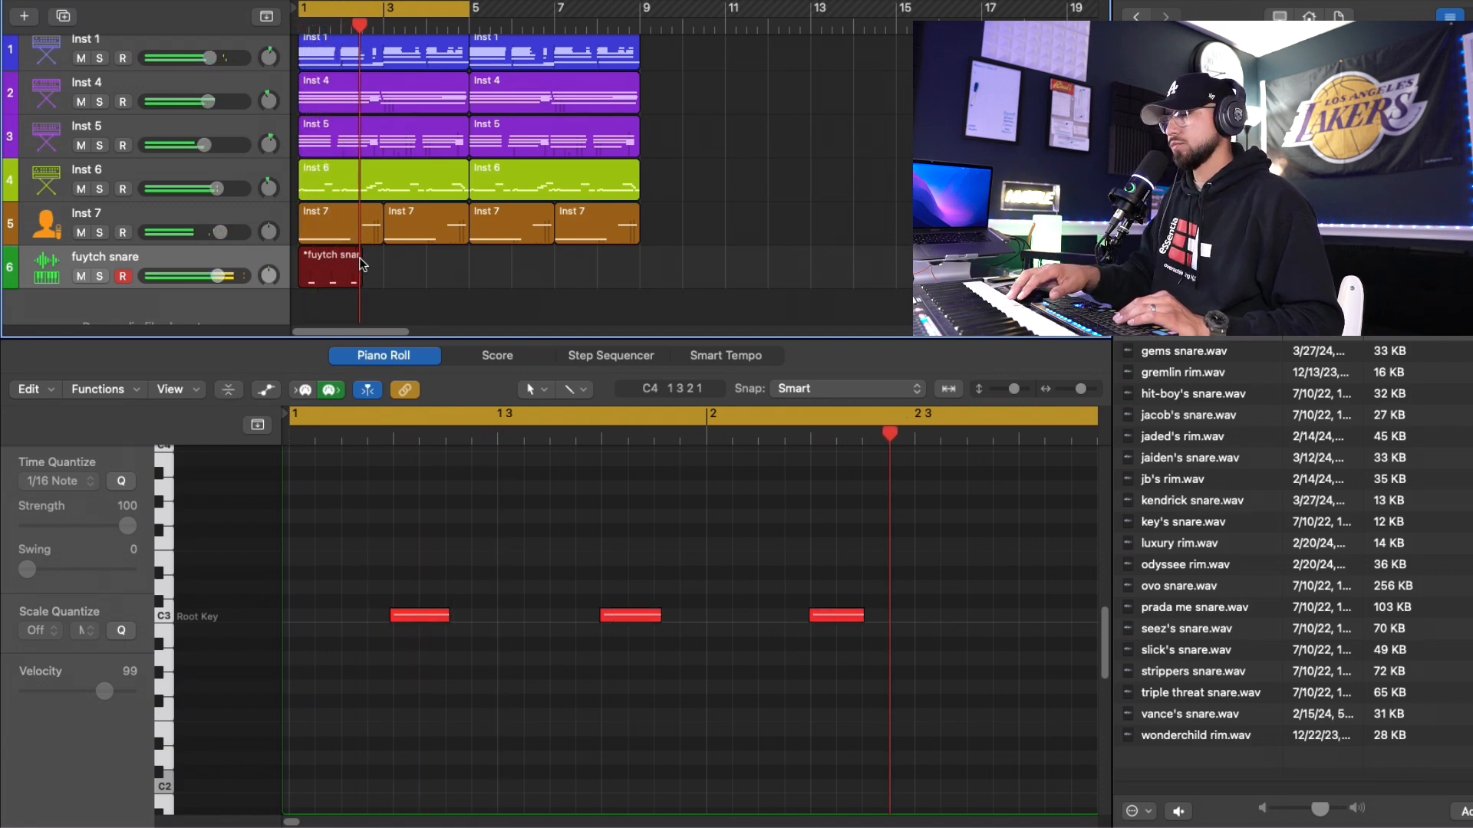
Record a two-bar C3 snare pattern, repeat it through bar 4 and slightly lower the snare track's volume
key("space")
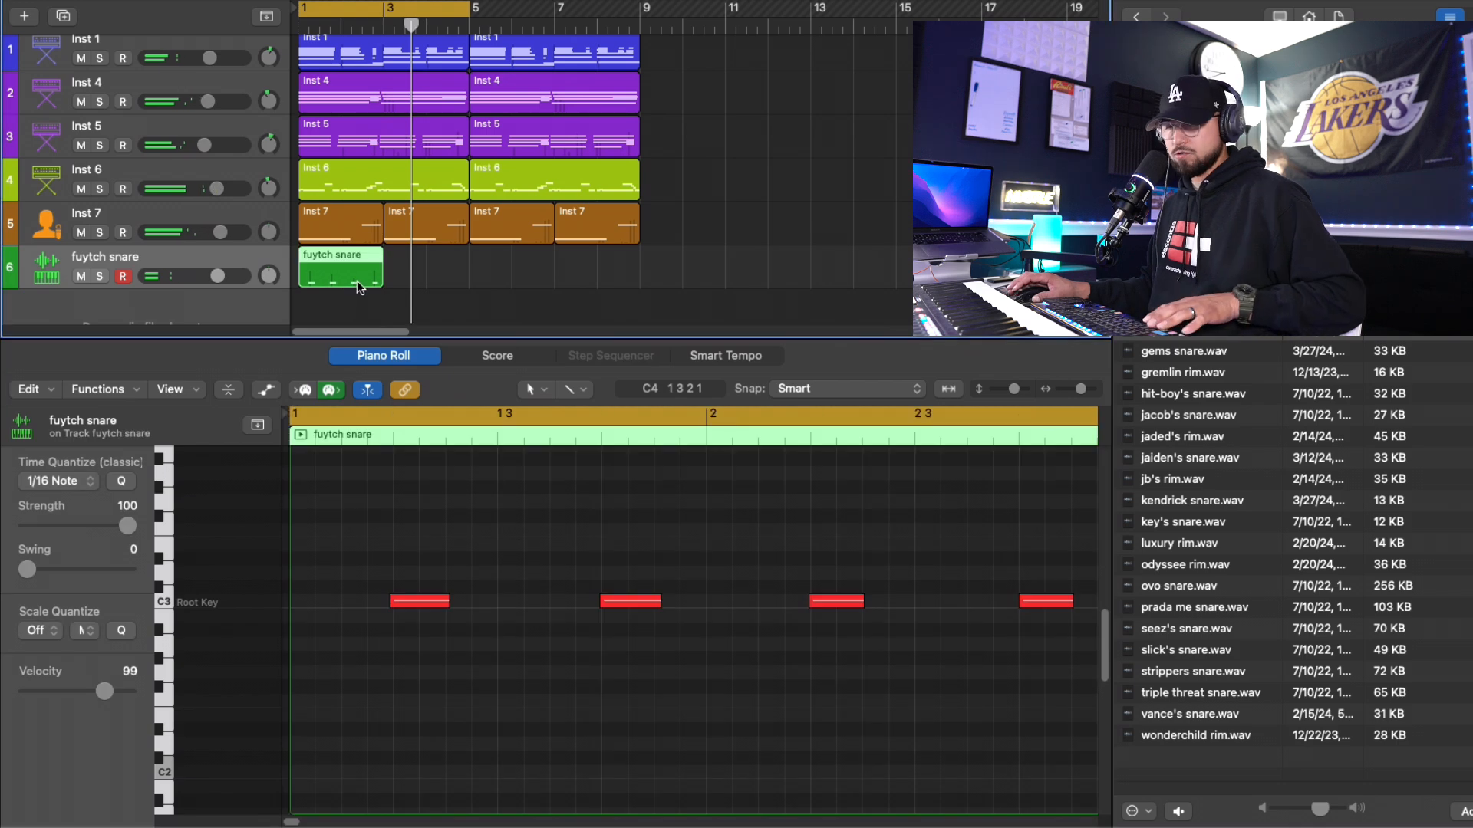
key("super+r")
left_click(489, 310)
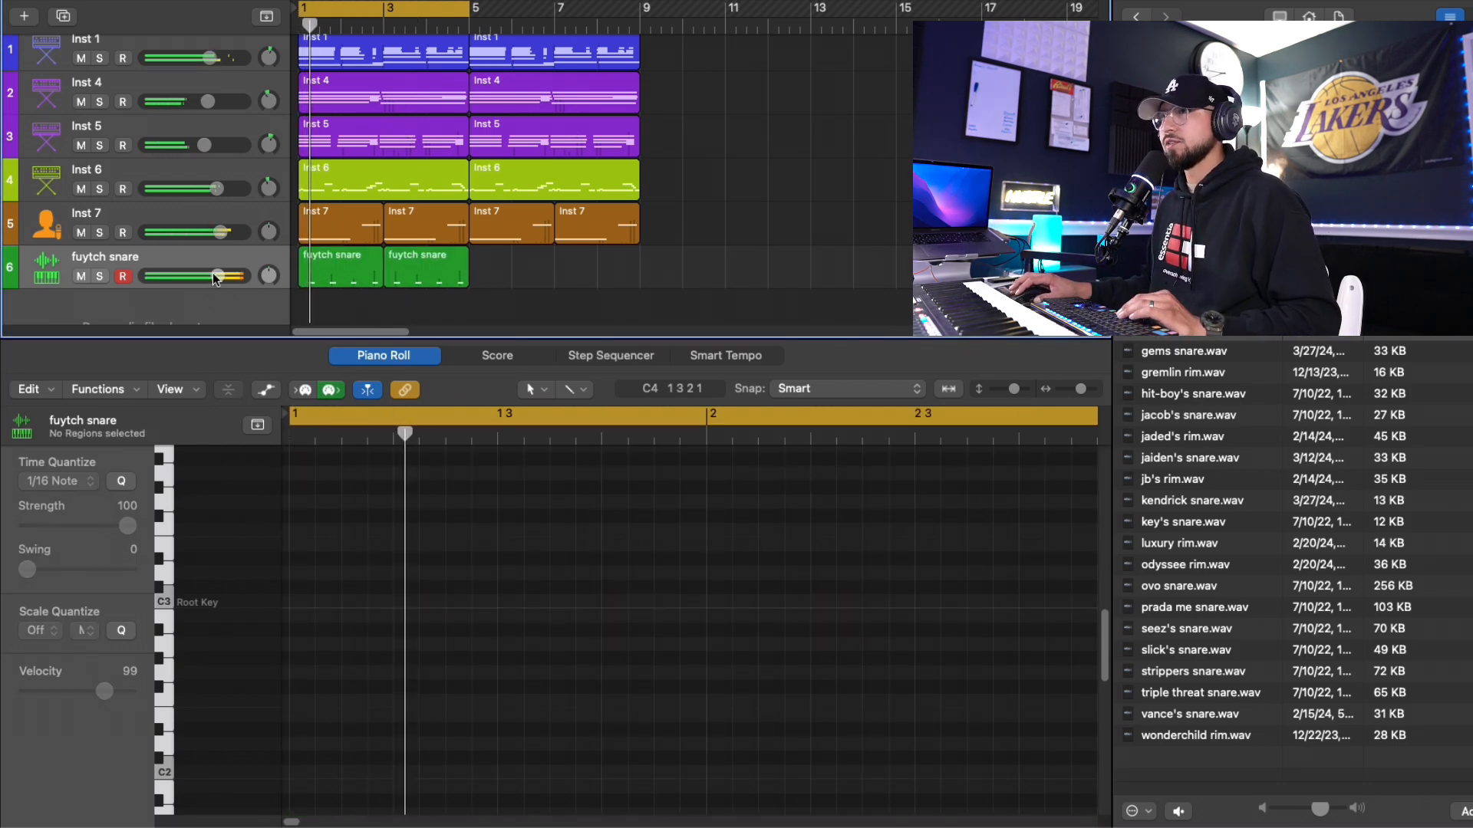
left_click_drag(213, 274, 212, 274)
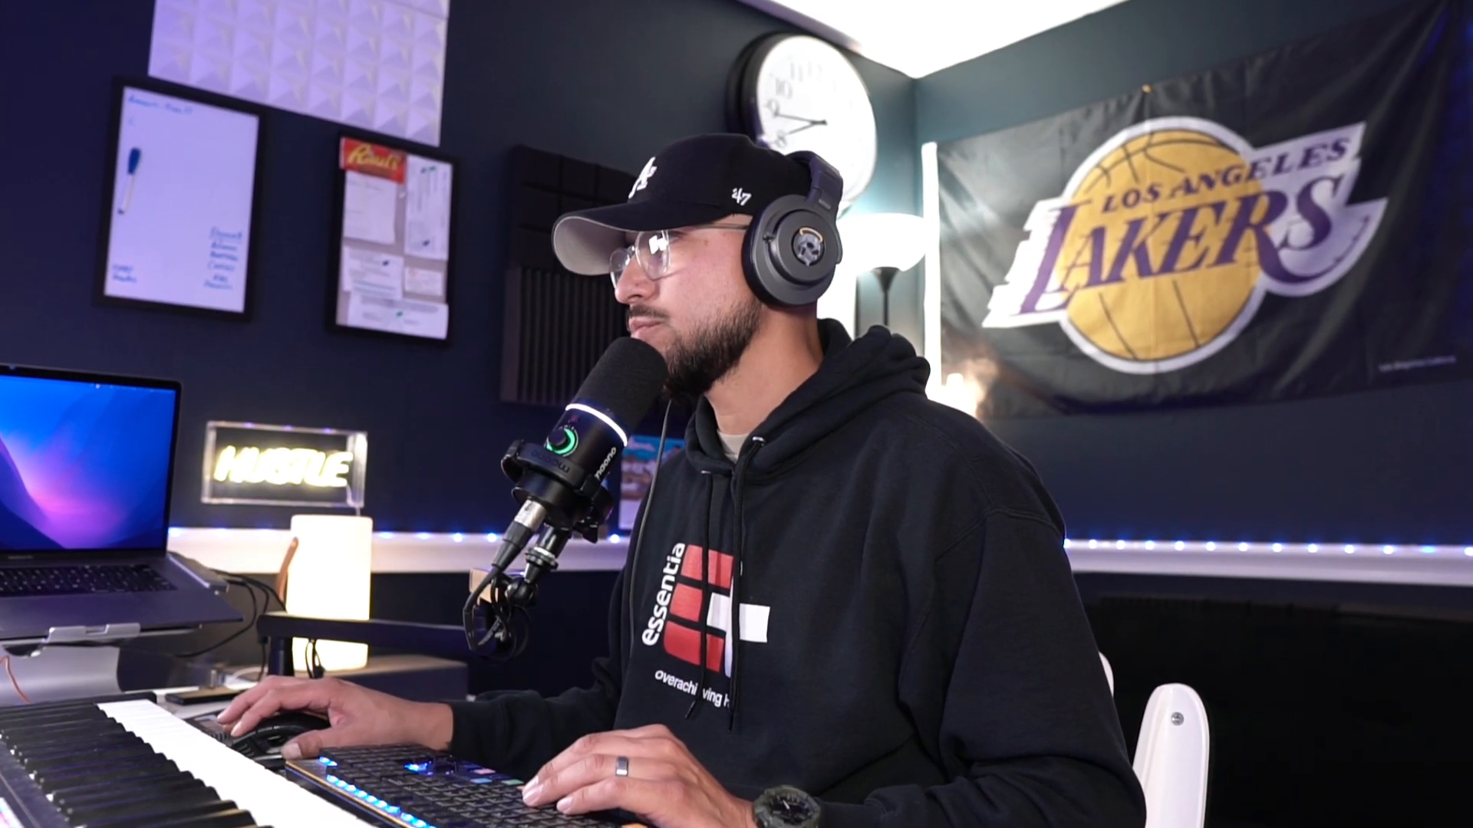
Try a four-bar hi-hat pattern with game 7 hh.wav on a new track and delete the recorded region
left_click(1182, 353)
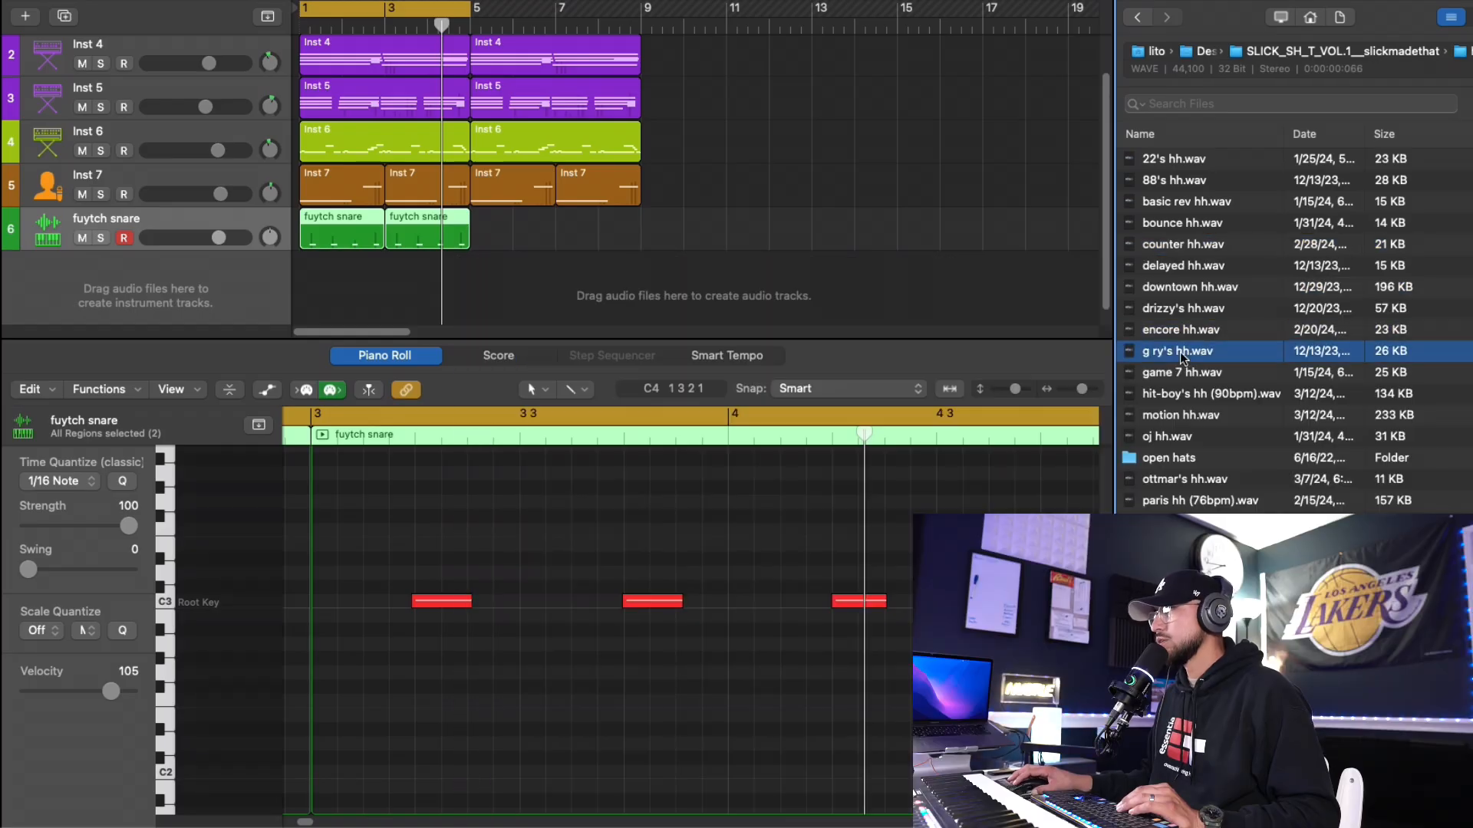
left_click_drag(1182, 372, 129, 179)
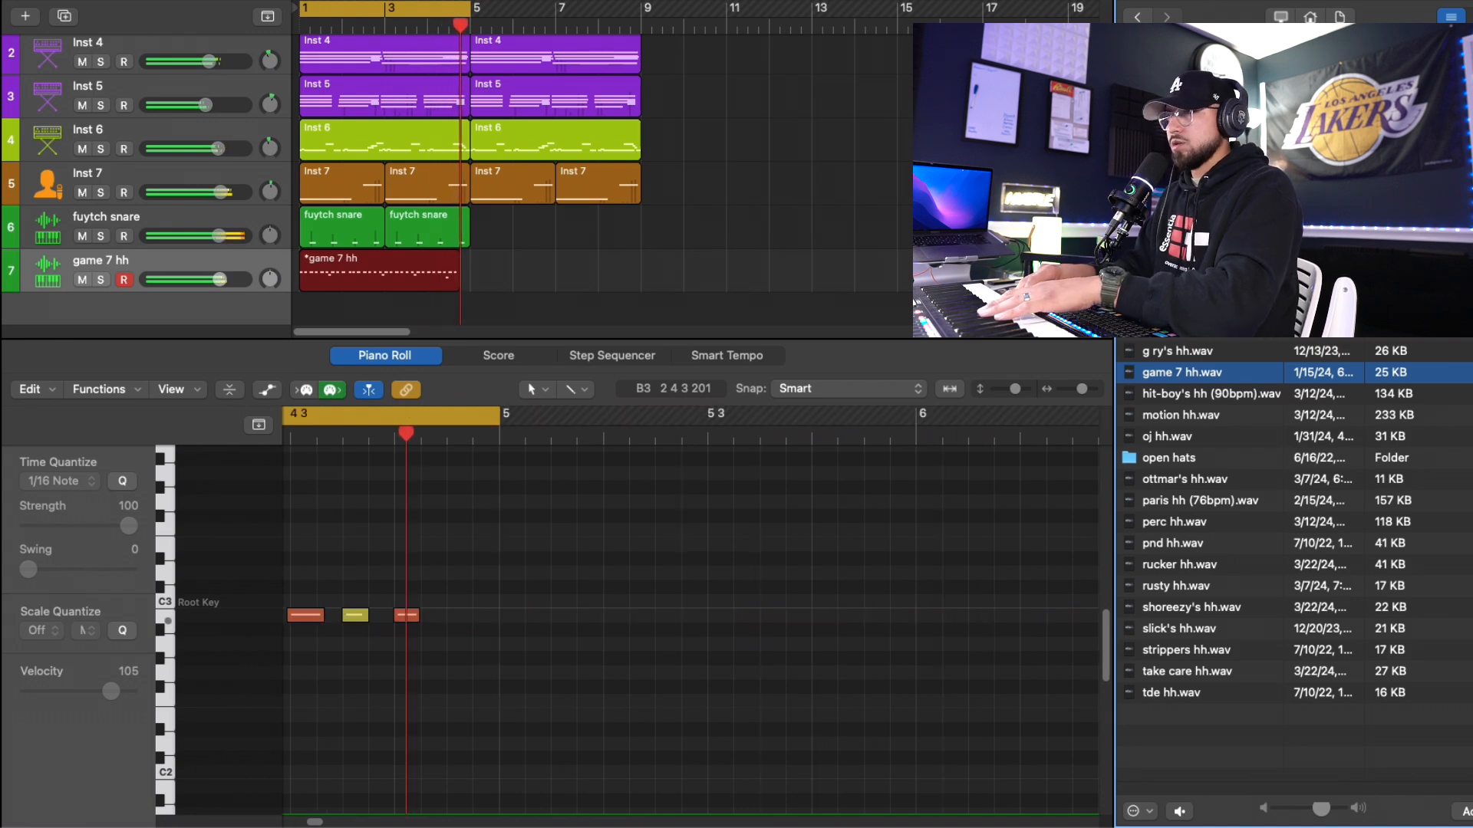
key("space")
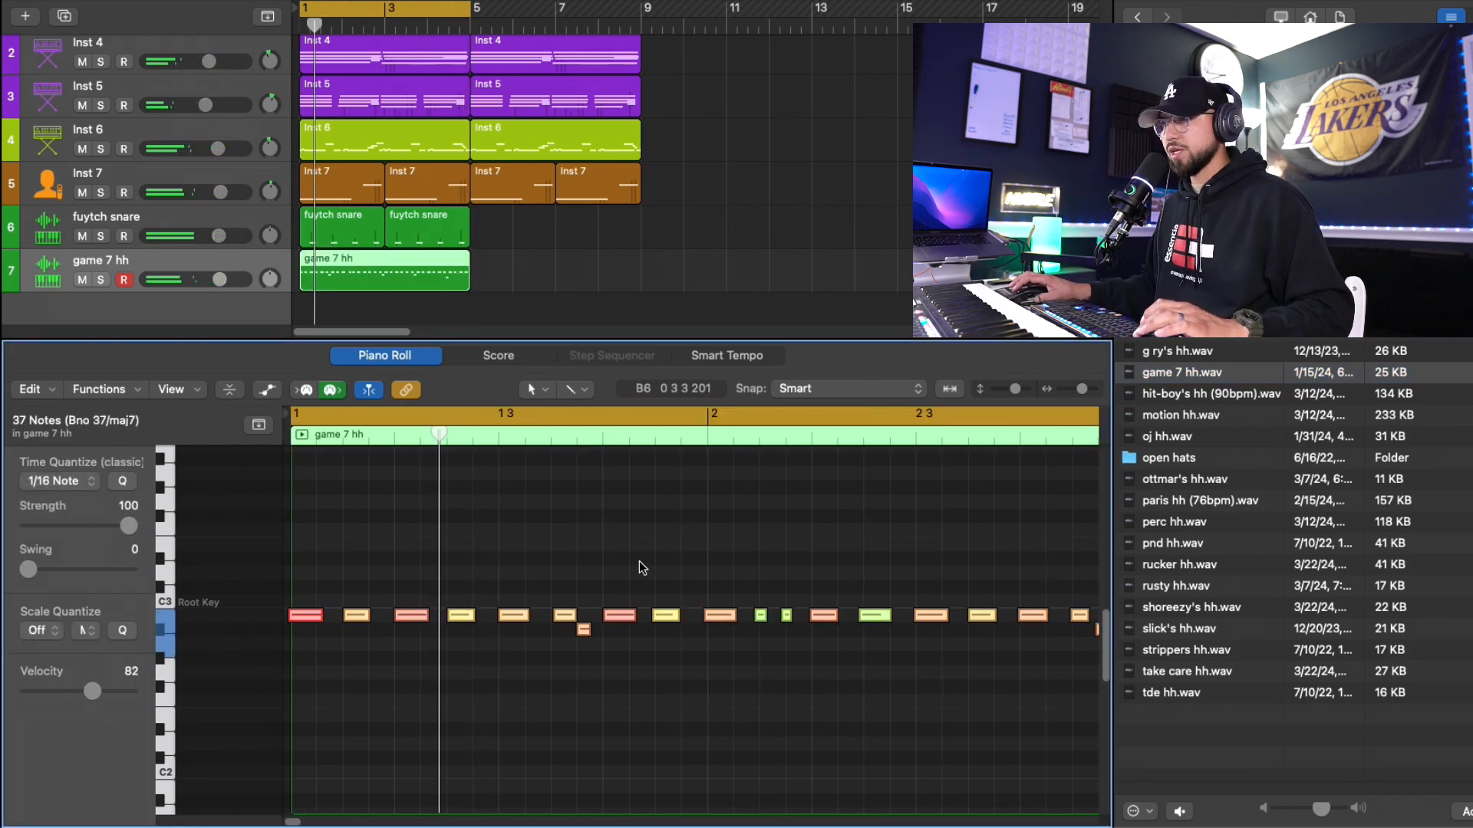
key("space")
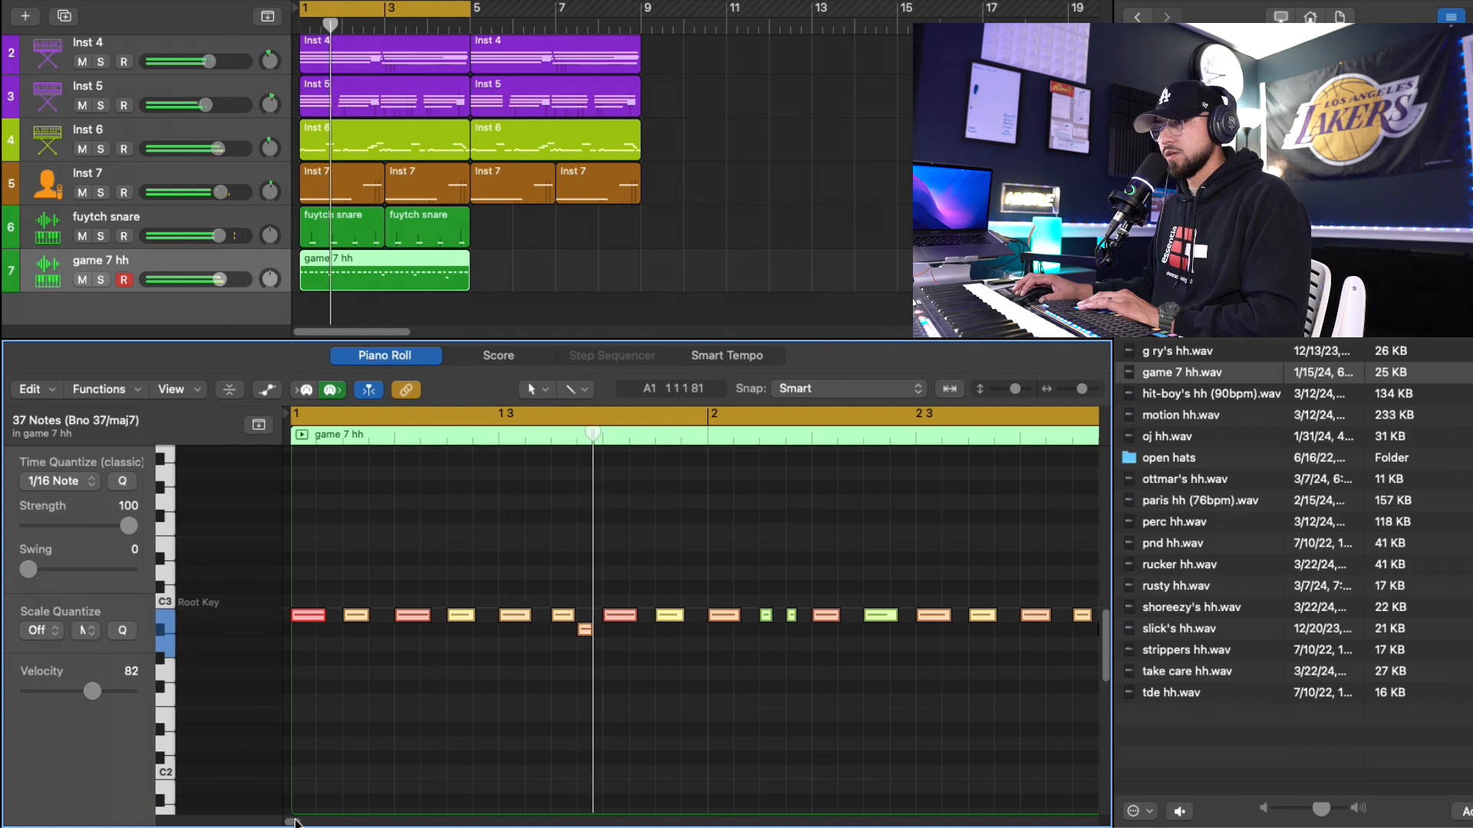
left_click_drag(296, 820, 306, 819)
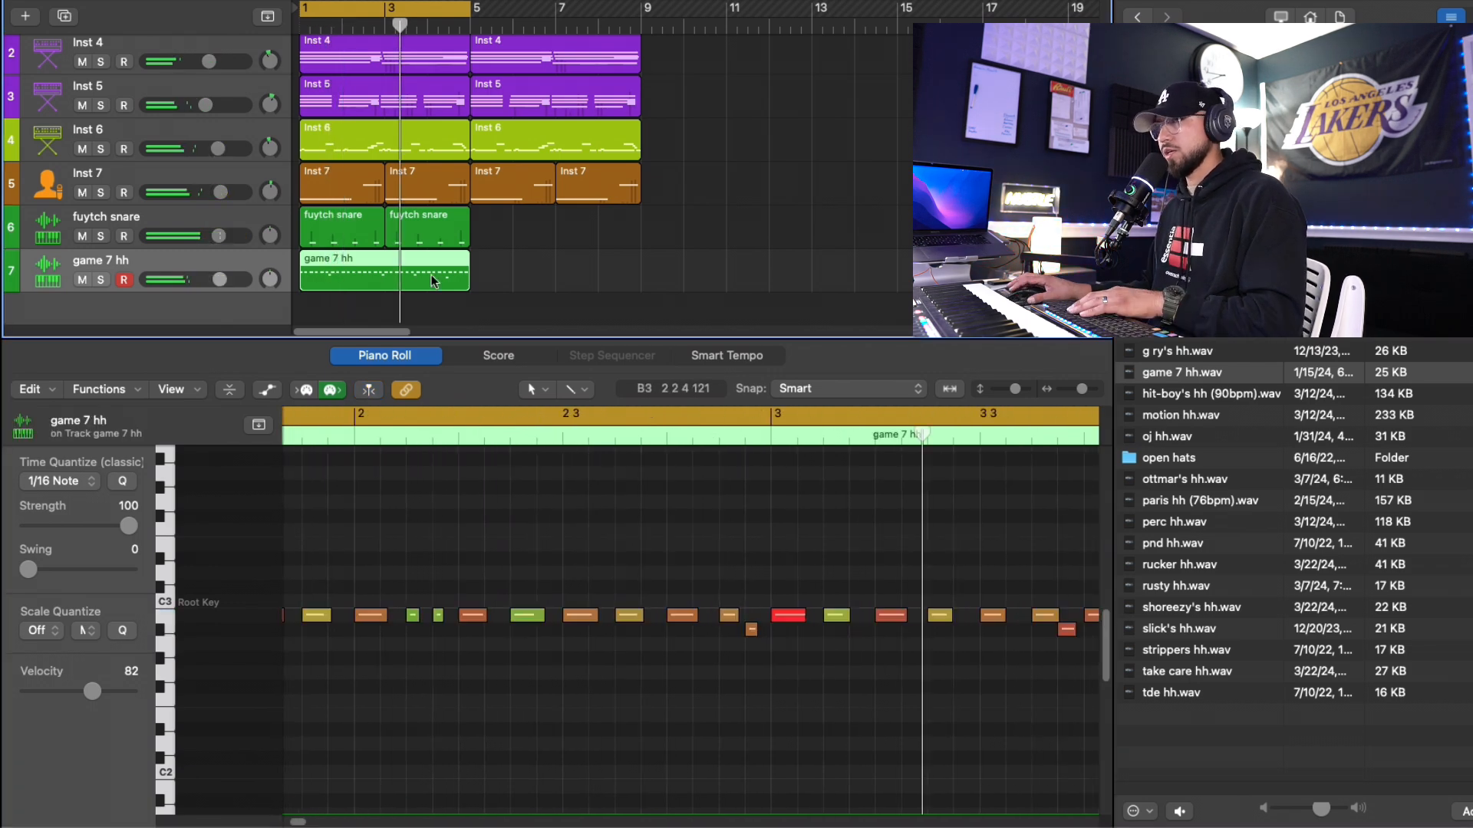
key("Delete")
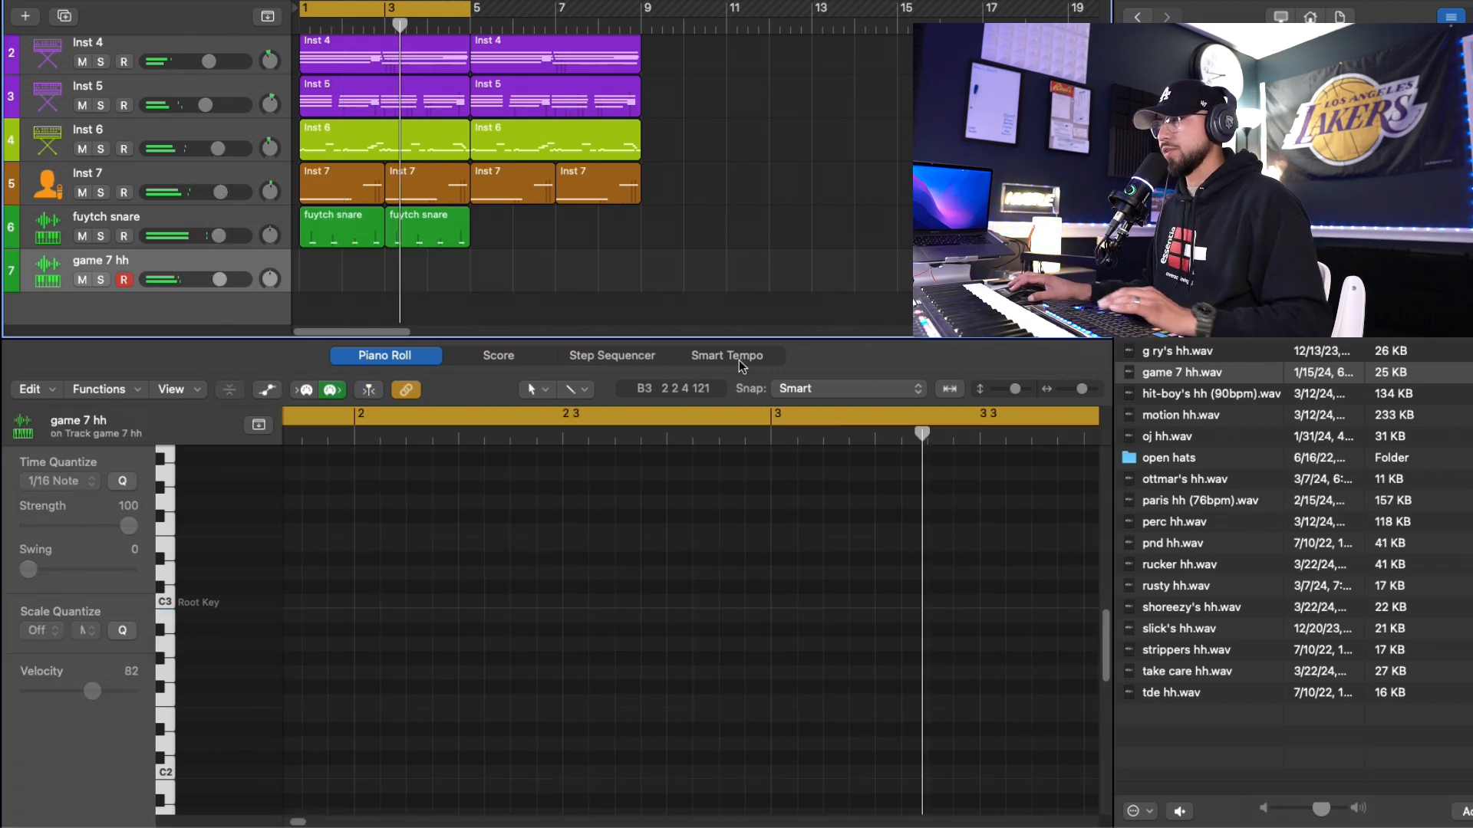
Audition other hi-hats, load motion hh.wav onto track 7 and record a four-bar hi-hat pattern
left_click(1157, 394)
left_click(1166, 416)
left_click(1158, 435)
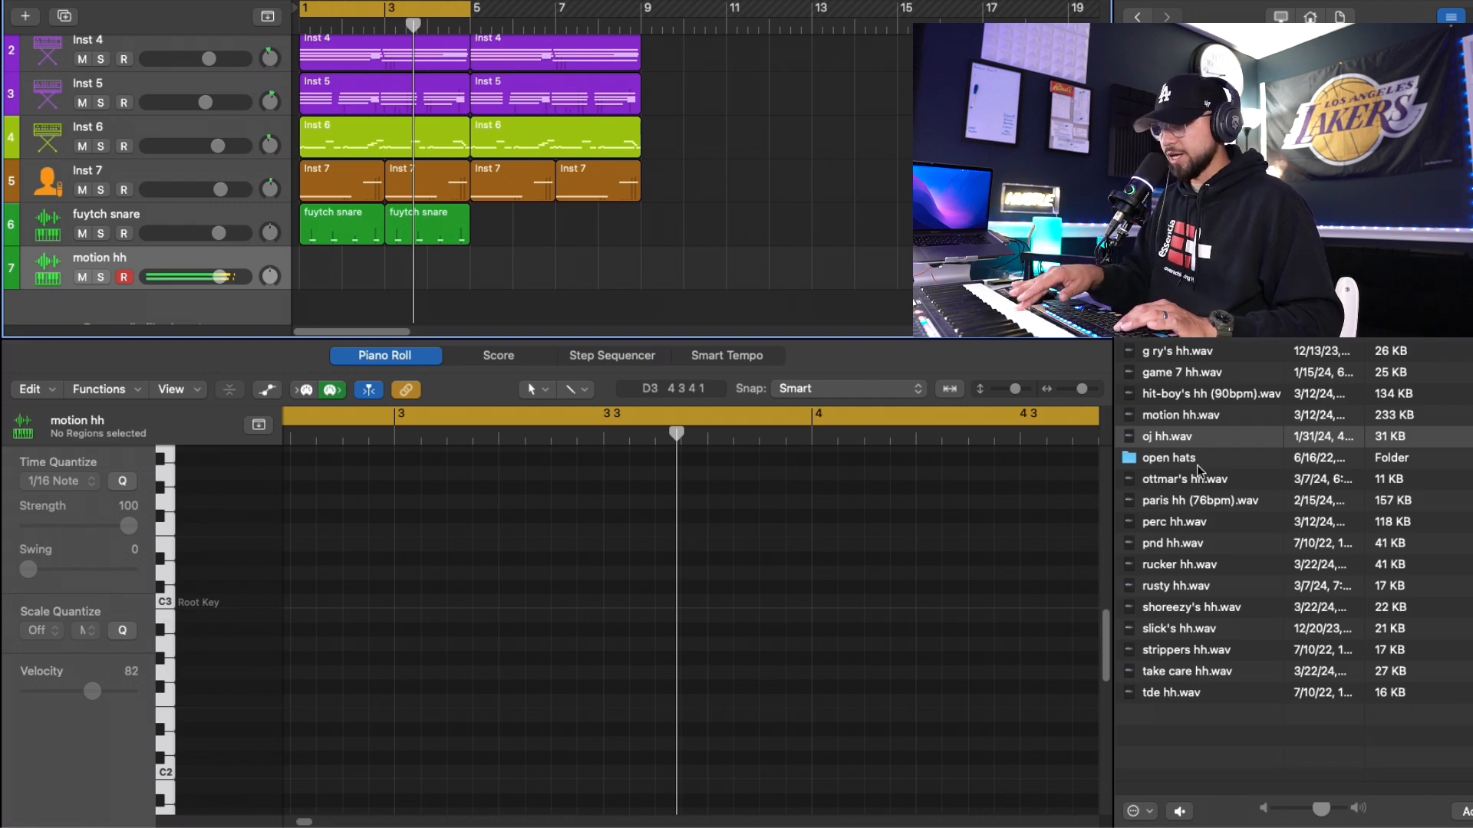
key("r")
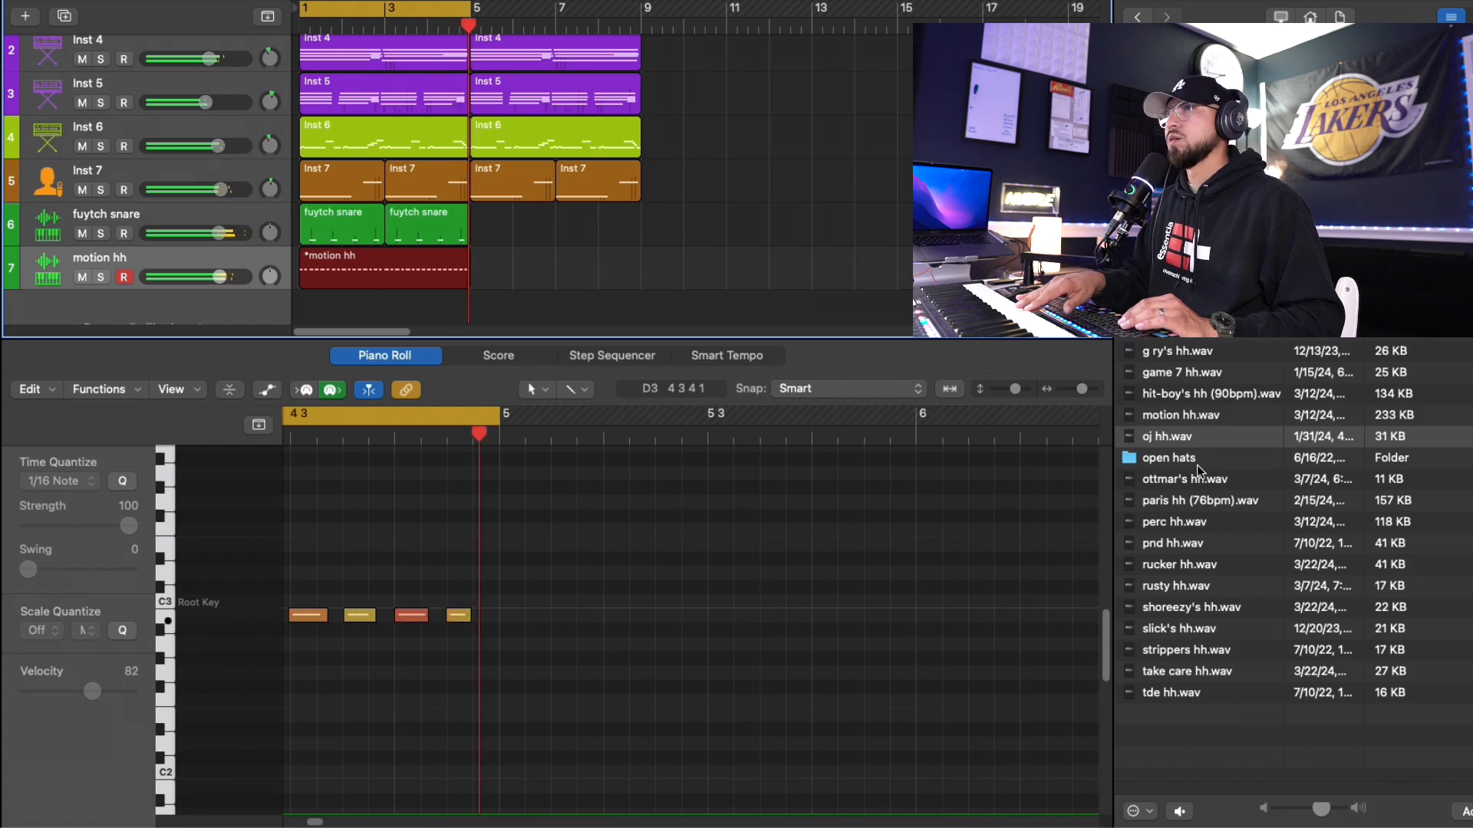
key("space")
Quantize all motion hh notes to 1/16 with a swing of about 19
left_click(734, 735)
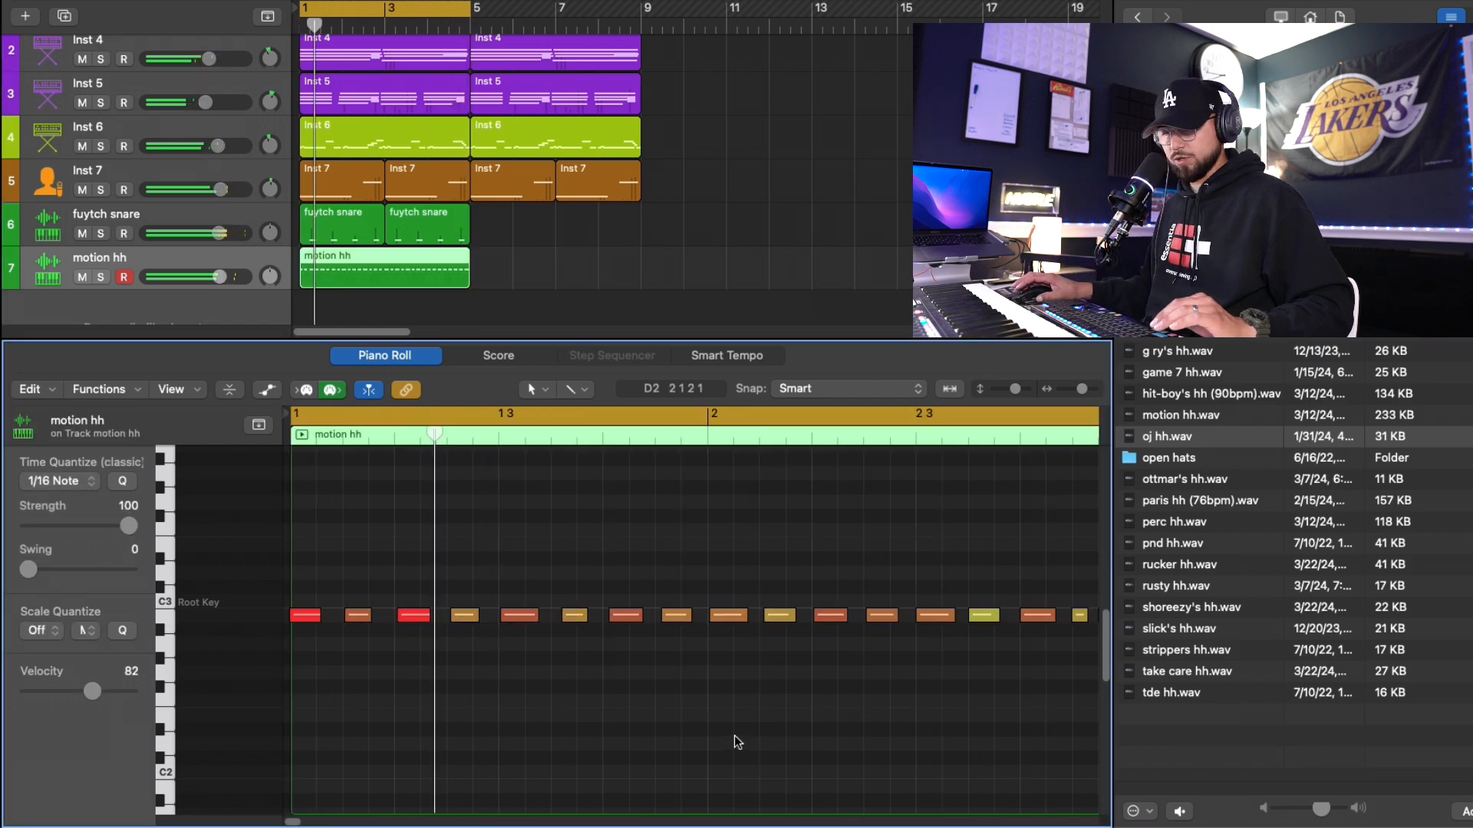
key("super+a")
key("q")
left_click_drag(29, 569, 52, 569)
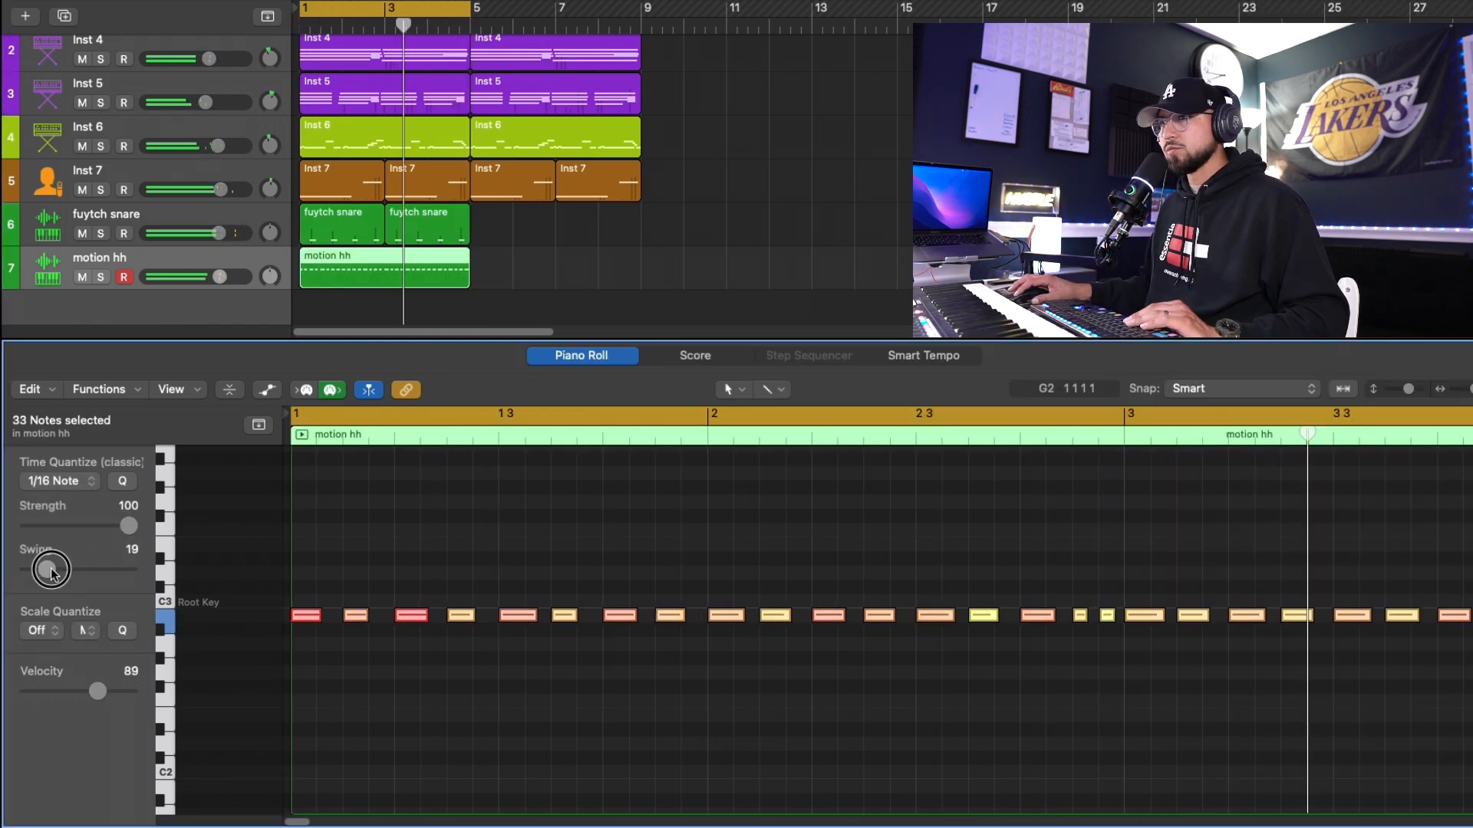
Set the motion hh notes' quantize strength to 46 and swing to 100, and slightly lower the track's volume
left_click_drag(129, 527, 66, 540)
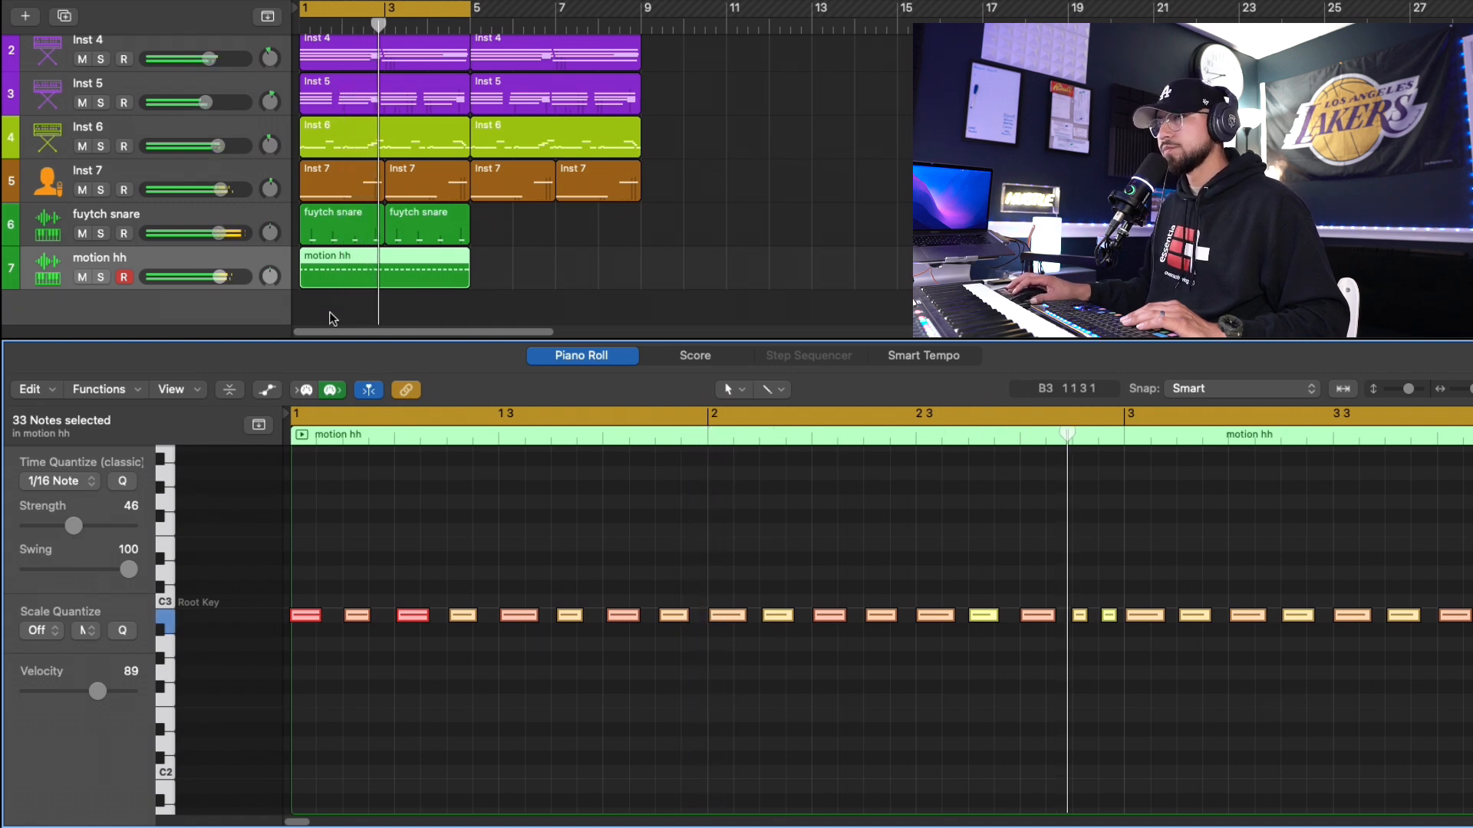
left_click_drag(220, 277, 213, 276)
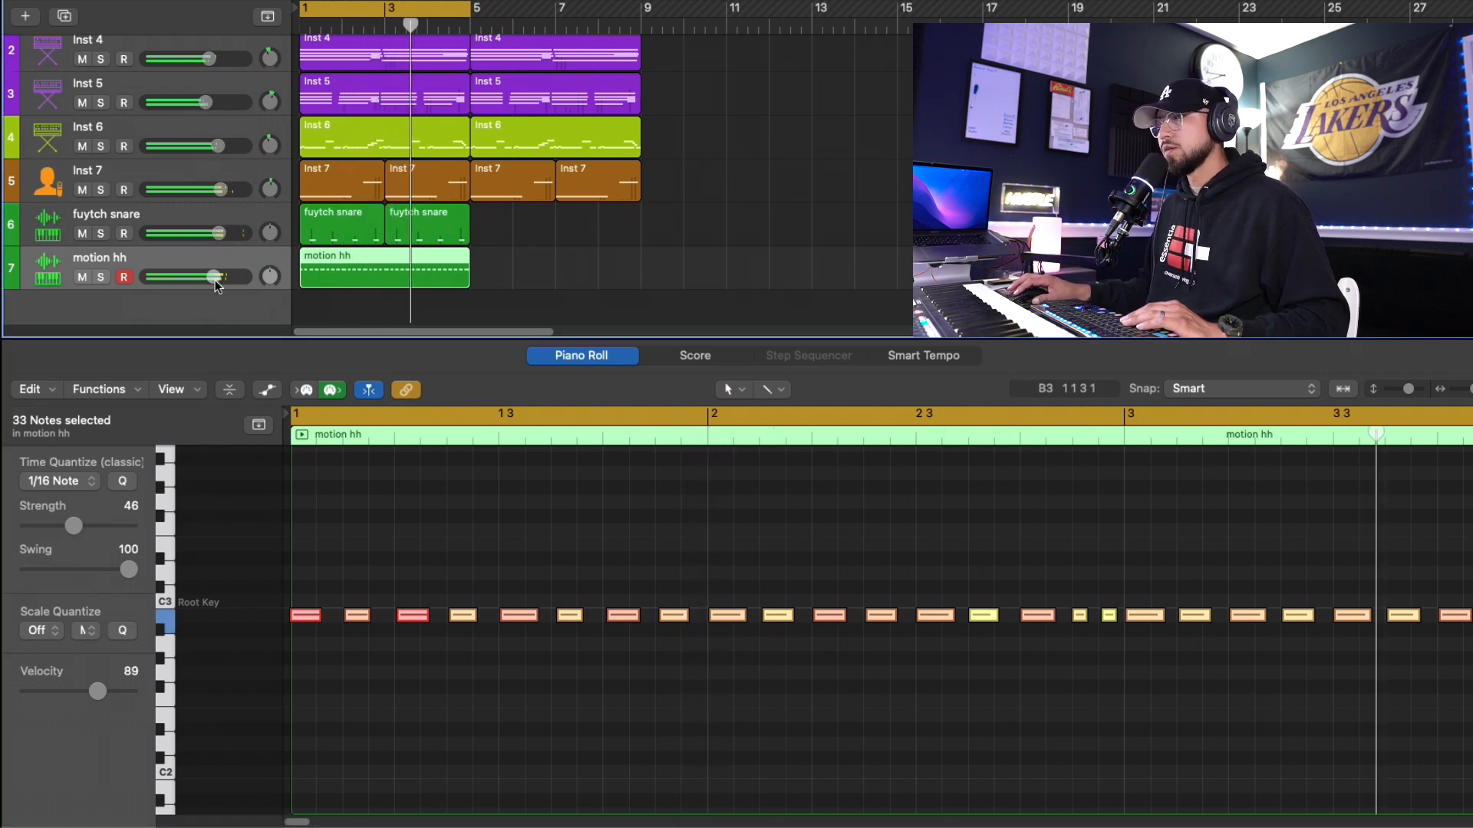
Try pnd hh.wav on track 7 in place of the motion hh sample and listen to the loop
key("f")
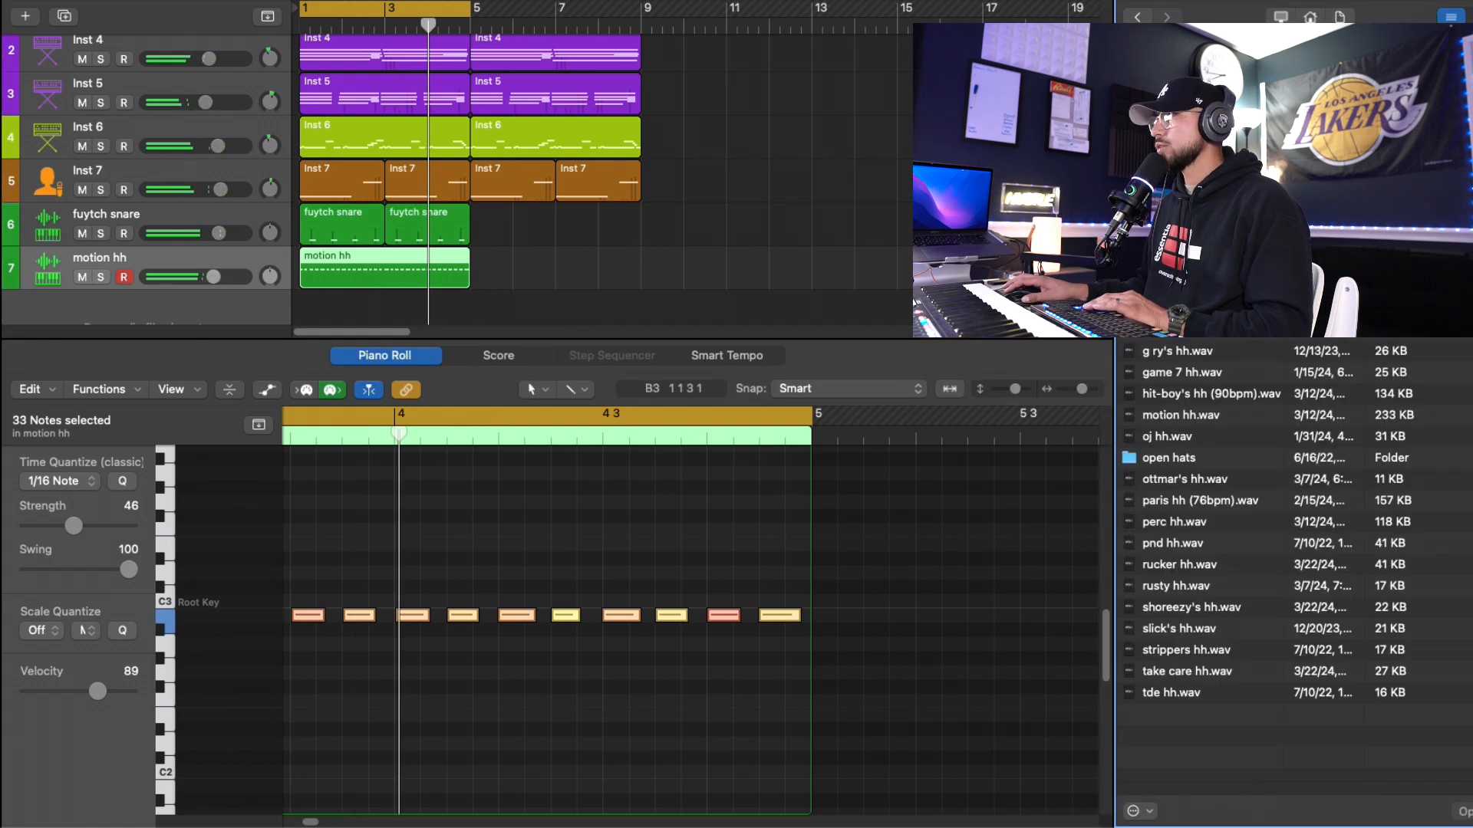
left_click(1181, 522)
left_click(1174, 543)
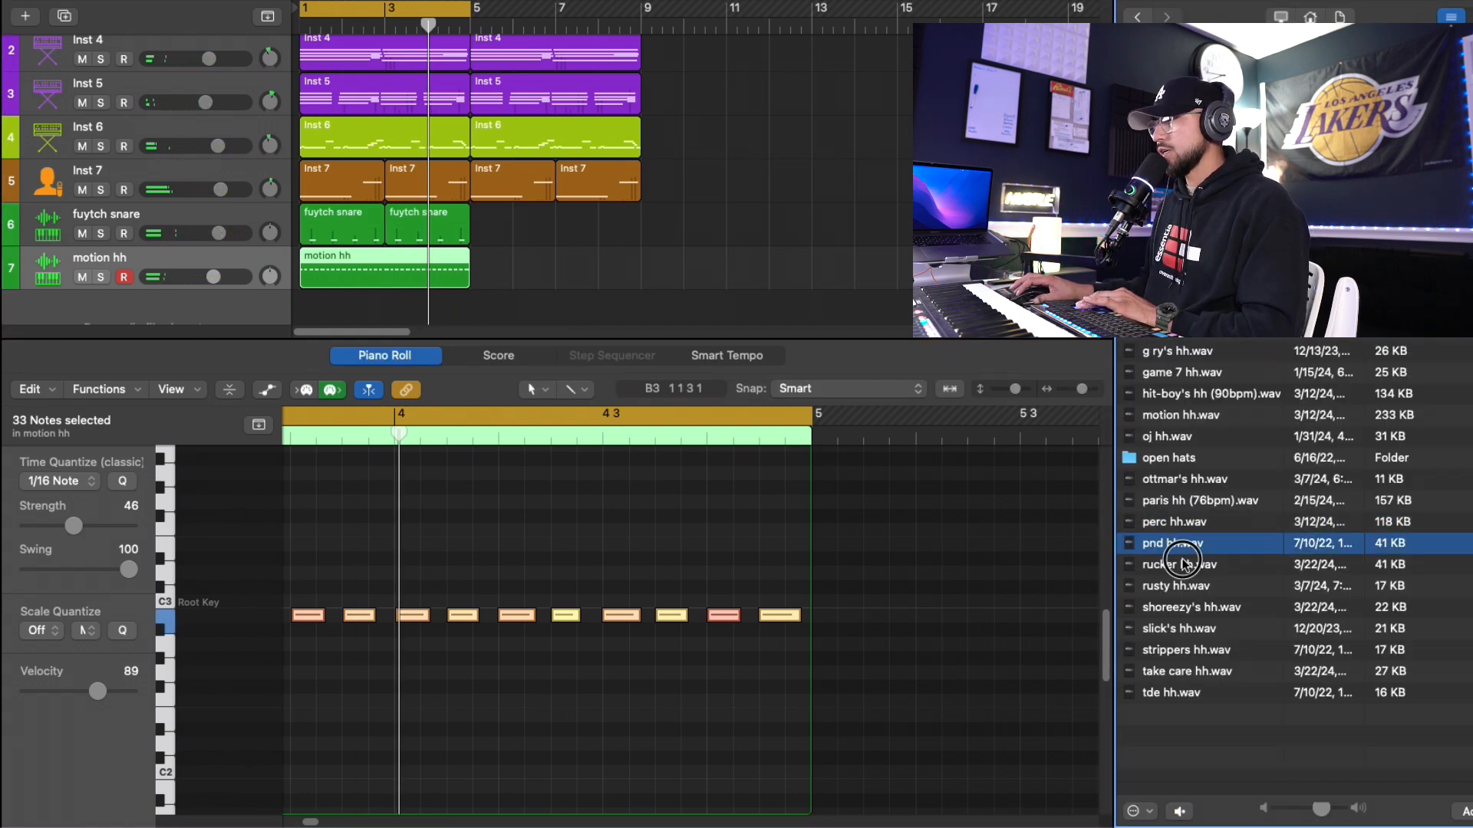
left_click_drag(1174, 543, 99, 281)
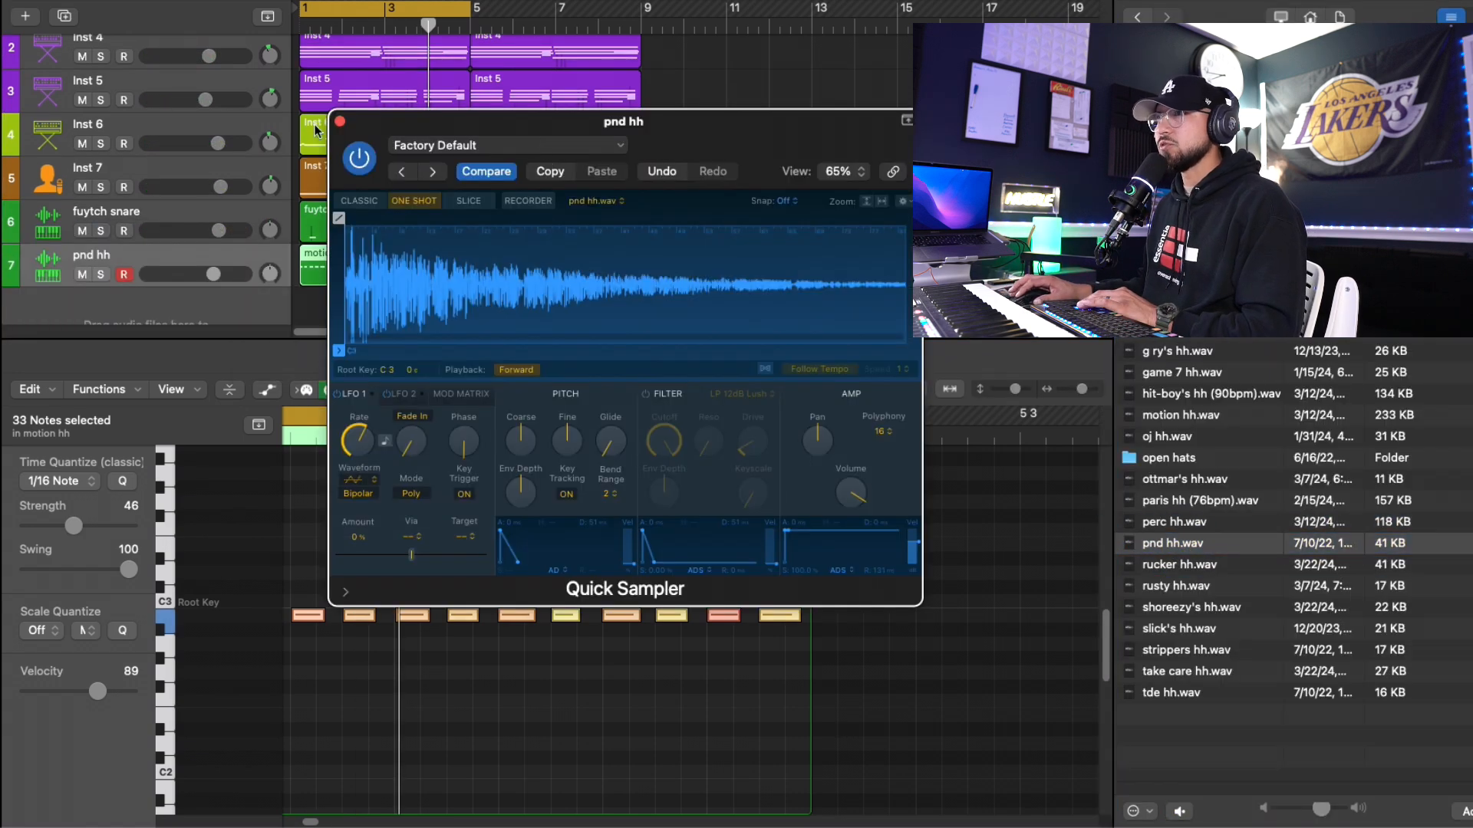
left_click(341, 125)
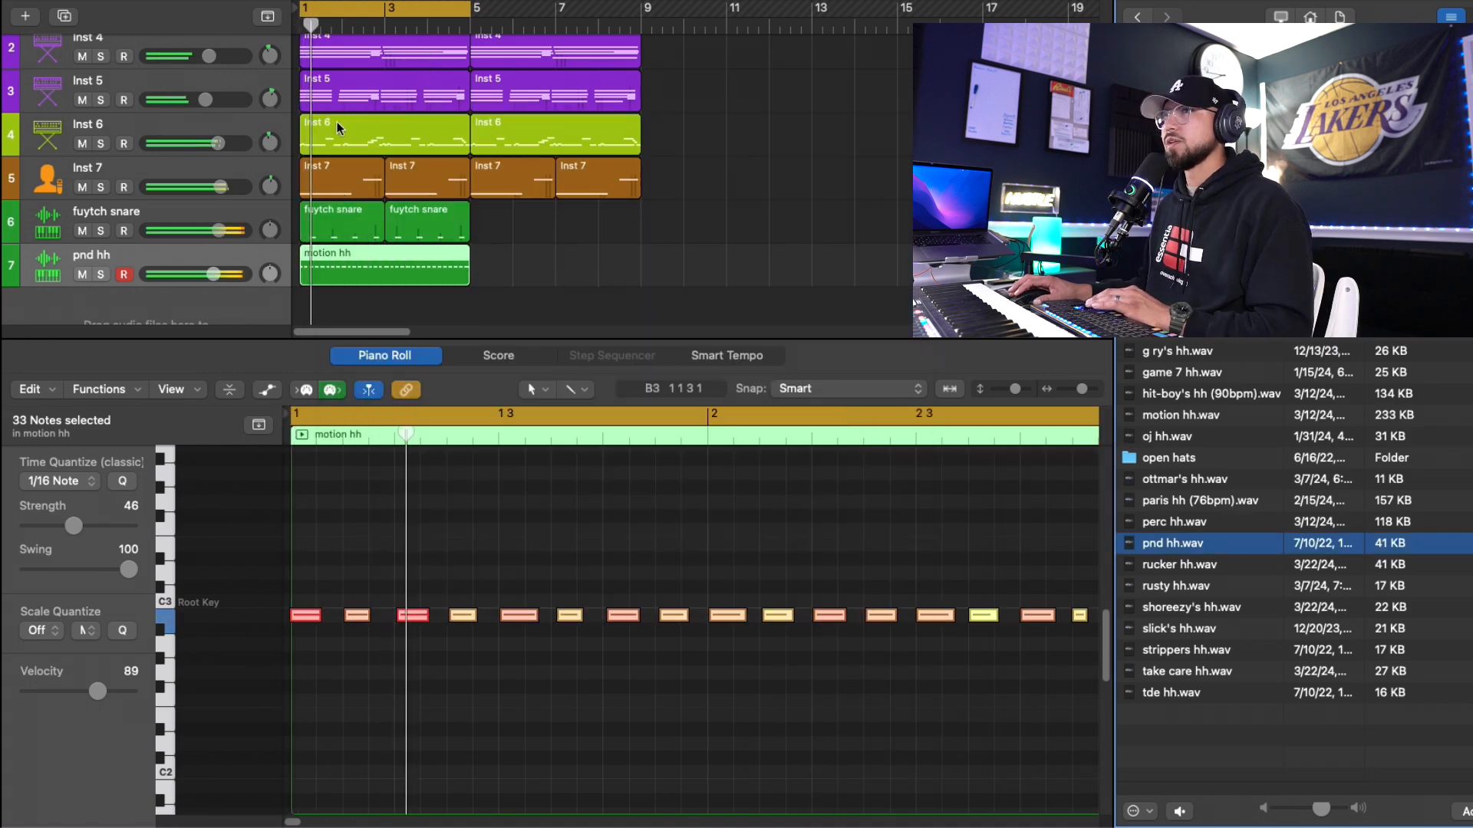
mouse_move(211, 281)
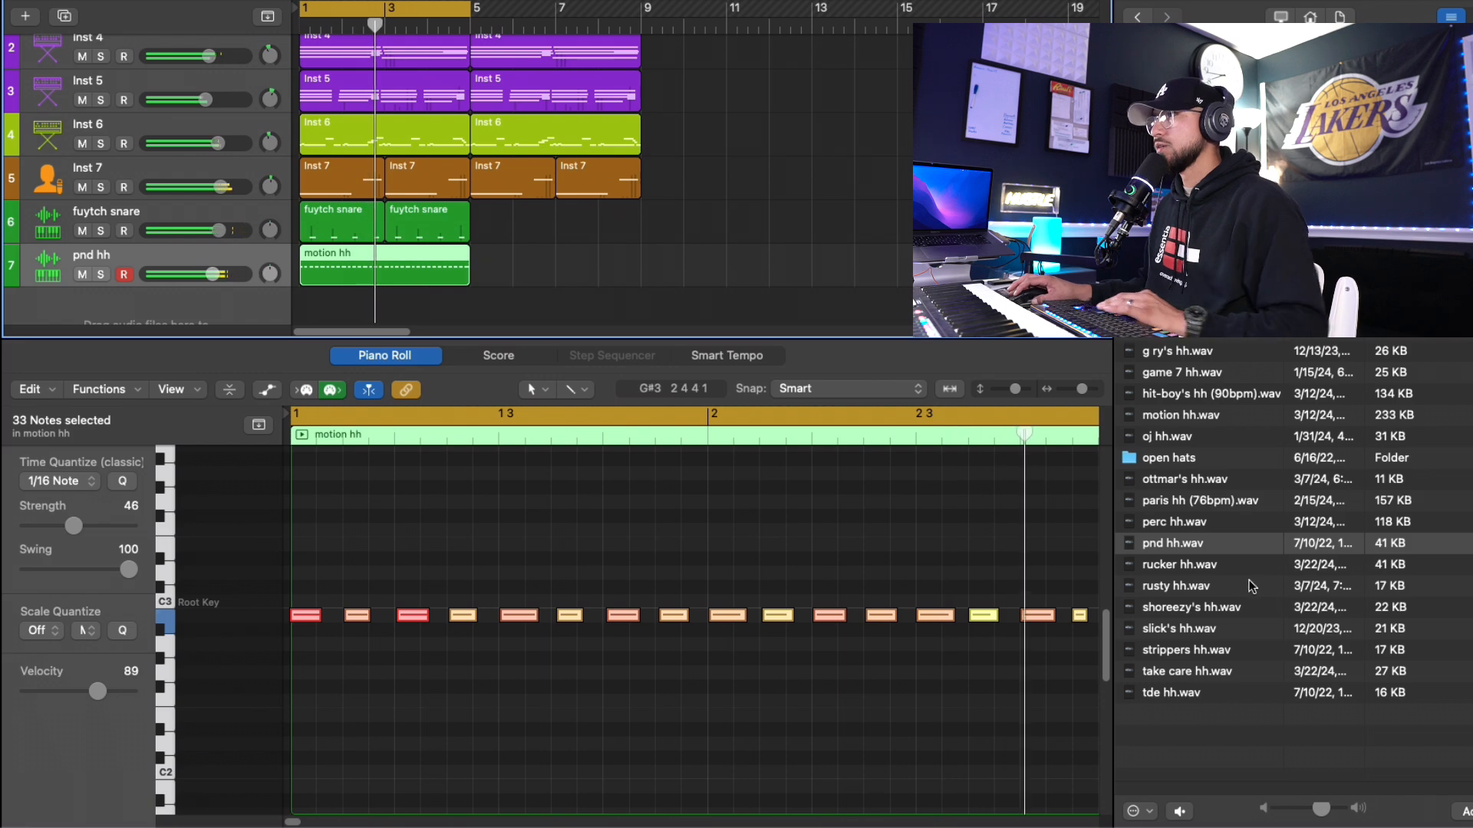
Load game 7 hh.wav onto track 7, set all its hi-hat notes' quantize strength to 58 and play the loop
left_click(1178, 395)
left_click_drag(1177, 376, 154, 257)
left_click(339, 271)
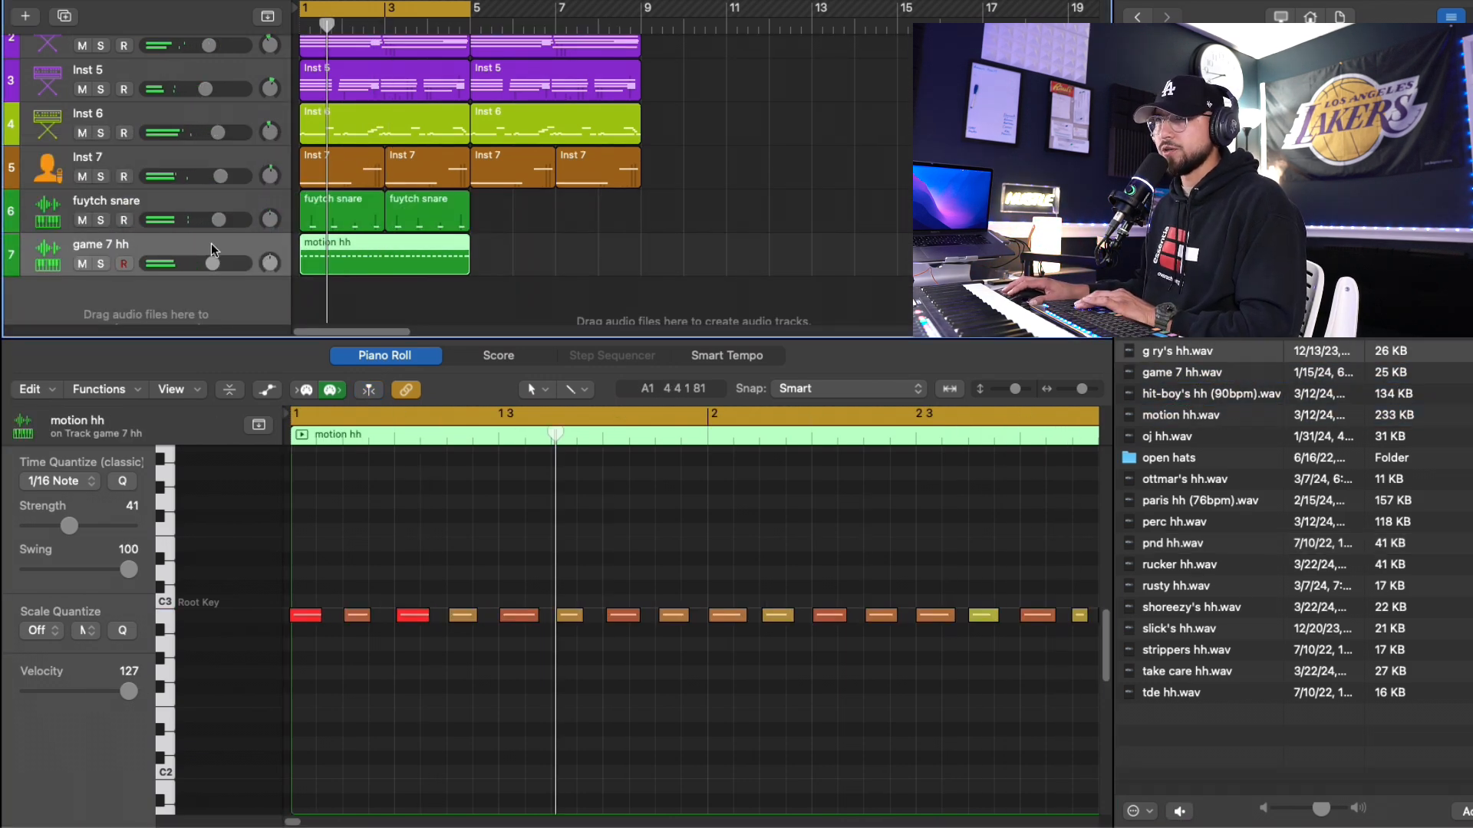
left_click(464, 667)
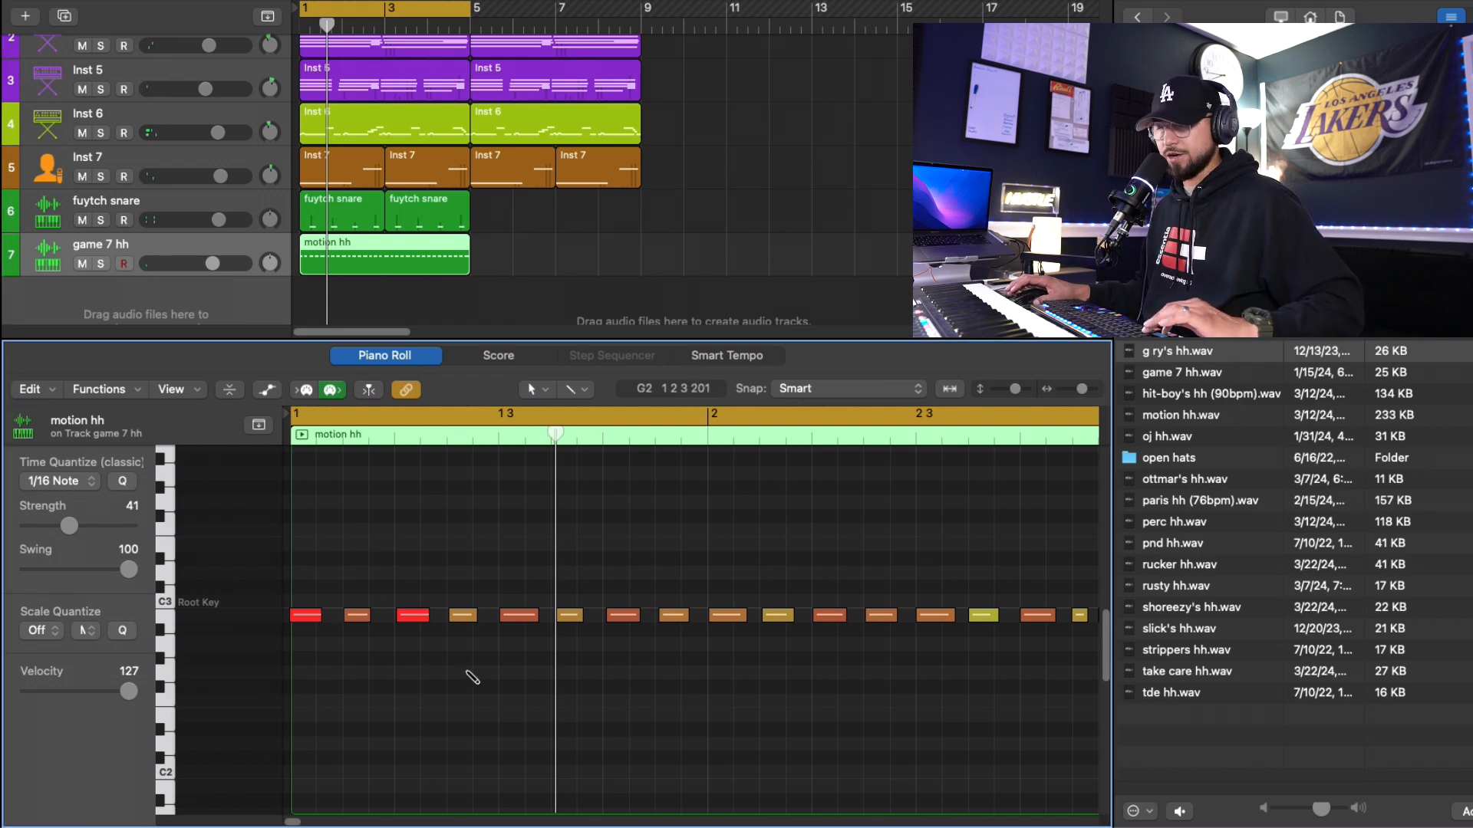
key("super+a")
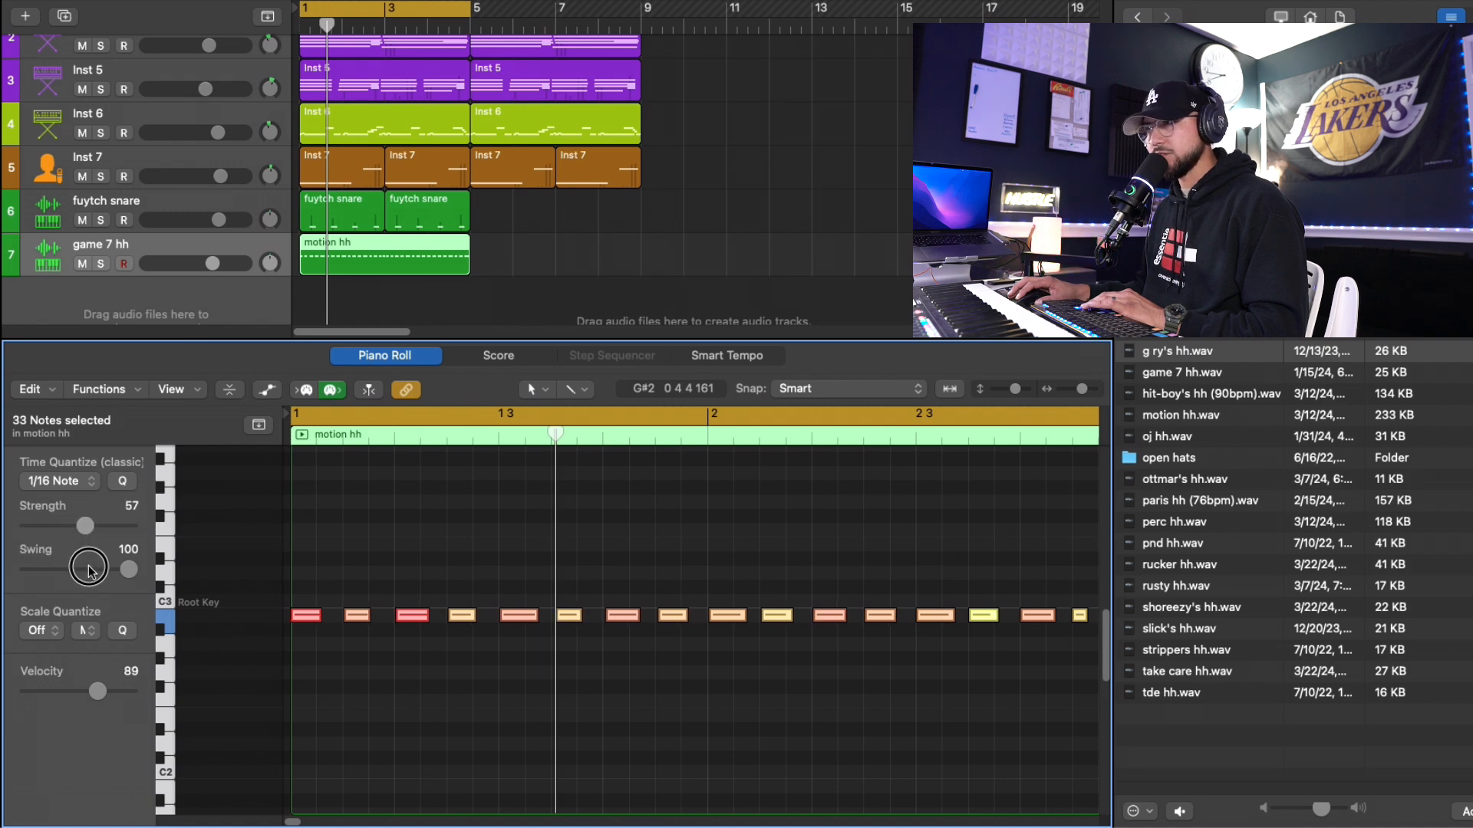
key("space")
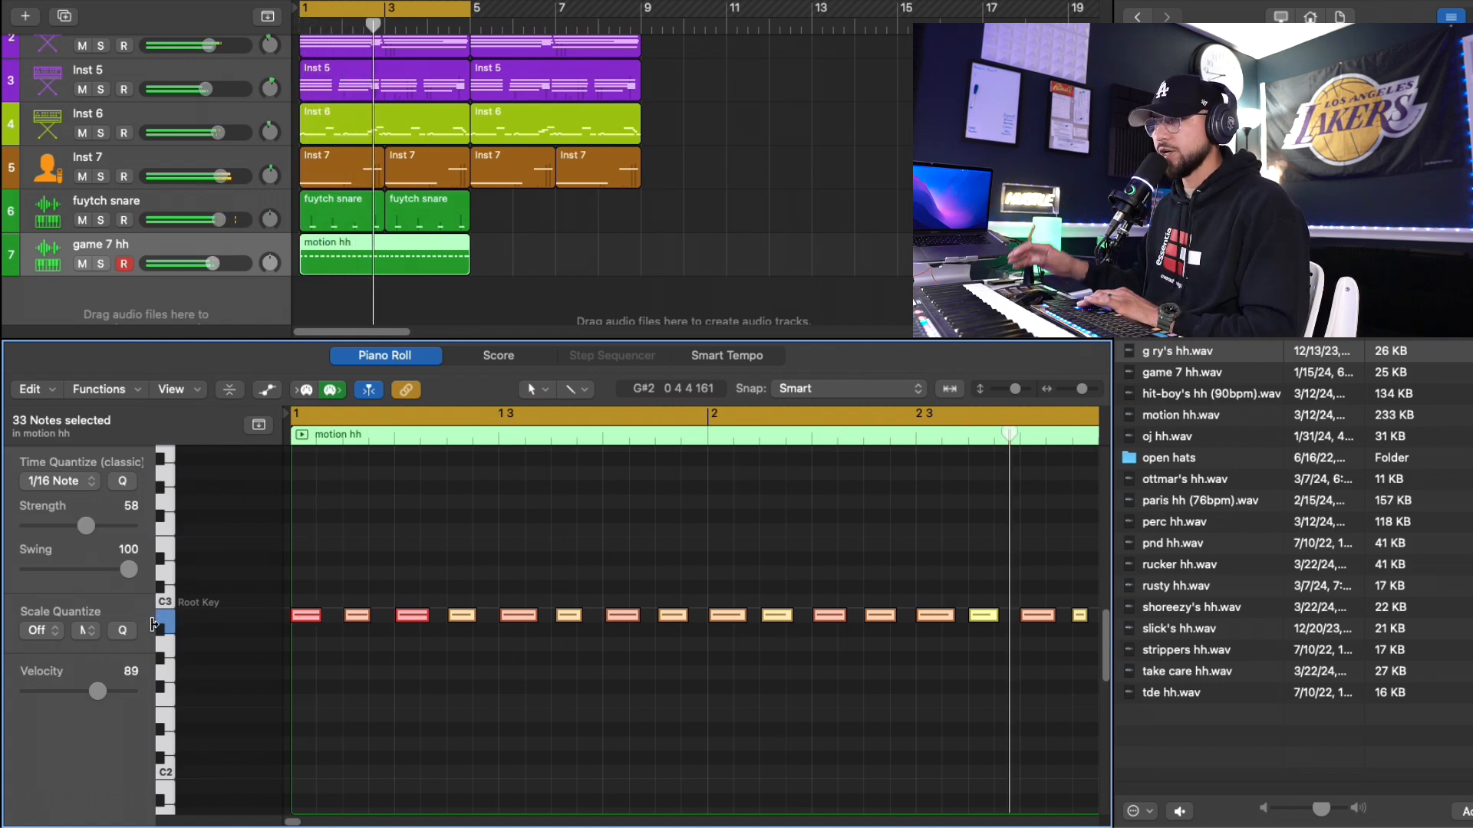
Try 88's hh and pnd hh.wav as alternative samples for the hi-hat track and listen to the loop
left_click(373, 631)
left_click_drag(372, 615, 373, 644)
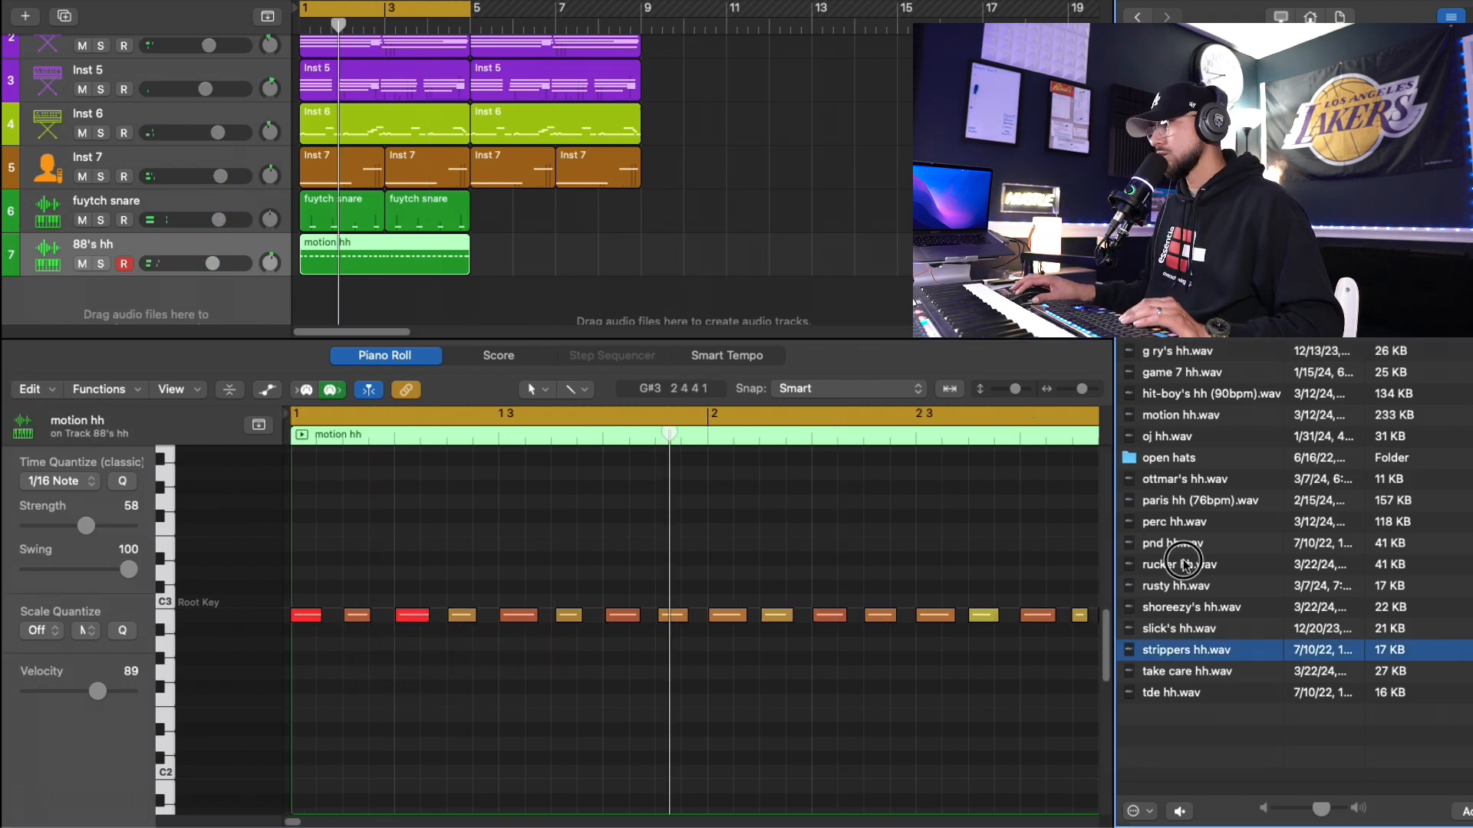
left_click(1185, 563)
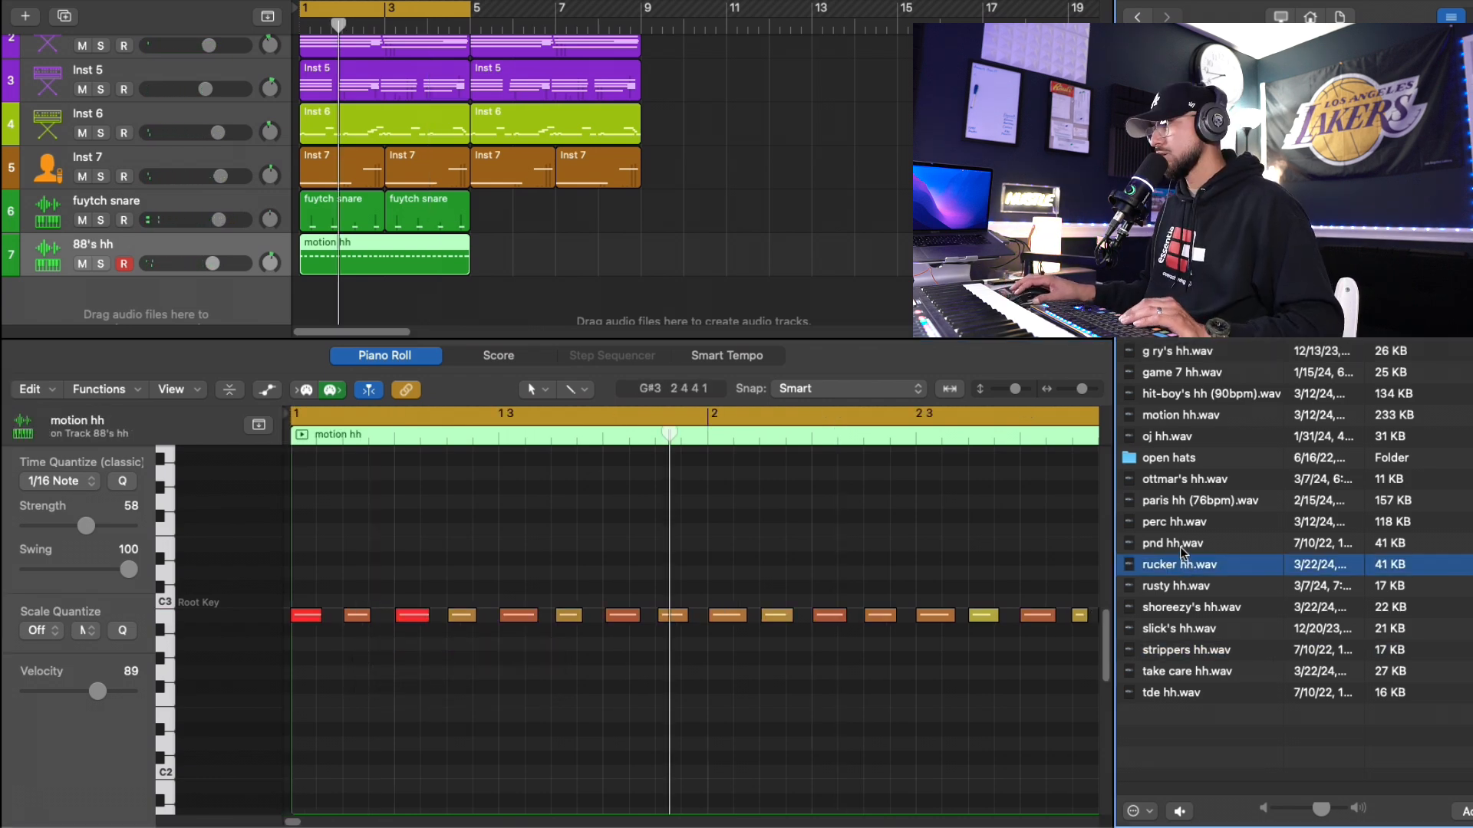
left_click(1183, 543)
left_click_drag(1184, 544, 216, 297)
key("space")
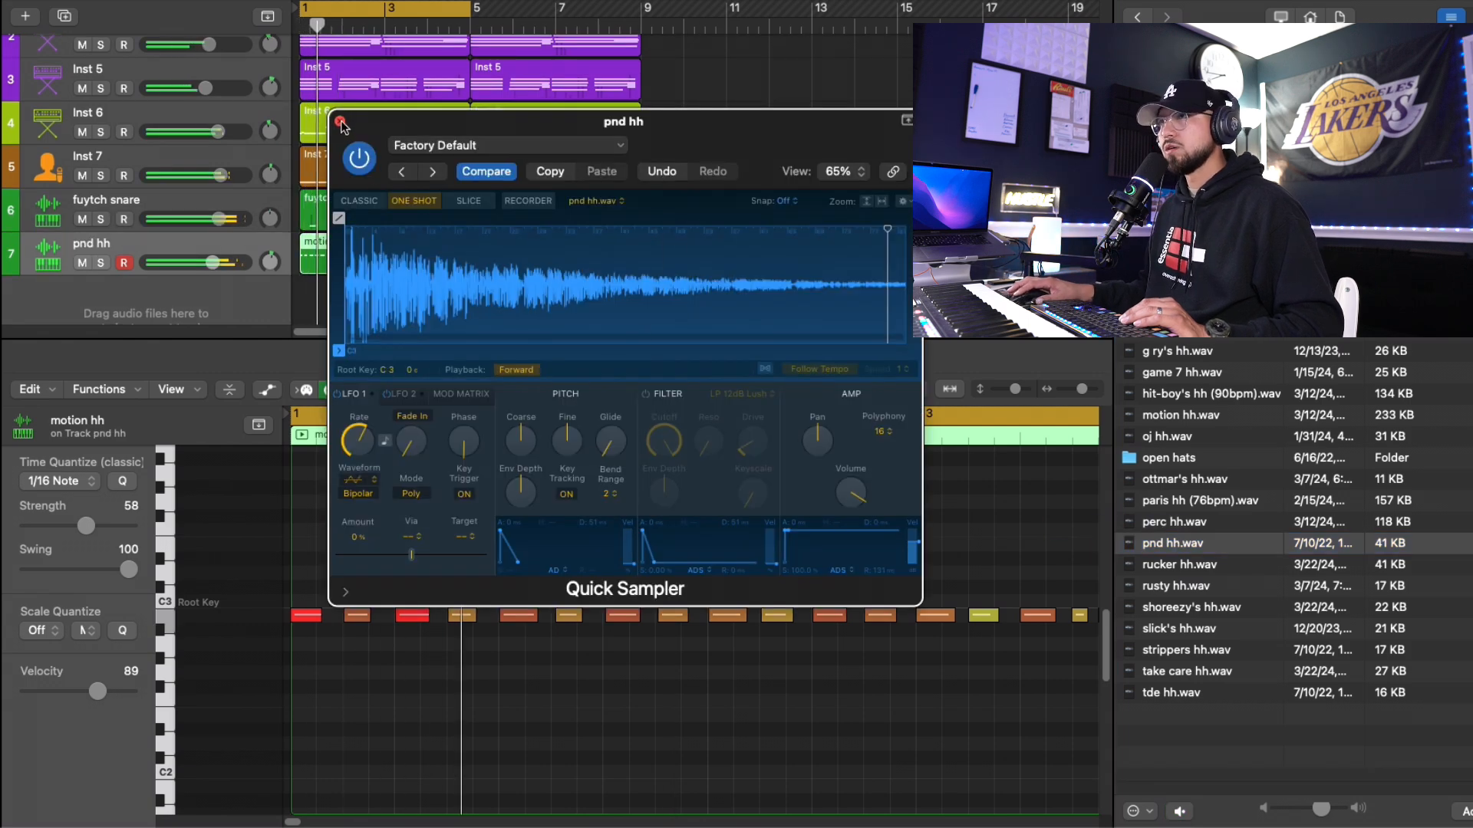
left_click(340, 122)
Load game 7 hh.wav onto track 7 in place of pnd hh and fine-tune the snare volume to +0.2 dB
left_click(1186, 393)
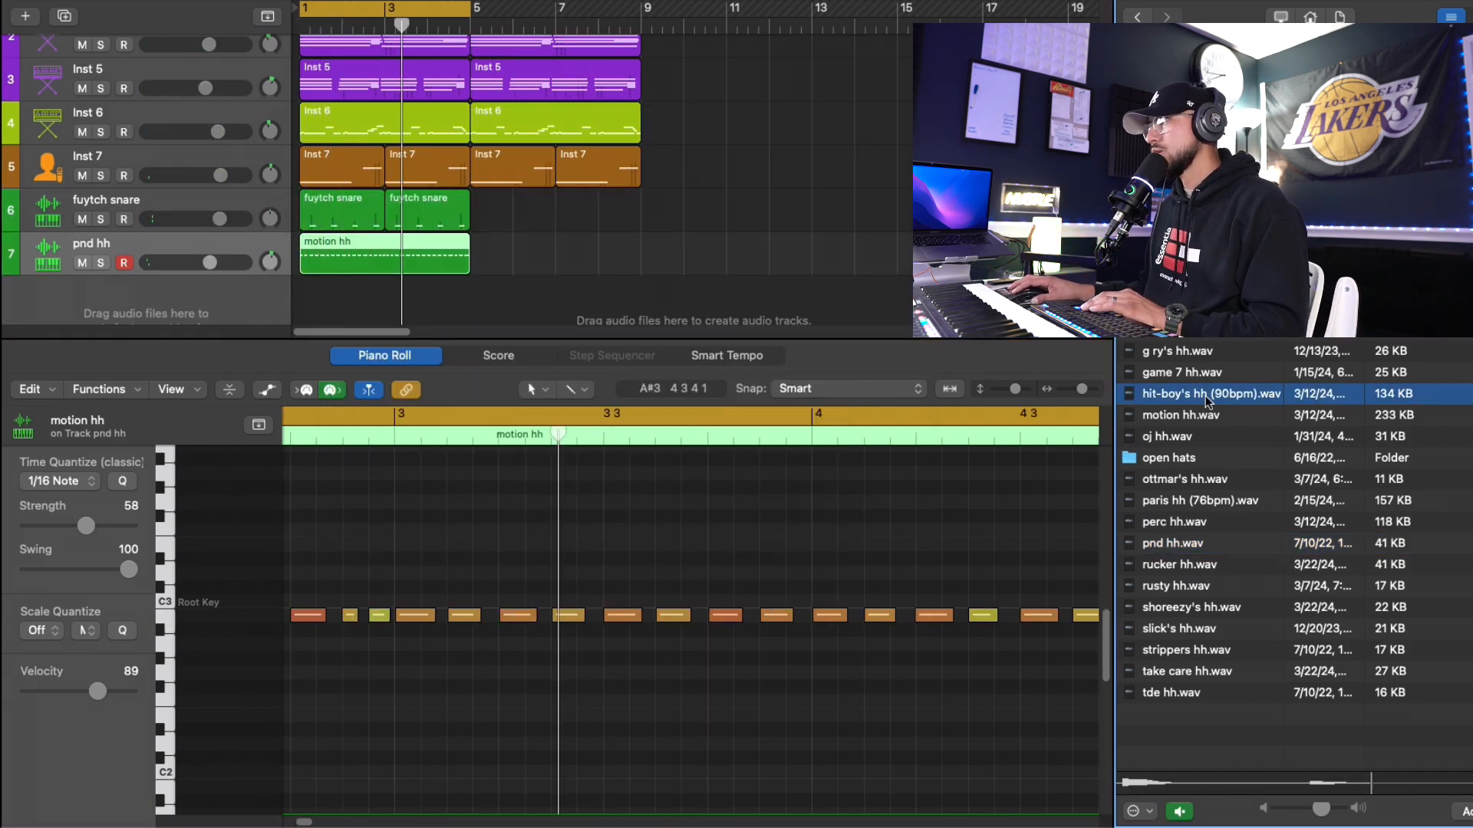
left_click_drag(1185, 372, 206, 276)
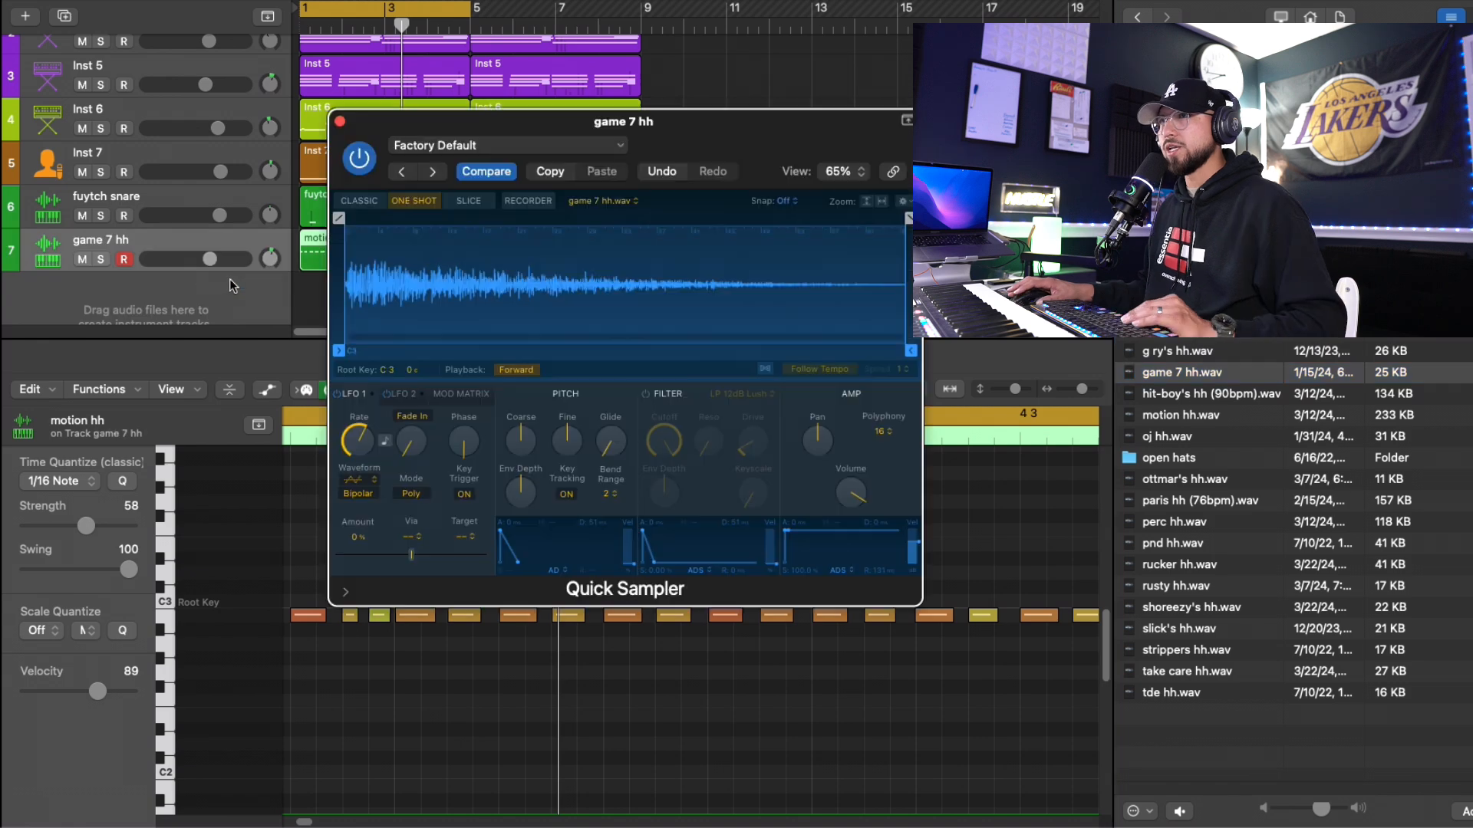
key("space")
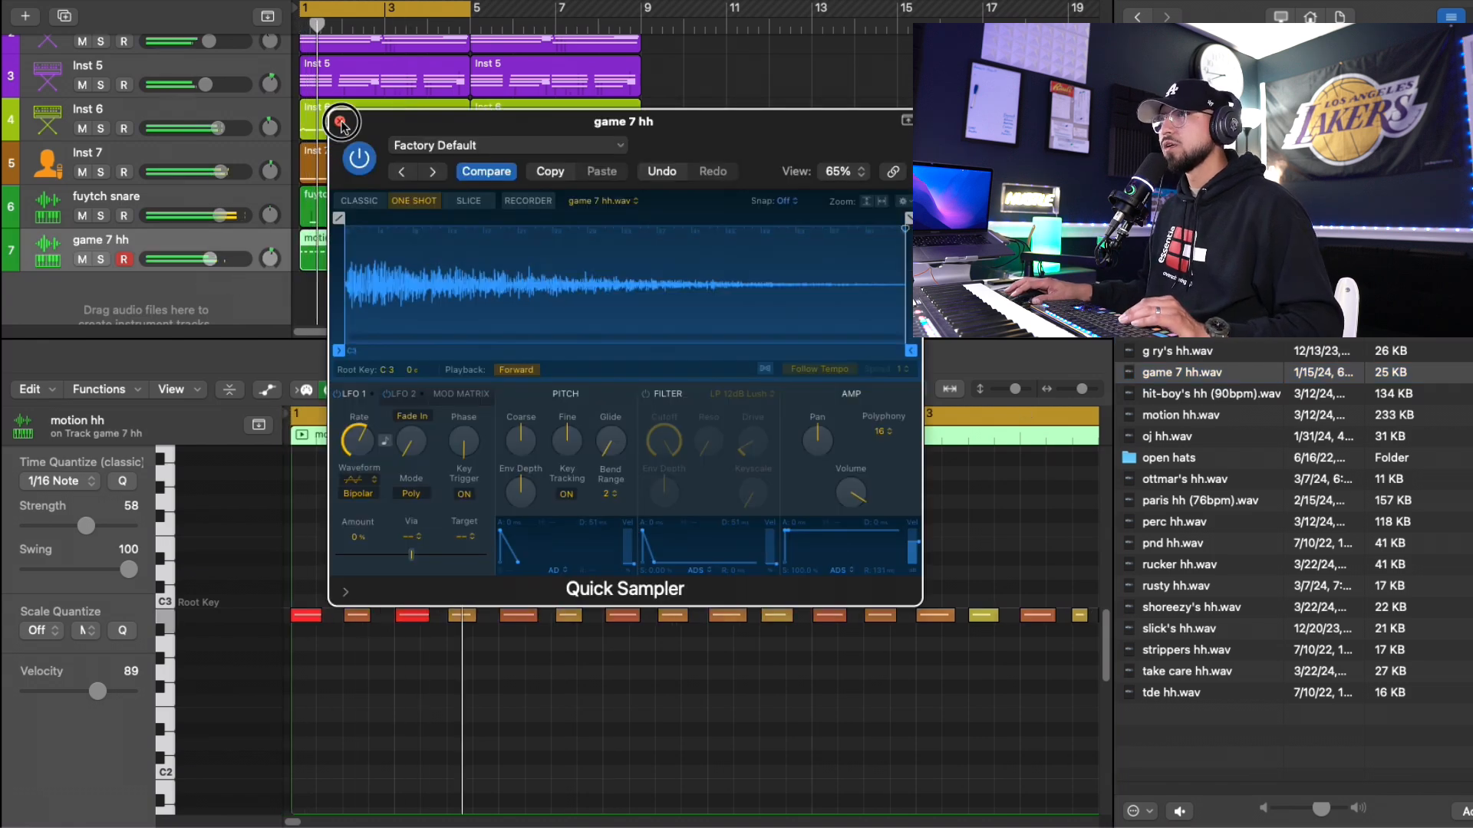
left_click(339, 121)
left_click(204, 255)
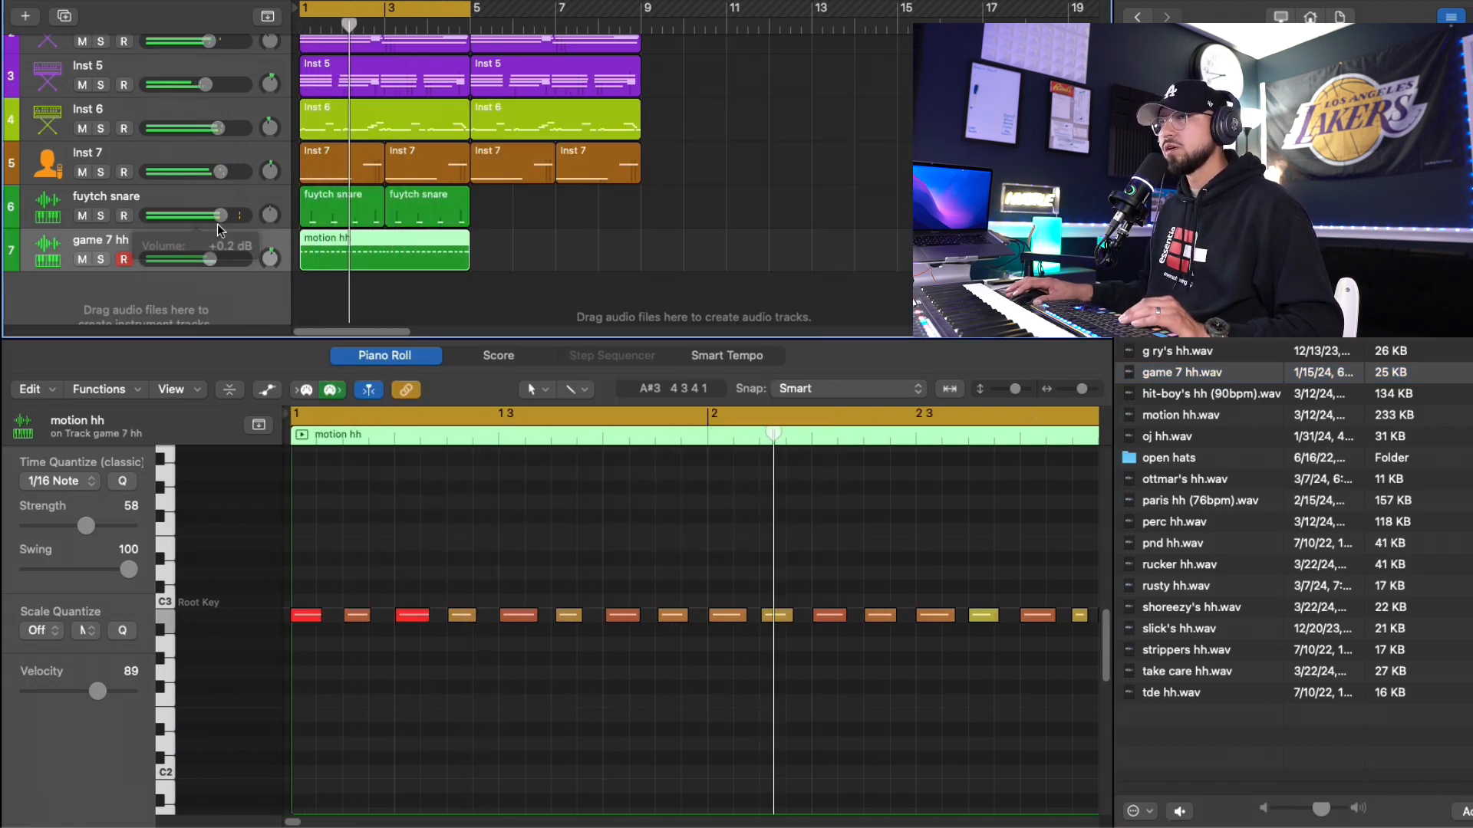
Add a Channel EQ to the game 7 hh track and adjust its bands
key("i")
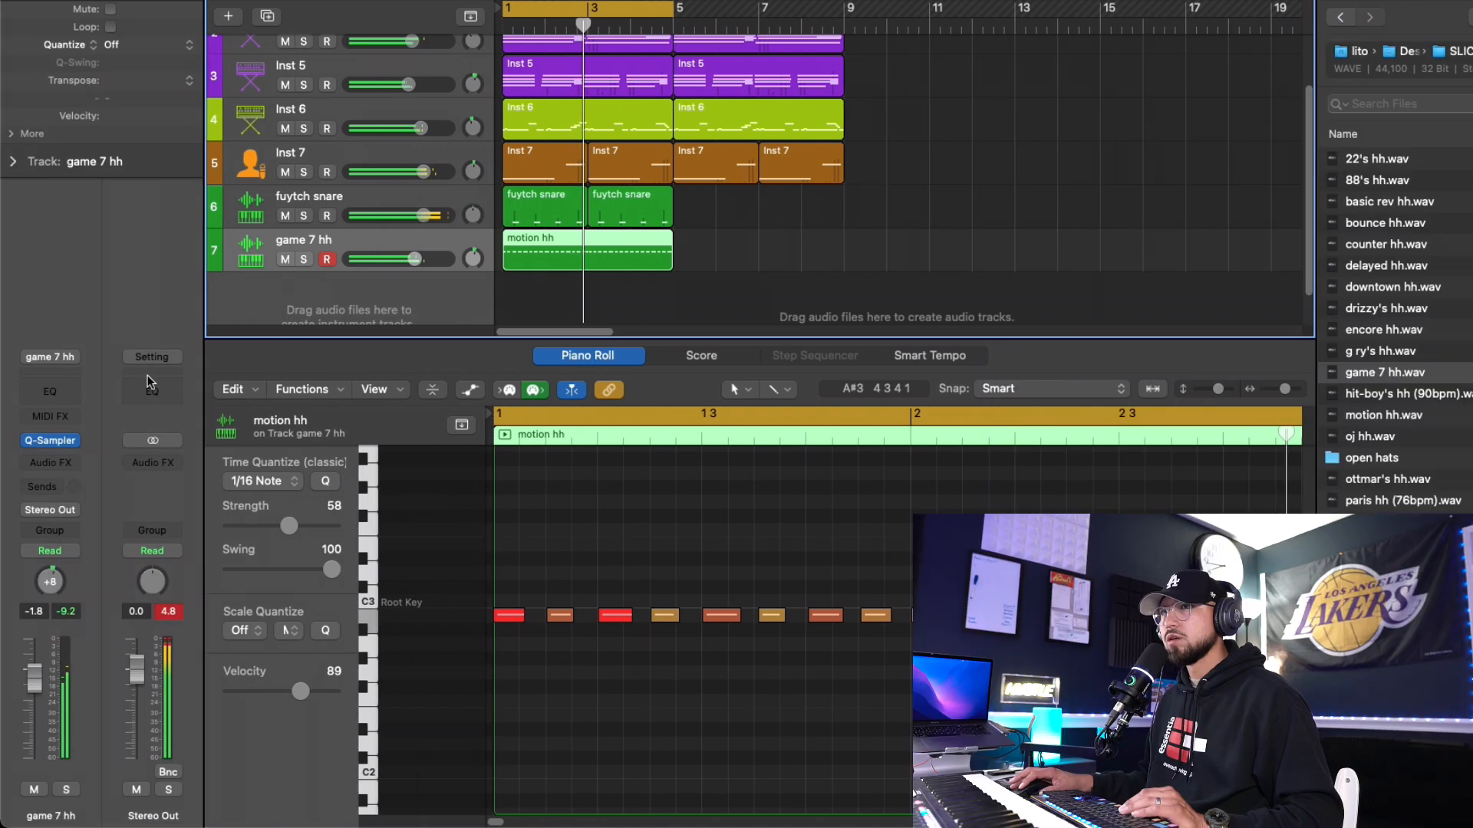
left_click(65, 392)
left_click_drag(1248, 338, 1246, 328)
left_click_drag(1043, 326, 1128, 342)
left_click_drag(920, 336, 1028, 315)
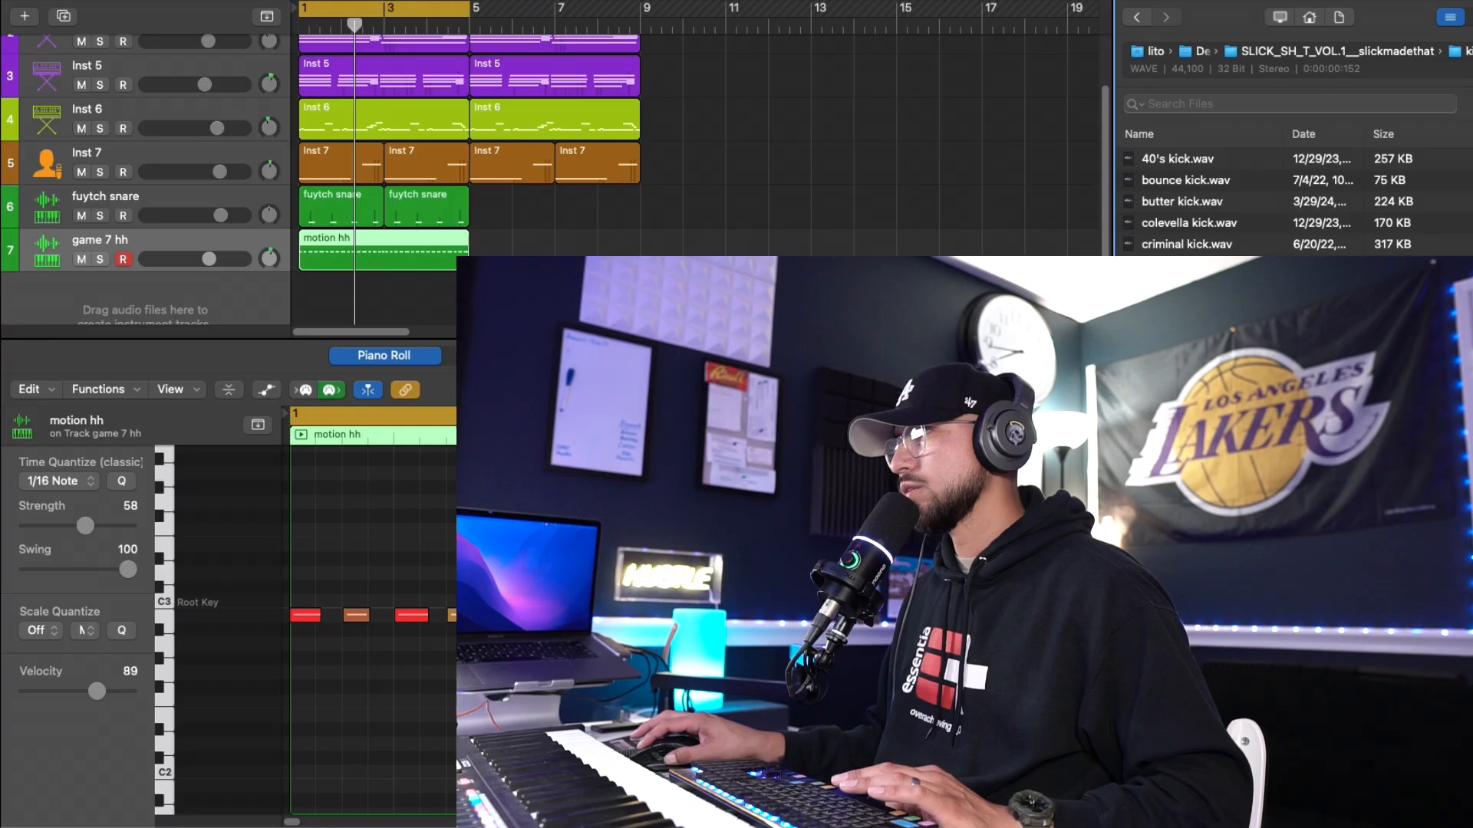
Load prada me kick.wav onto a new track 8 and record a four-bar C3 kick pattern
left_click(1190, 458)
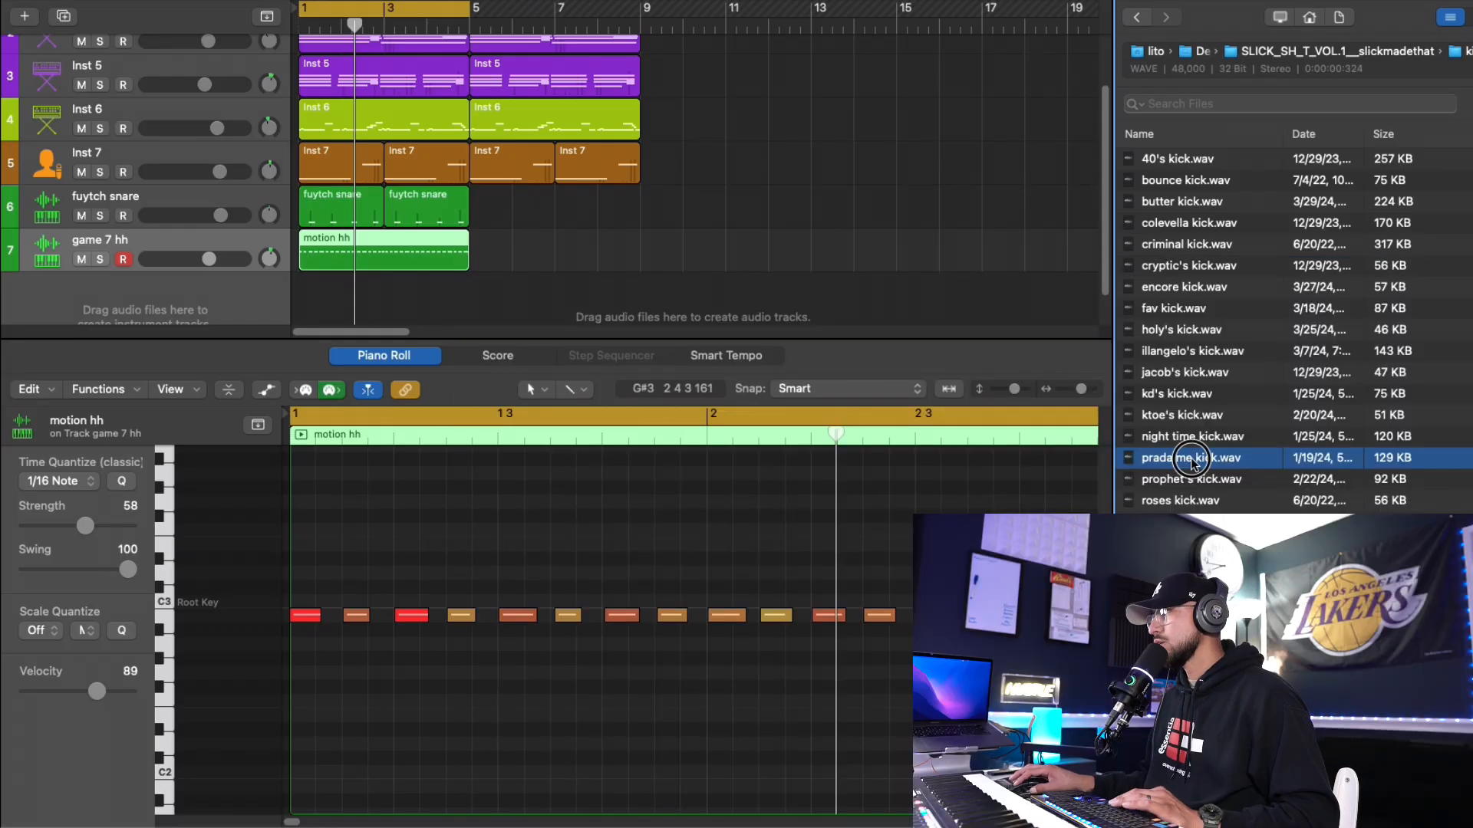
left_click_drag(1229, 458, 149, 189)
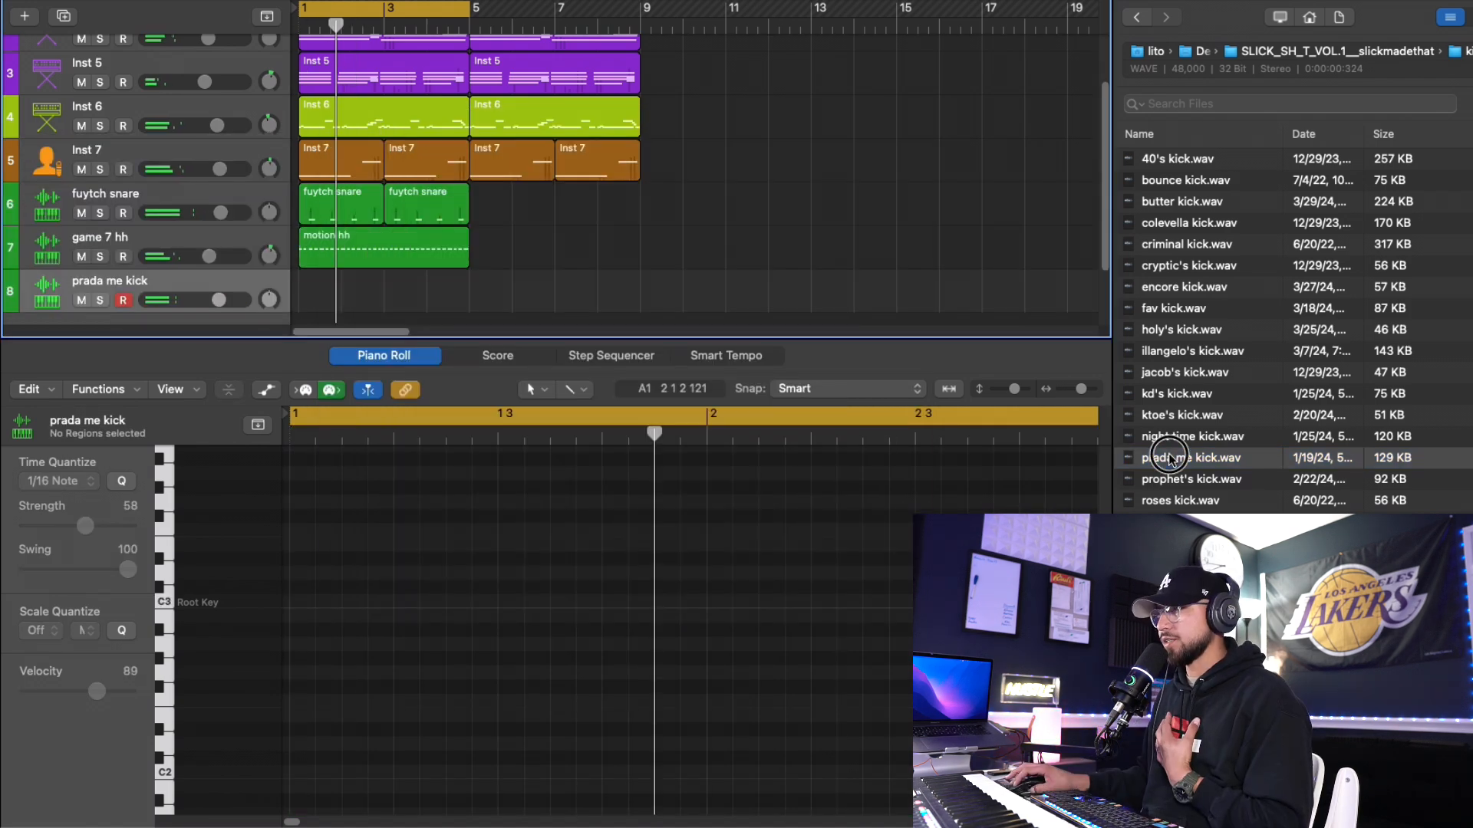
left_click(1141, 458)
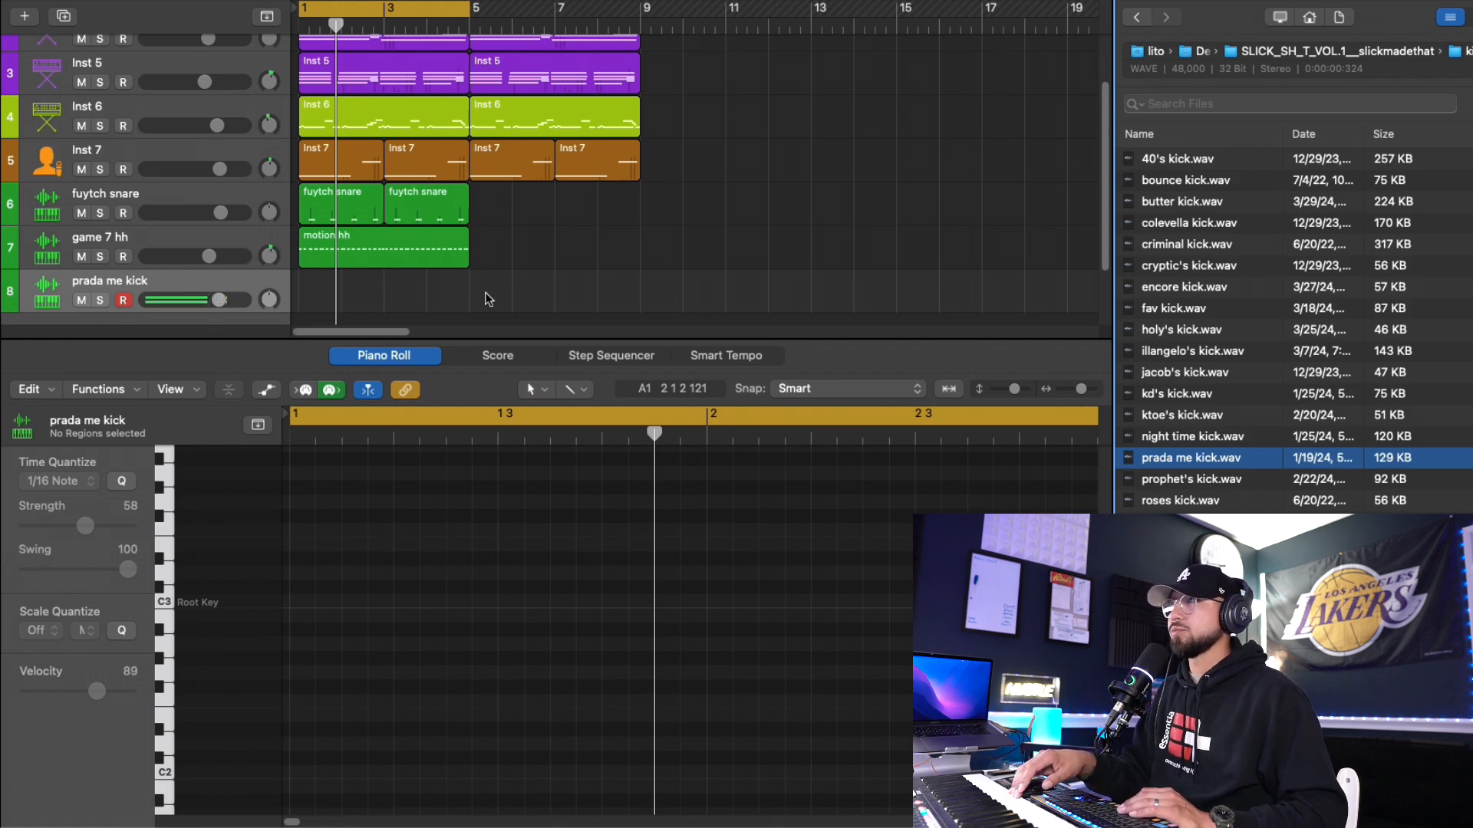
key("space")
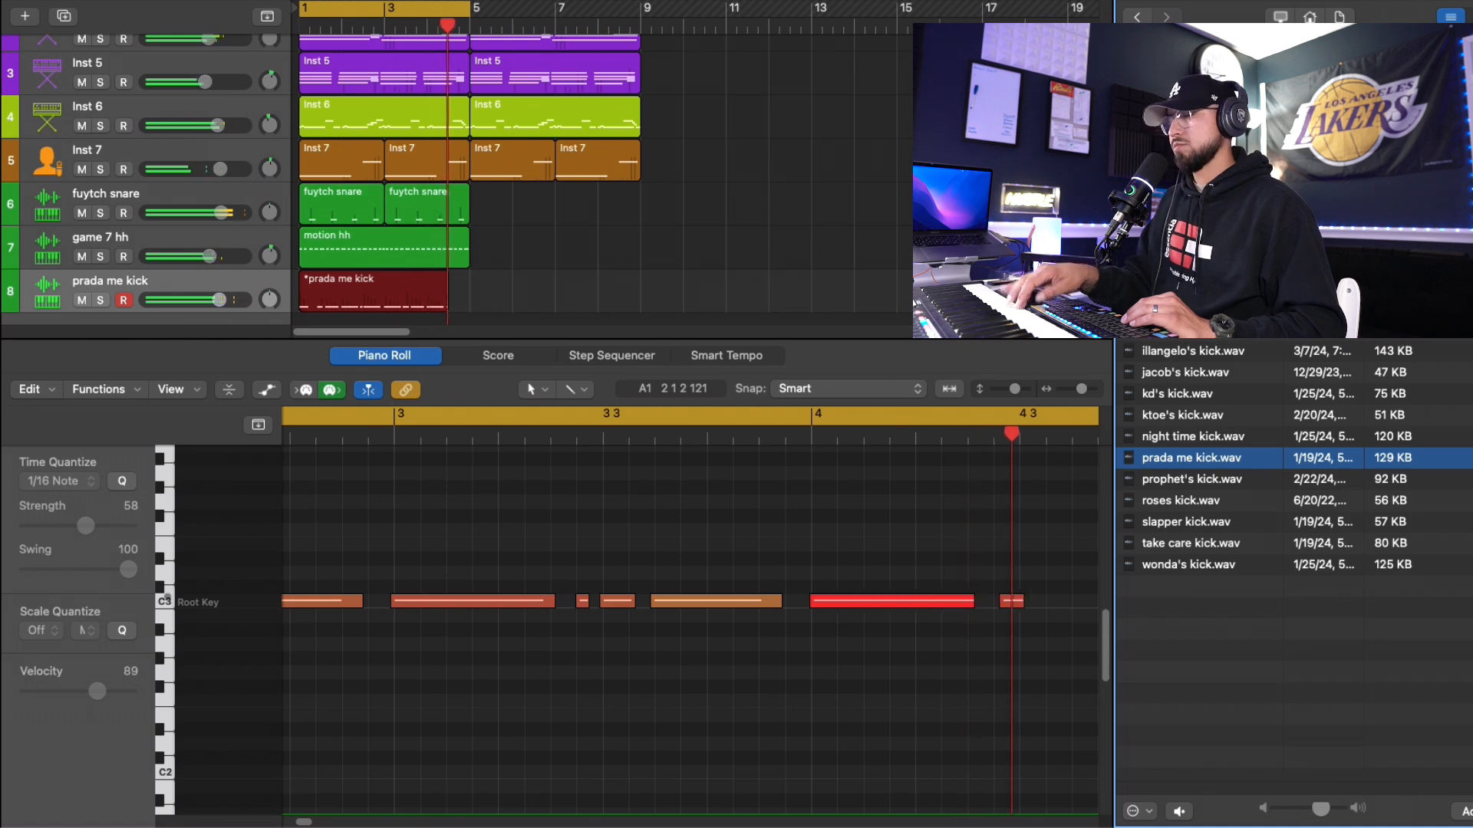
key("space")
Quantize all prada me kick notes to 1/16 and check the pattern through bar 4 during playback
left_click_drag(313, 823, 291, 824)
key("super+a")
key("q")
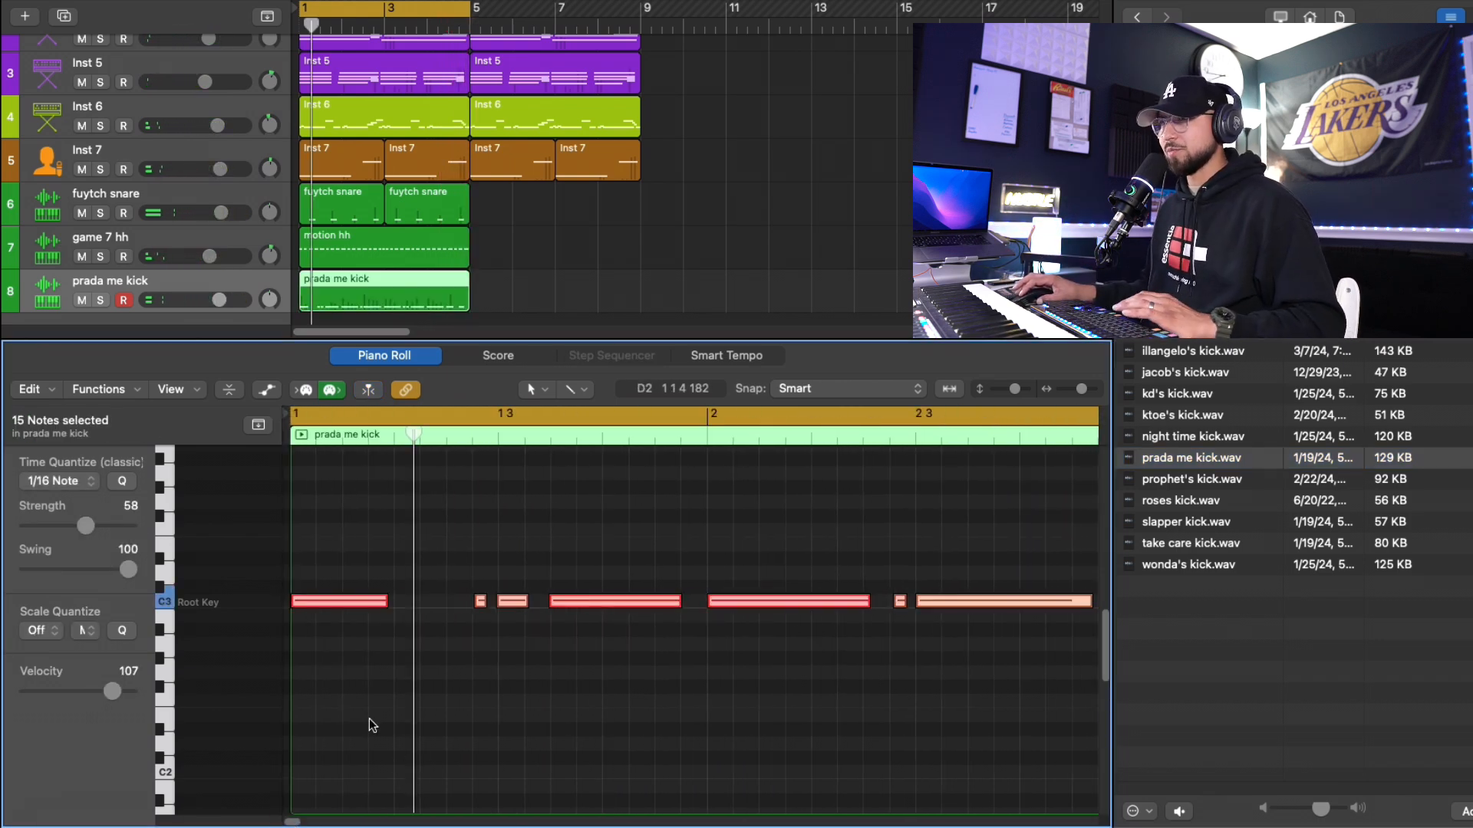
left_click(363, 685)
key("space")
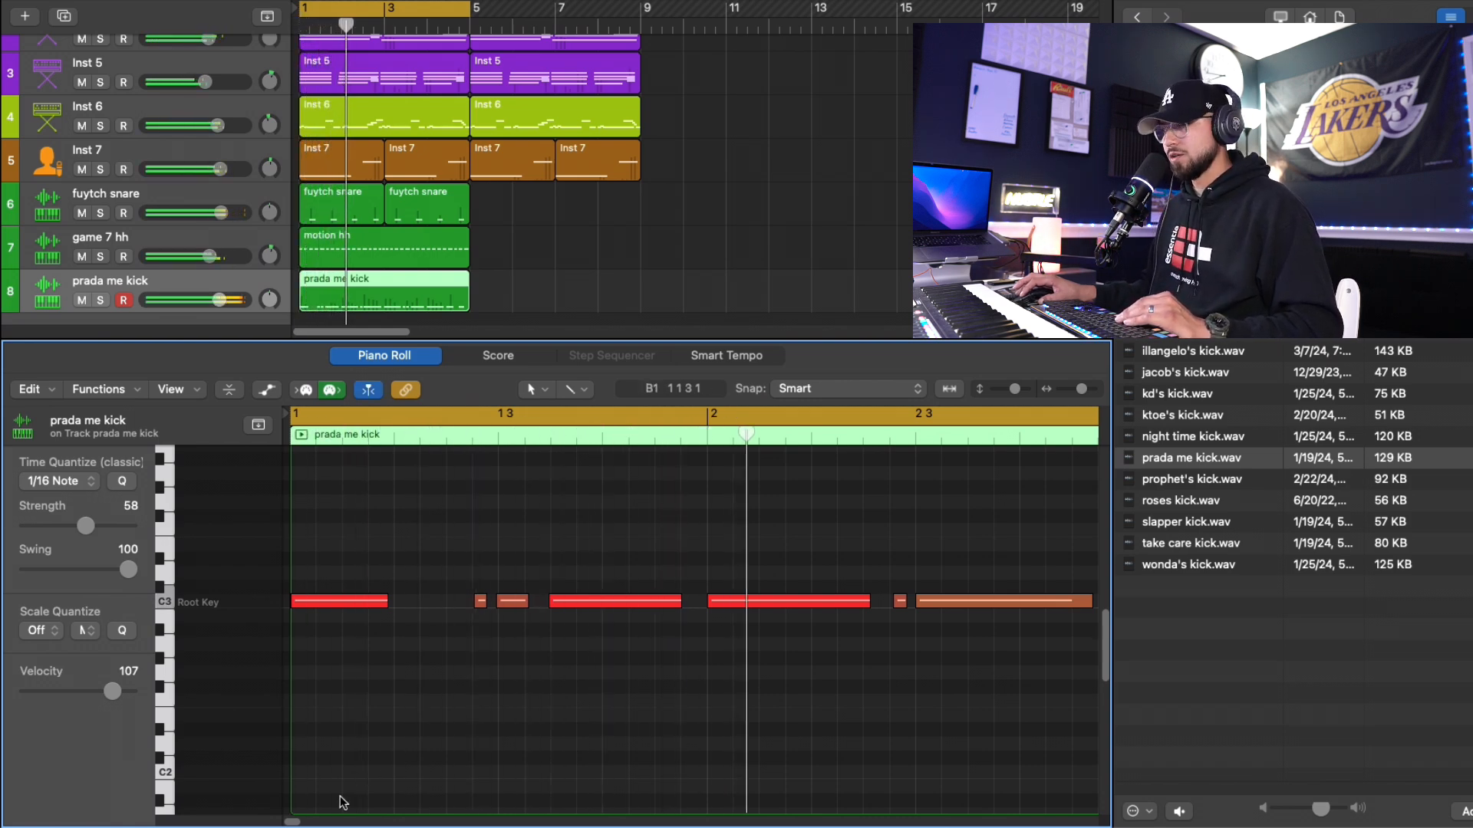
left_click_drag(293, 822, 305, 823)
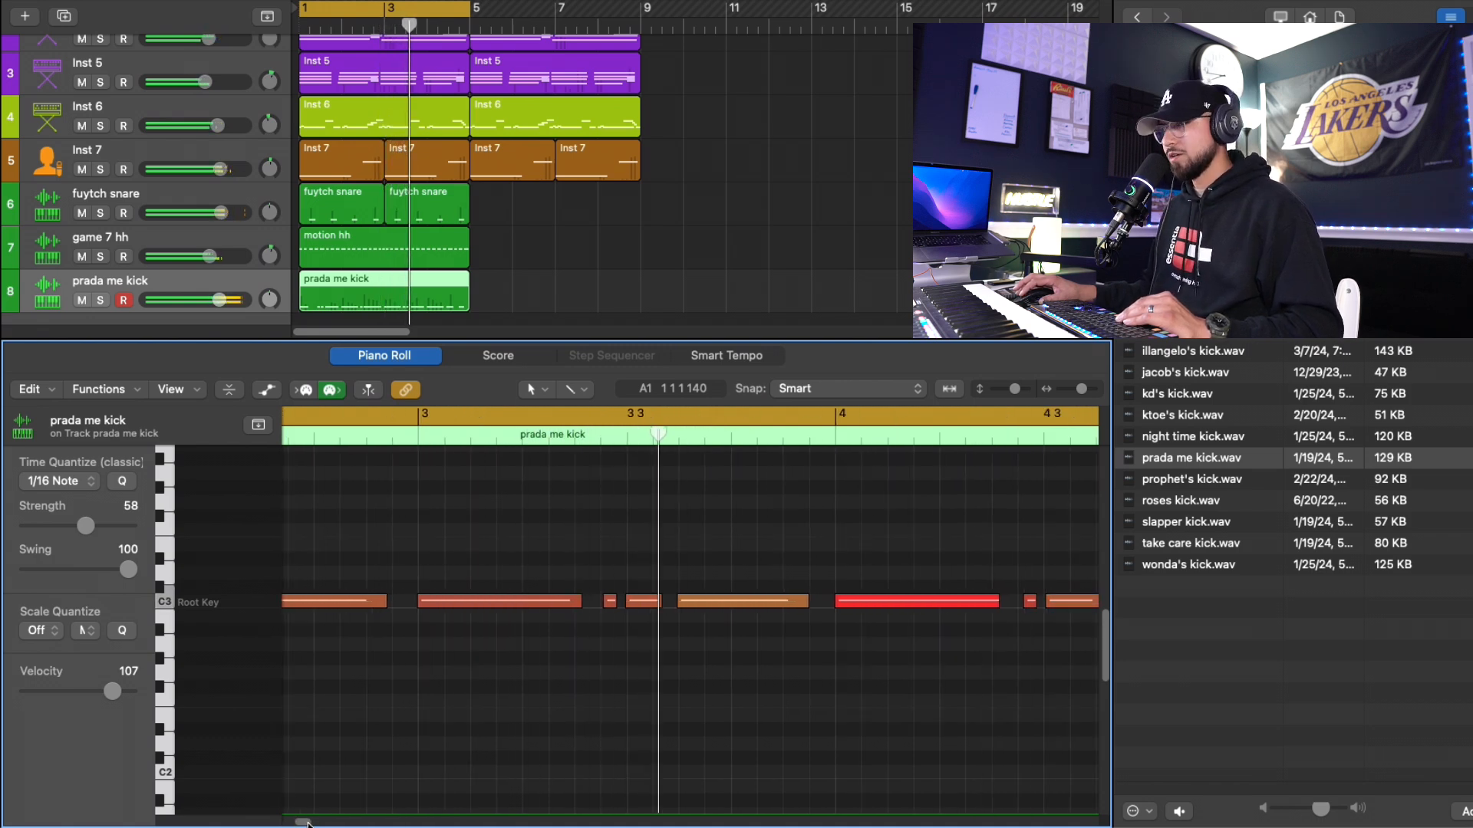
left_click_drag(308, 823, 314, 825)
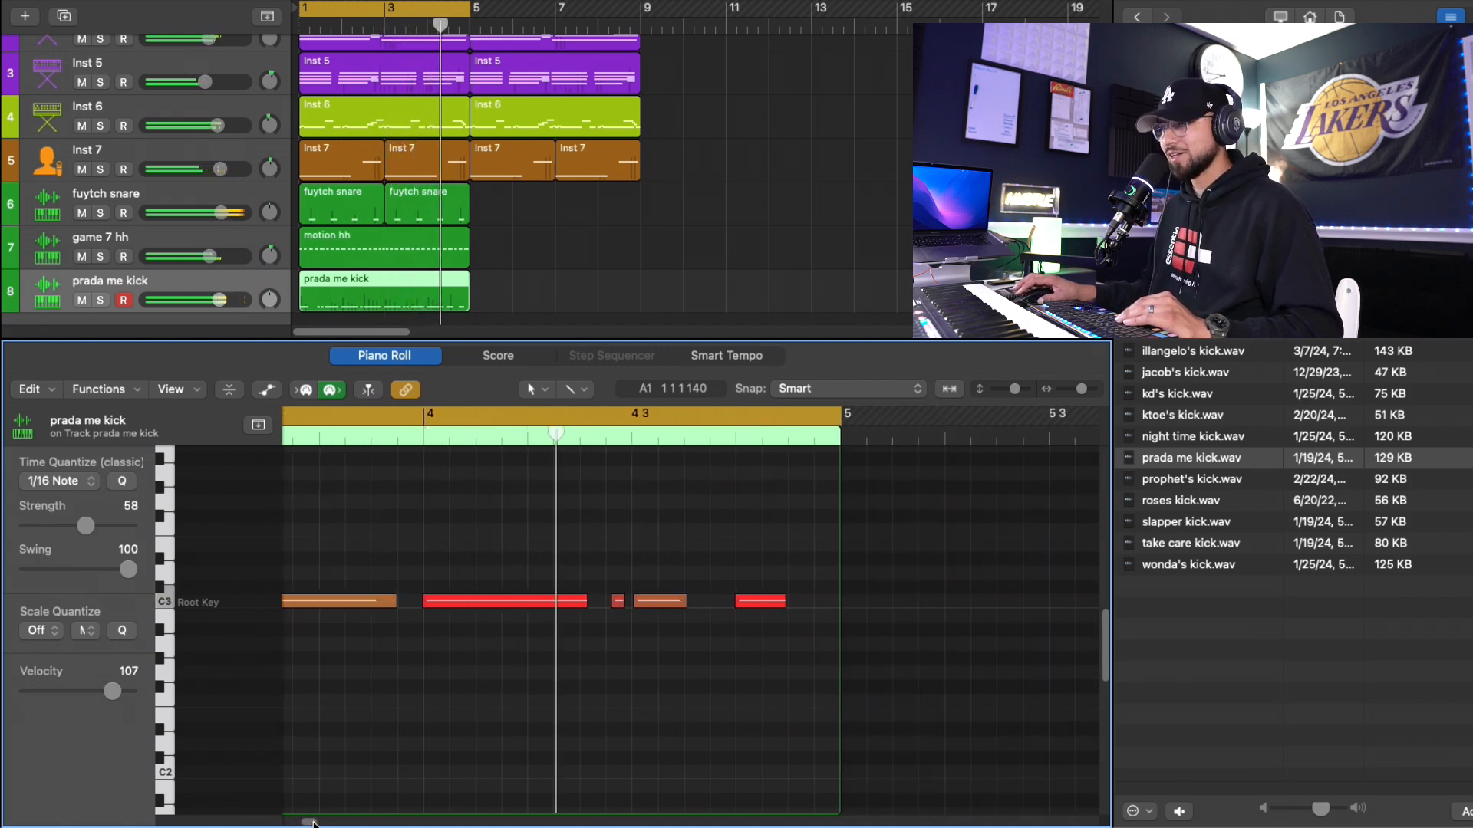
Add a stereo ValhallaVintageVerb to the fuytch snare track and lower the reverb mix
left_click(155, 192)
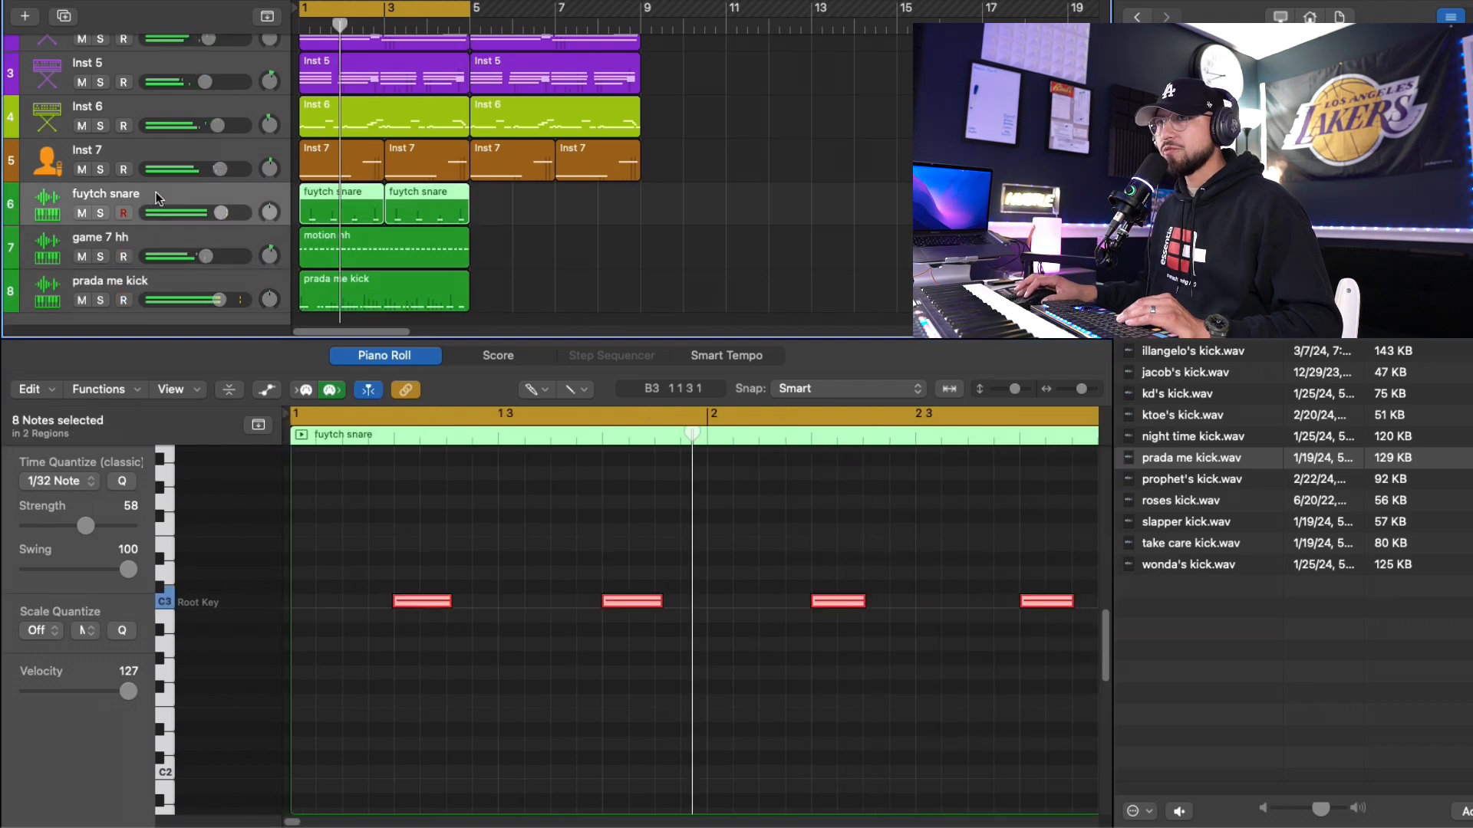
left_click(72, 466)
mouse_move(109, 588)
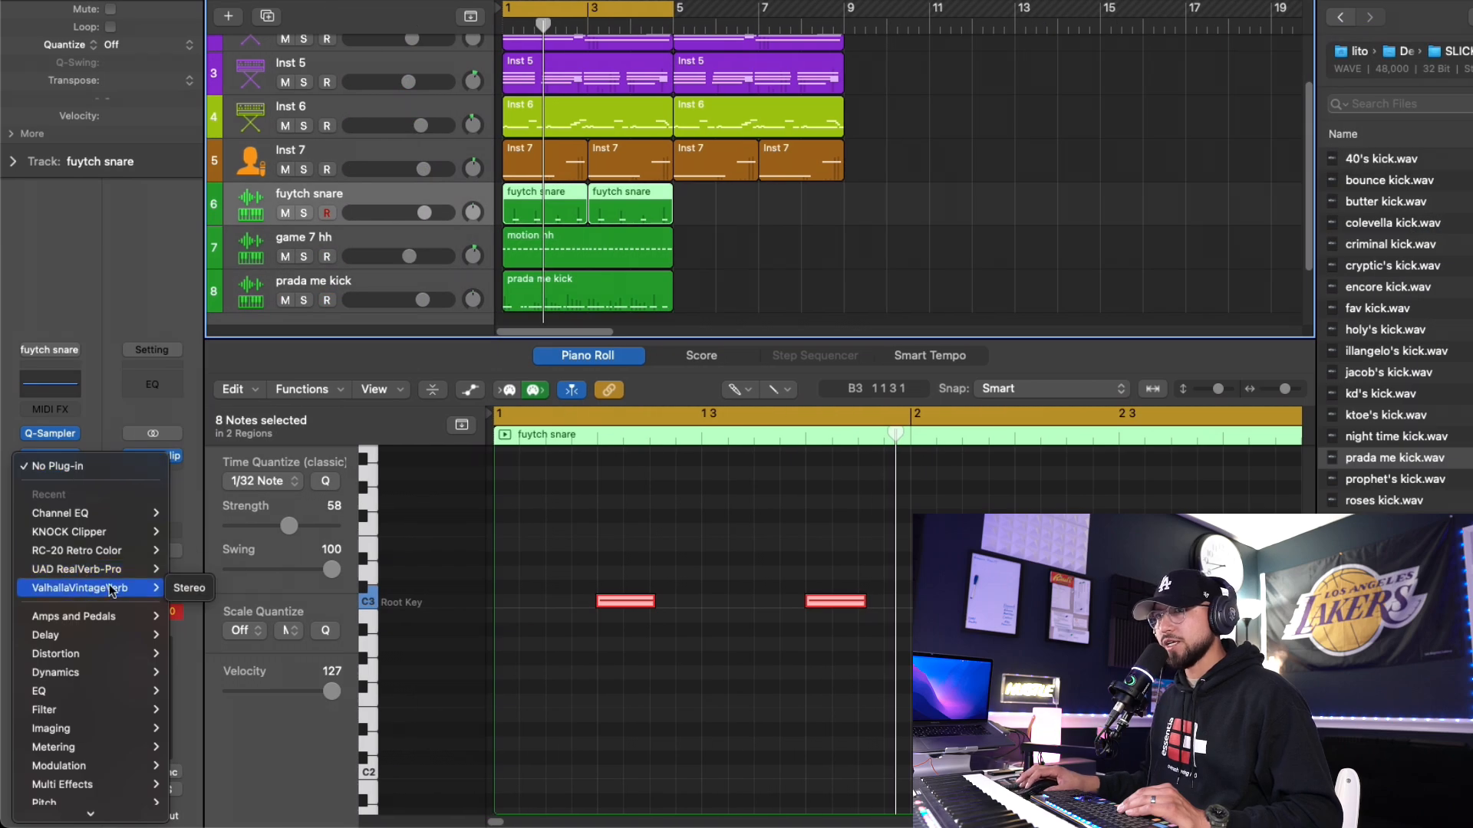
left_click(185, 589)
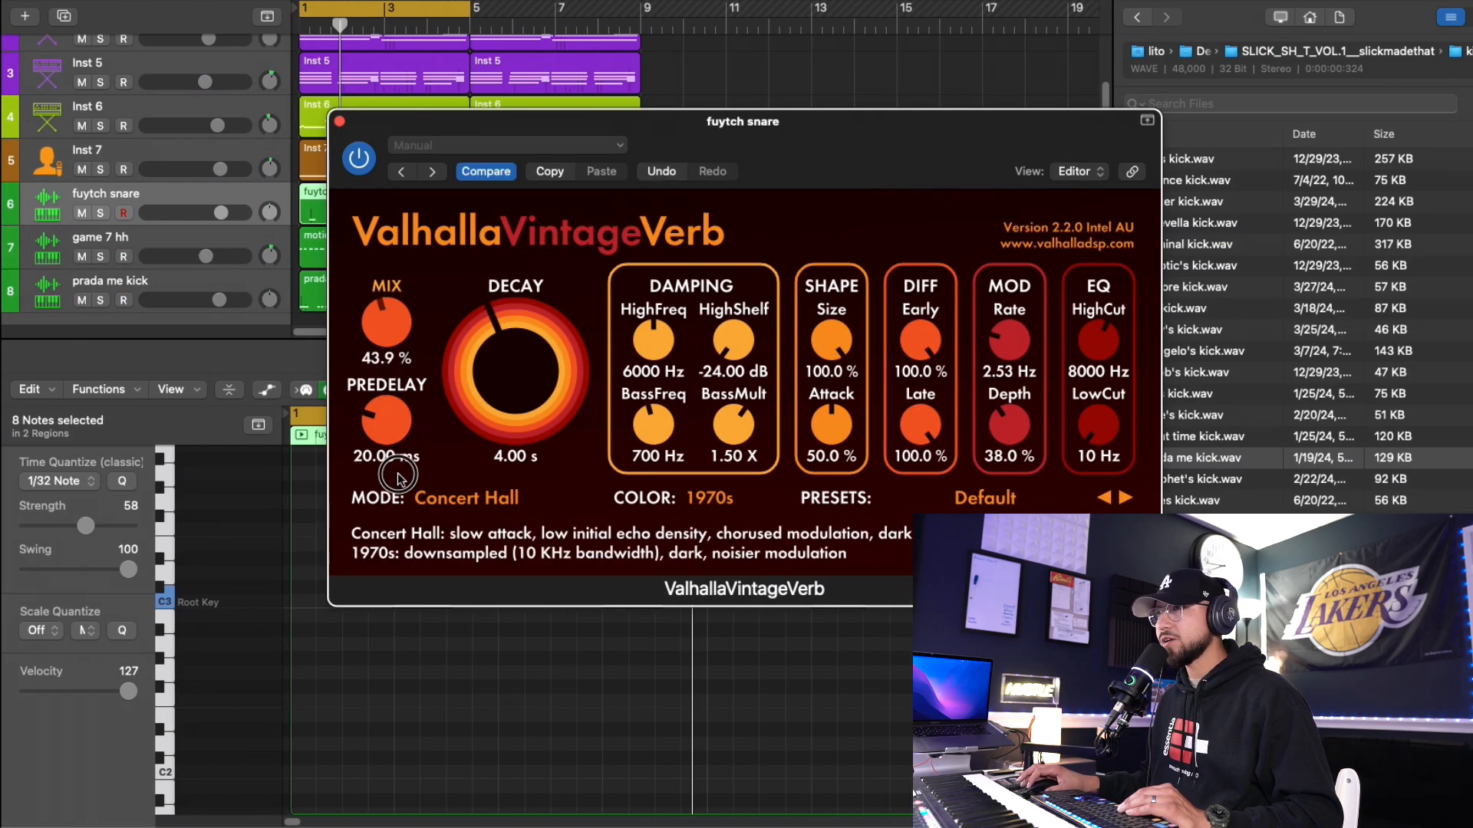
left_click_drag(398, 475, 398, 531)
key("space")
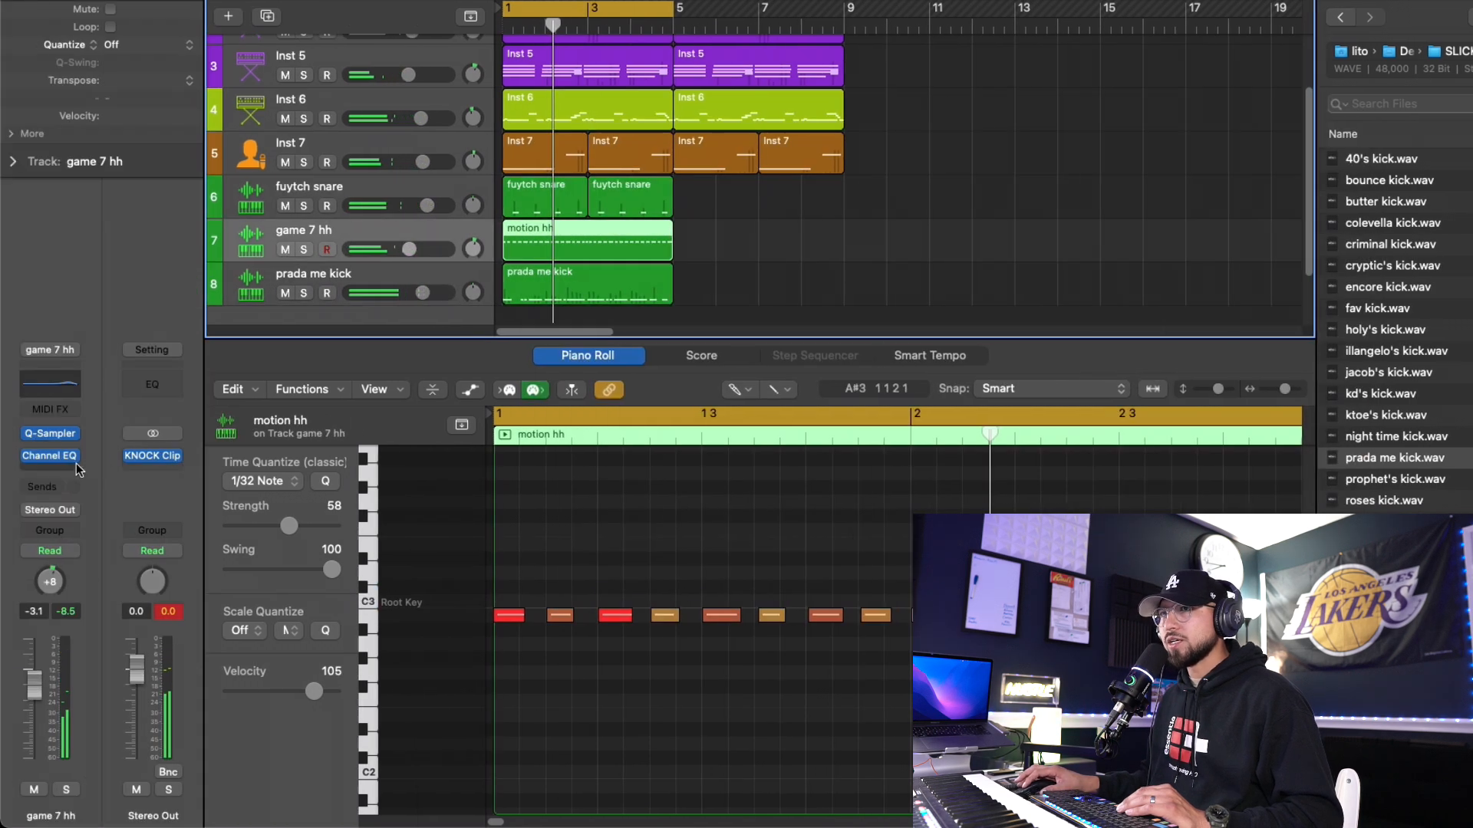
Insert a stereo ValhallaVintageVerb after the Channel EQ on the game 7 hh track and reduce its mix
left_click(77, 470)
mouse_move(130, 520)
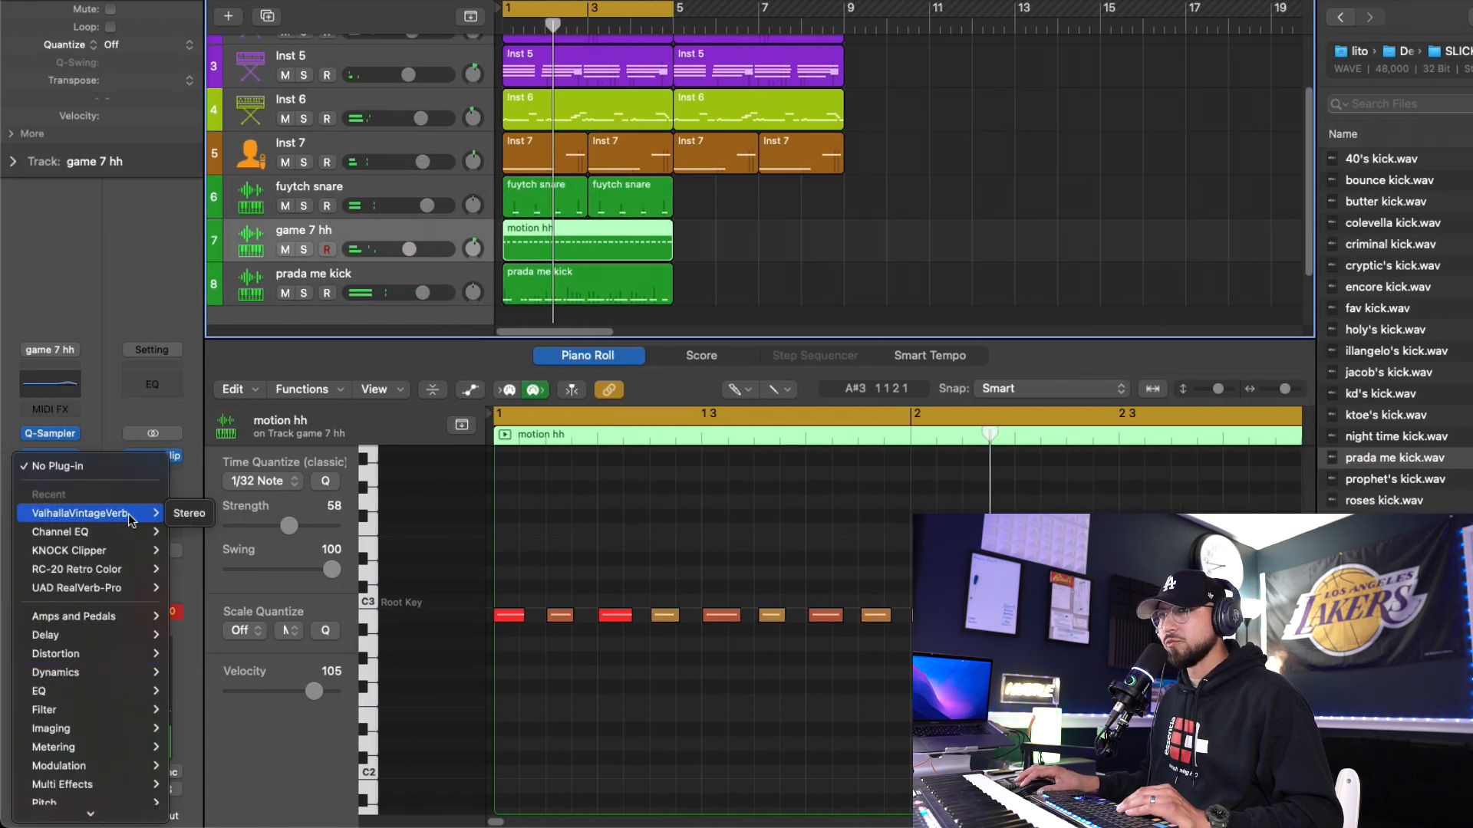
left_click(187, 514)
left_click_drag(366, 351, 368, 458)
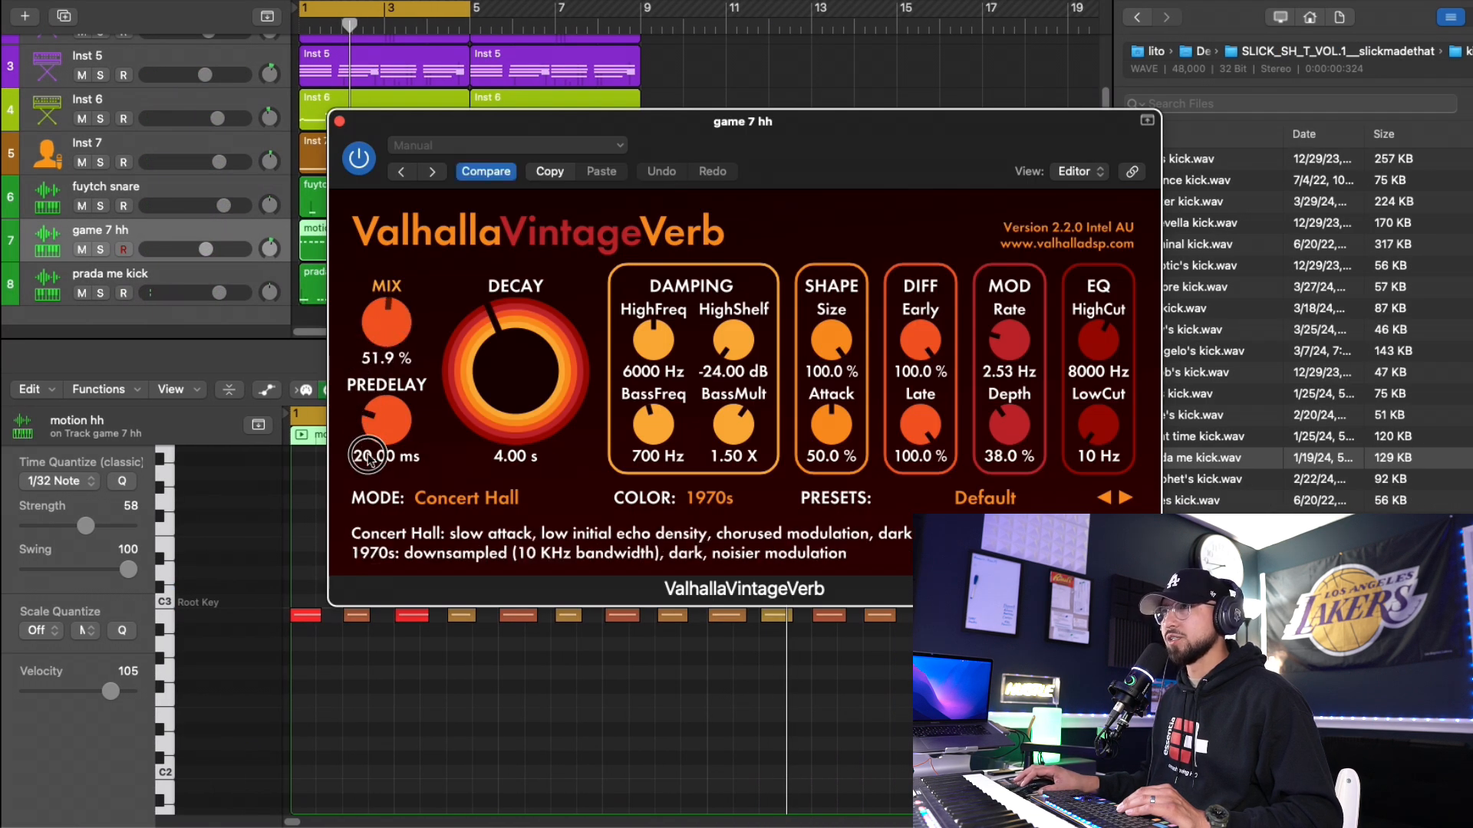
left_click_drag(380, 333, 381, 336)
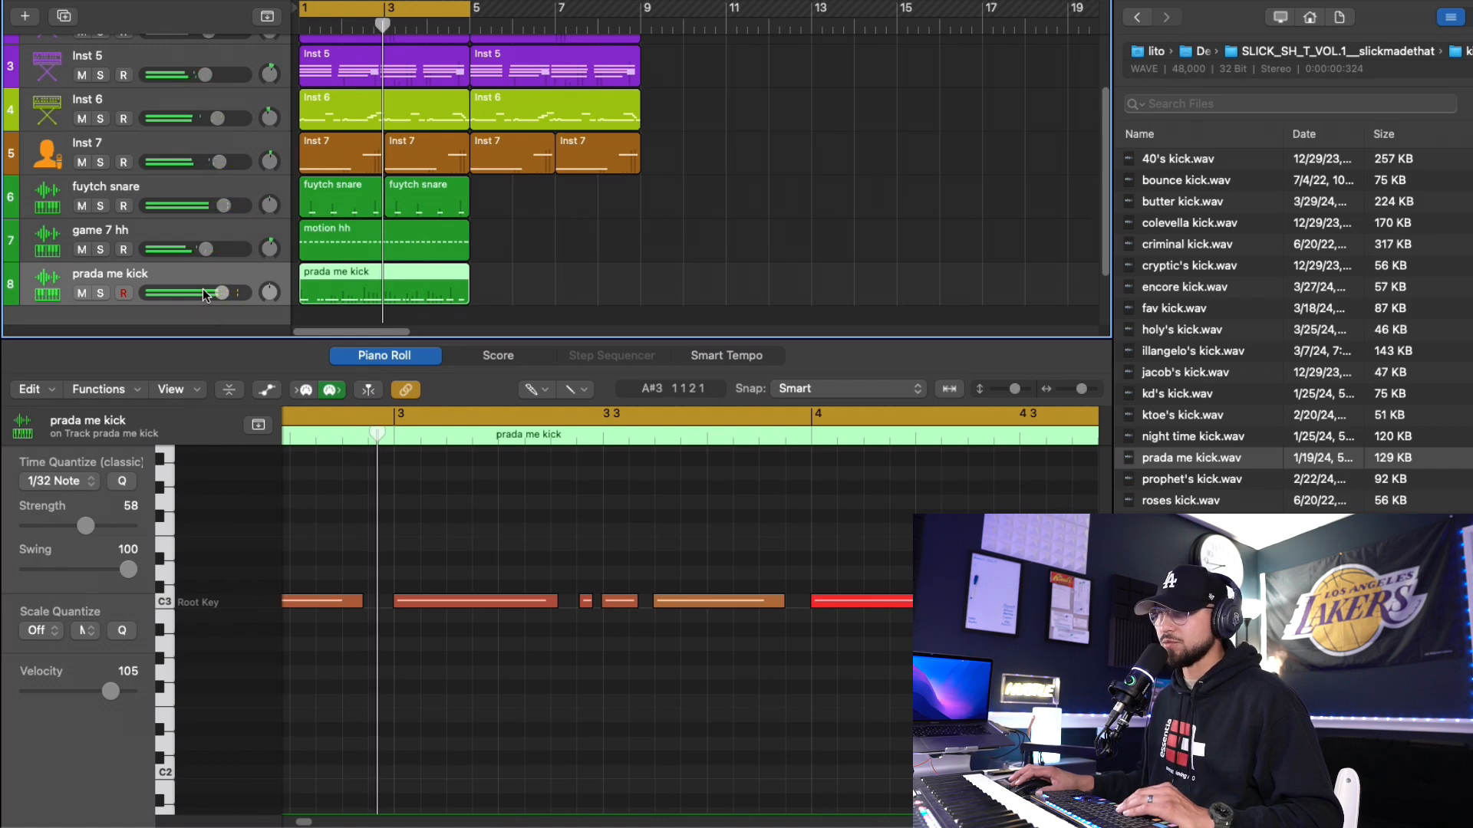
Reopen ValhallaVintageVerb on the game 7 hh track and set its mix to 10.6 %
left_click(201, 237)
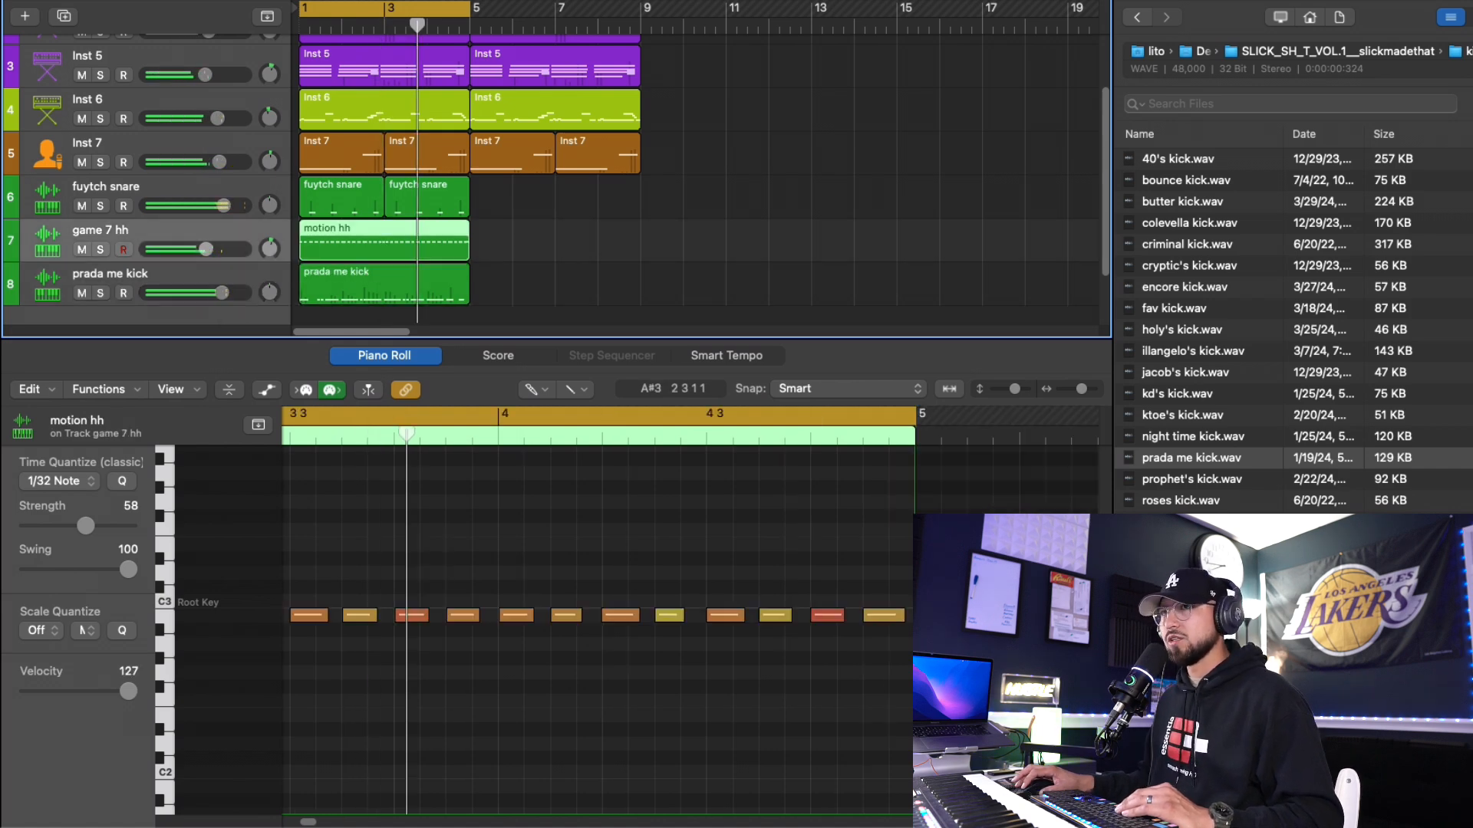
key("v")
left_click_drag(371, 333, 371, 332)
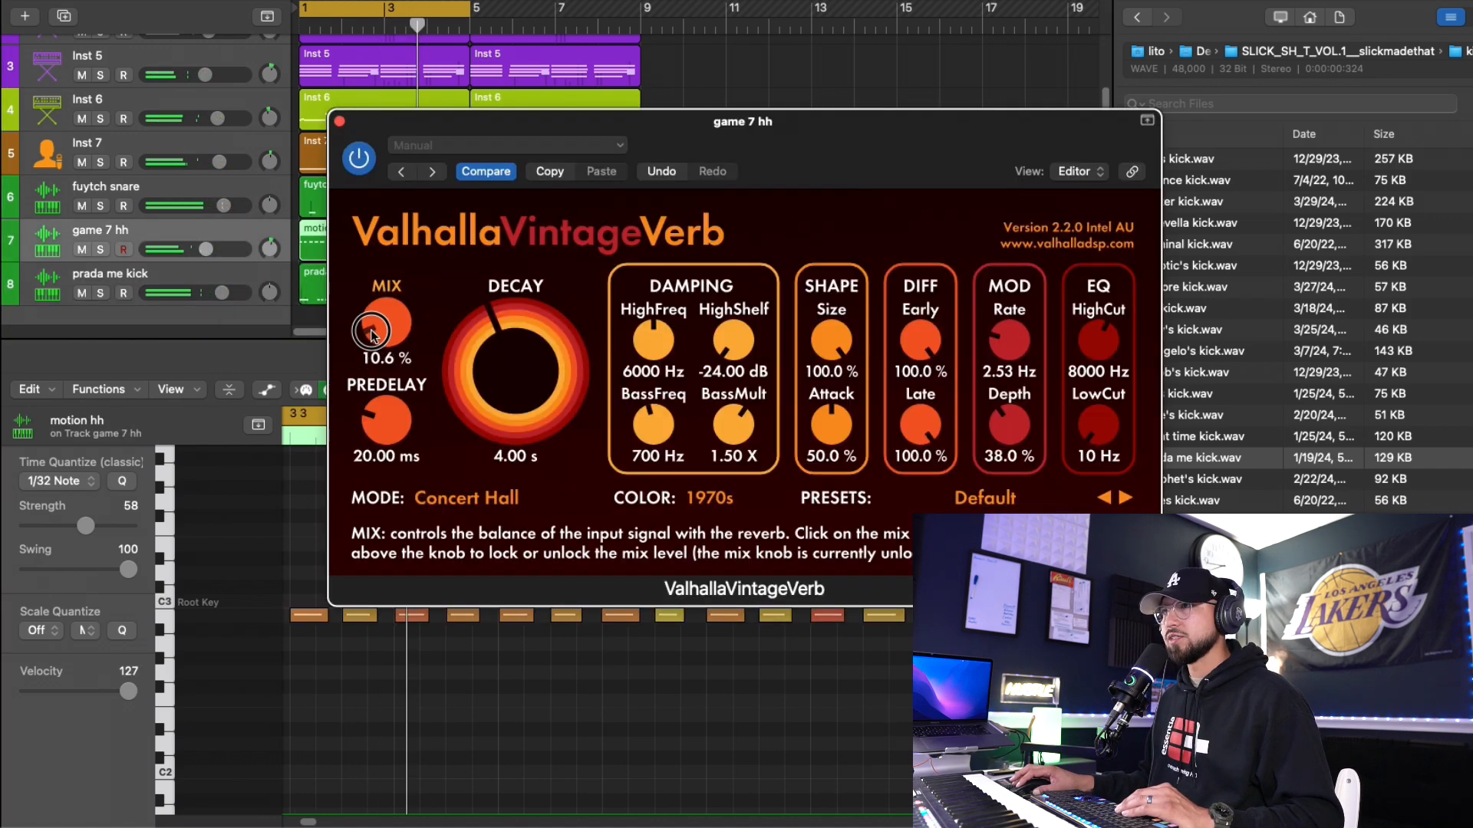
left_click(339, 121)
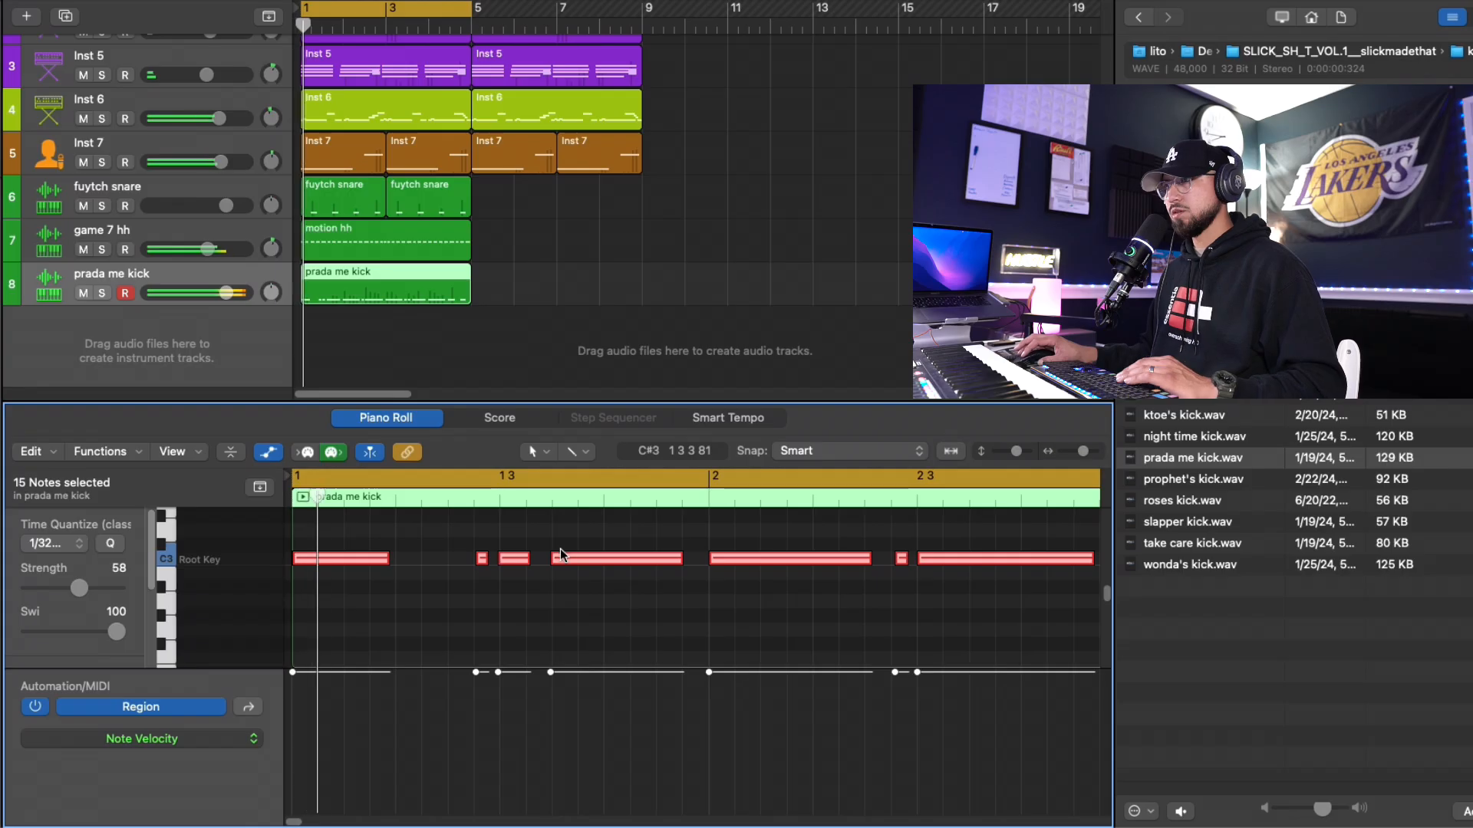
Preview outside bass (c).wav in the 808s folder and load it onto a new track below prada me kick
left_click(223, 240)
left_click(585, 637)
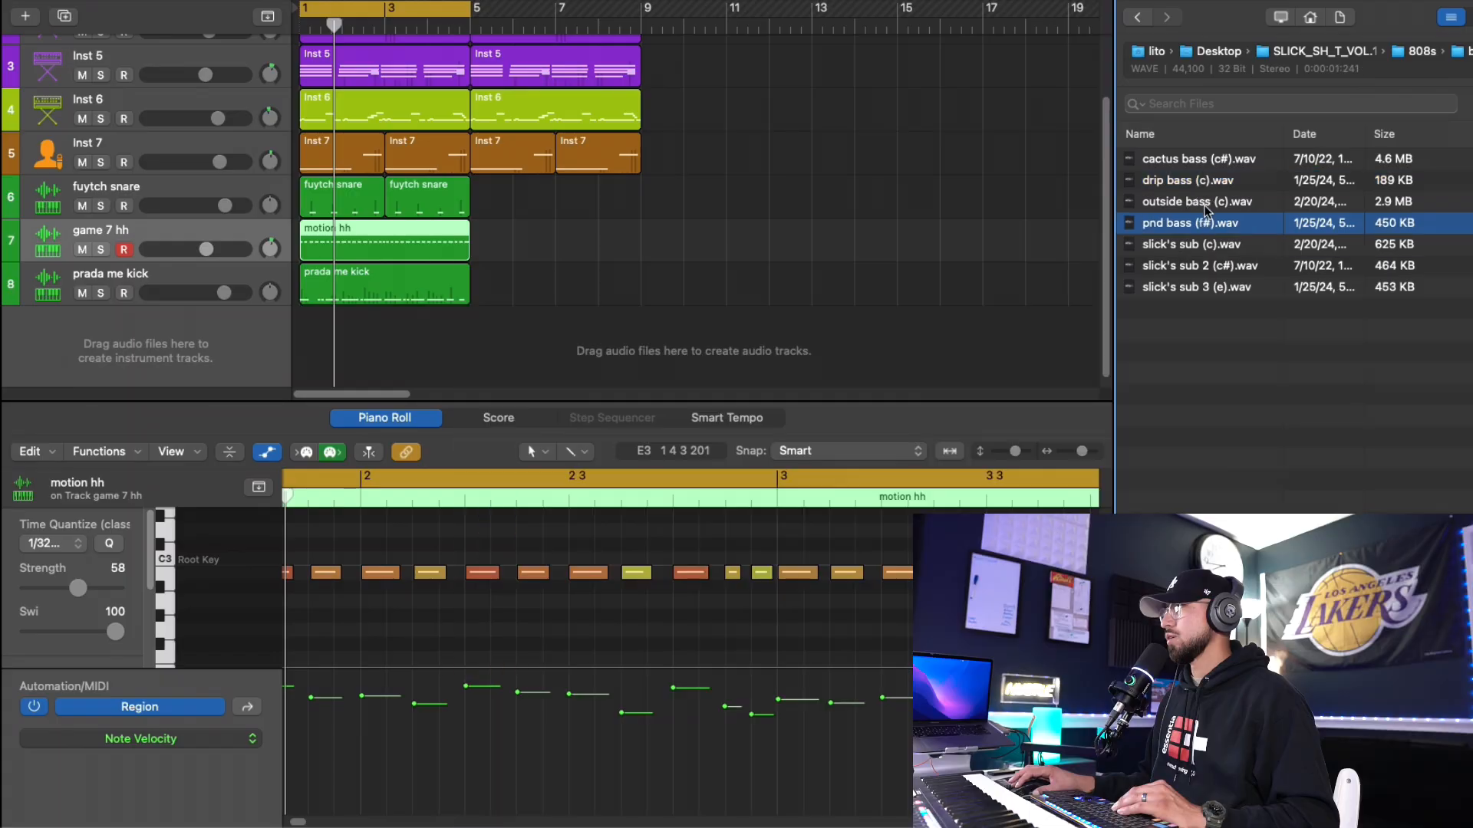
left_click(1206, 206)
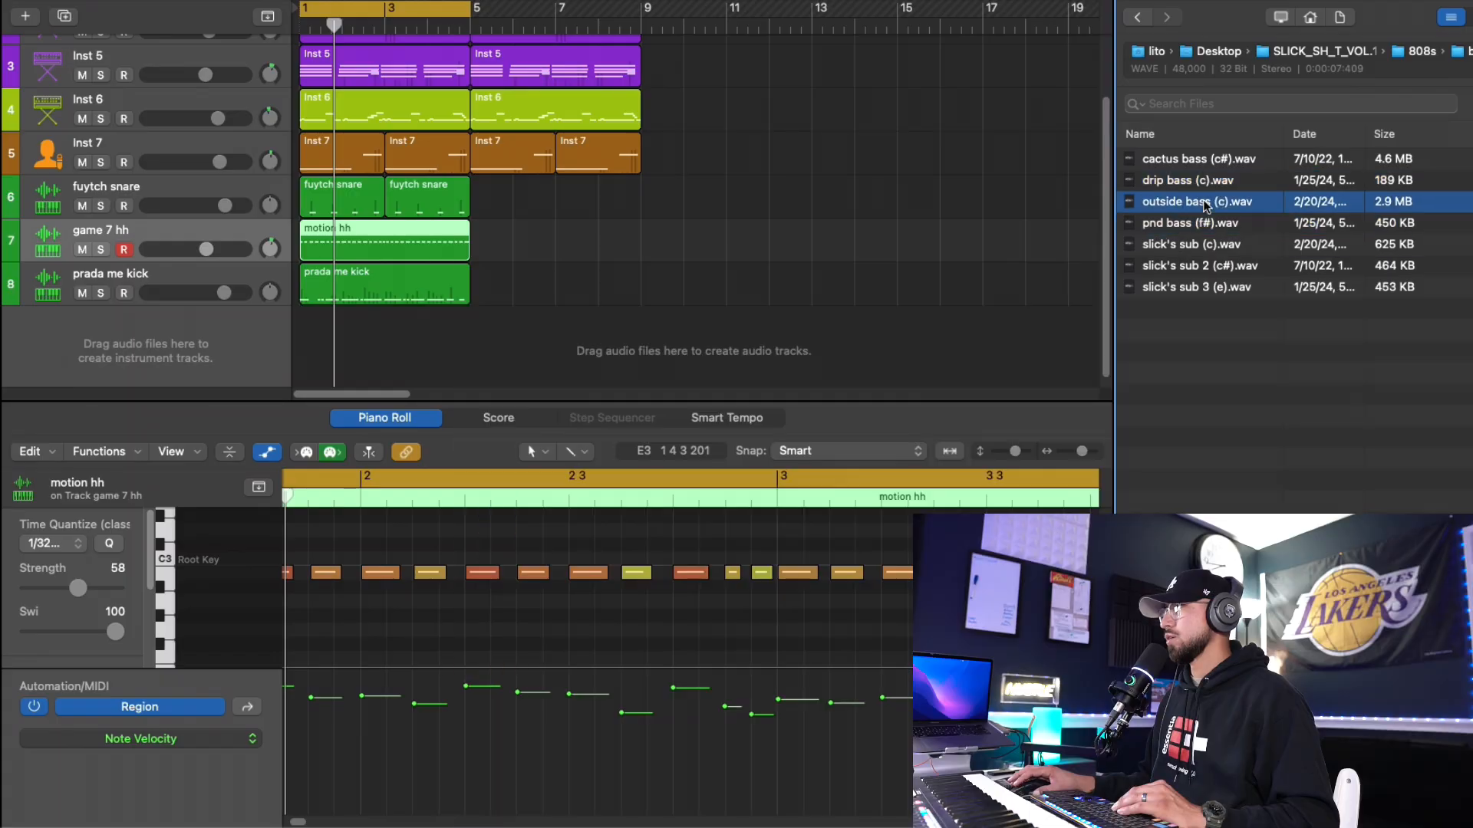
left_click_drag(1207, 205, 201, 240)
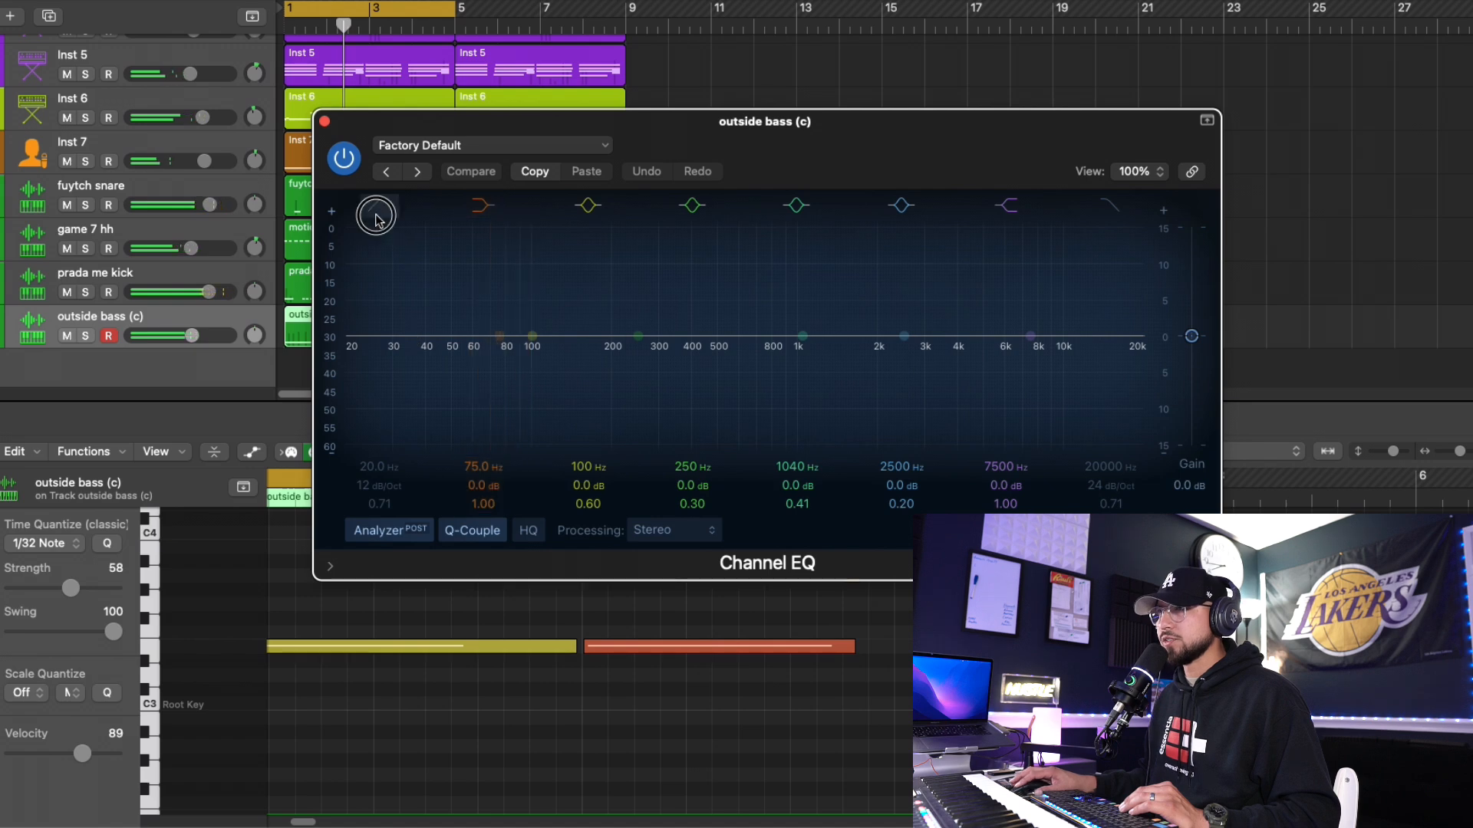
In the outside bass (c) Channel EQ, enable a 48 dB/Oct low cut at about 43 Hz and slightly boost the 100 Hz band during playback
left_click(377, 205)
left_click_drag(352, 347, 433, 354)
key("space")
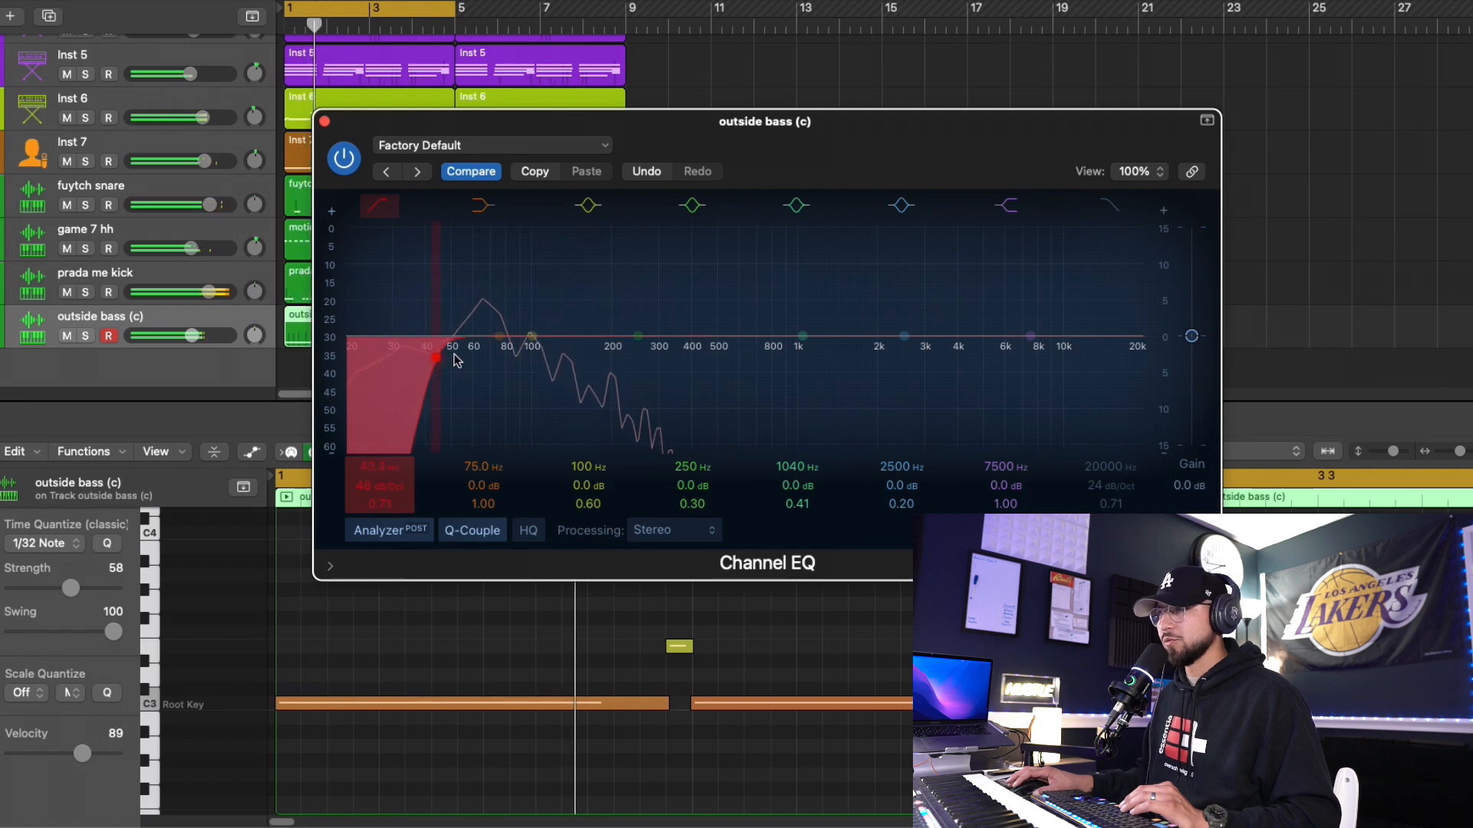
left_click_drag(531, 336, 565, 328)
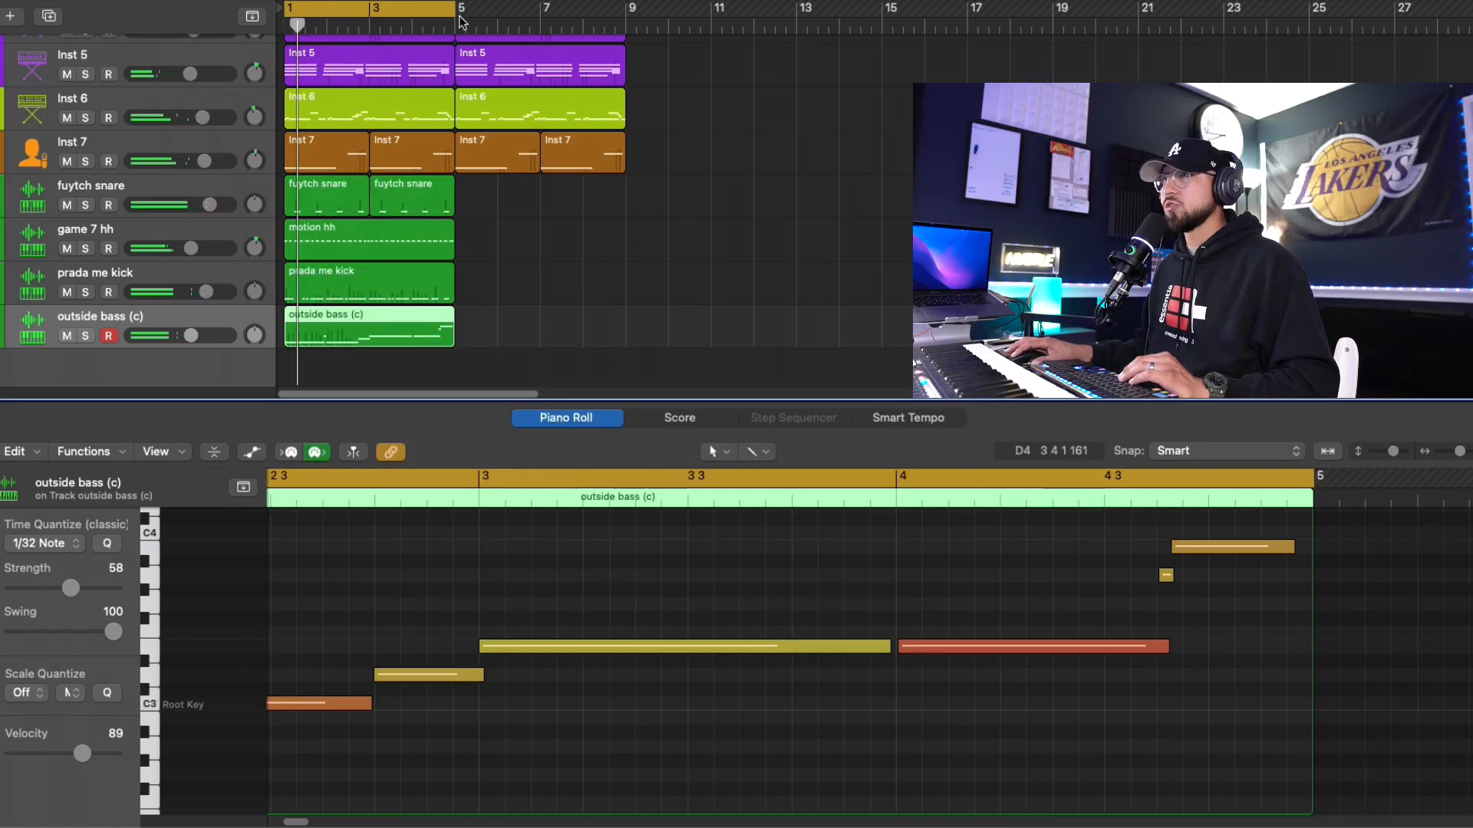
Extend the cycle range to bar 9 and nudge the outside bass E3 note back onto the start of bar 4
left_click_drag(461, 20, 626, 21)
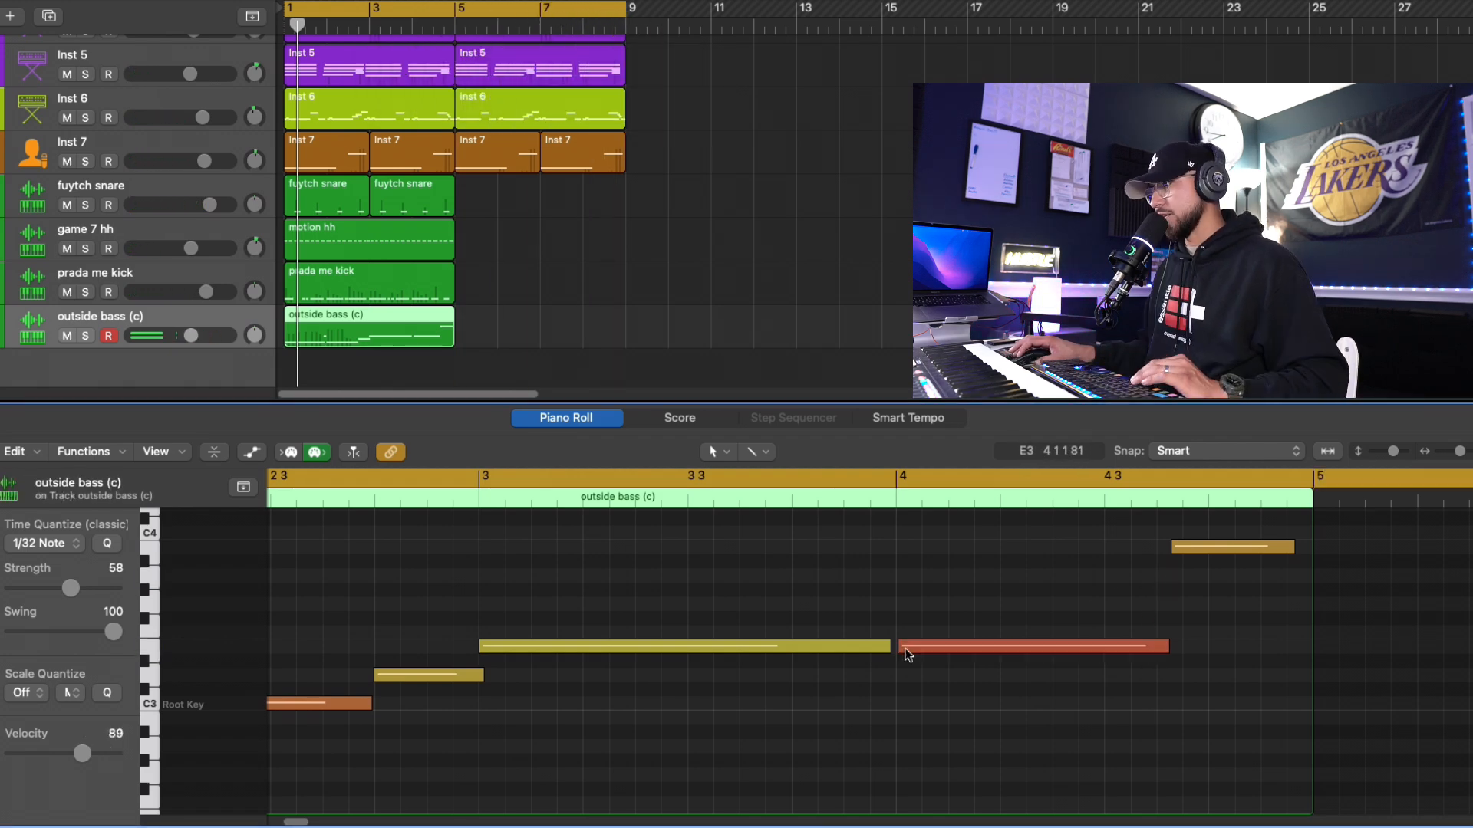
left_click_drag(901, 647, 898, 646)
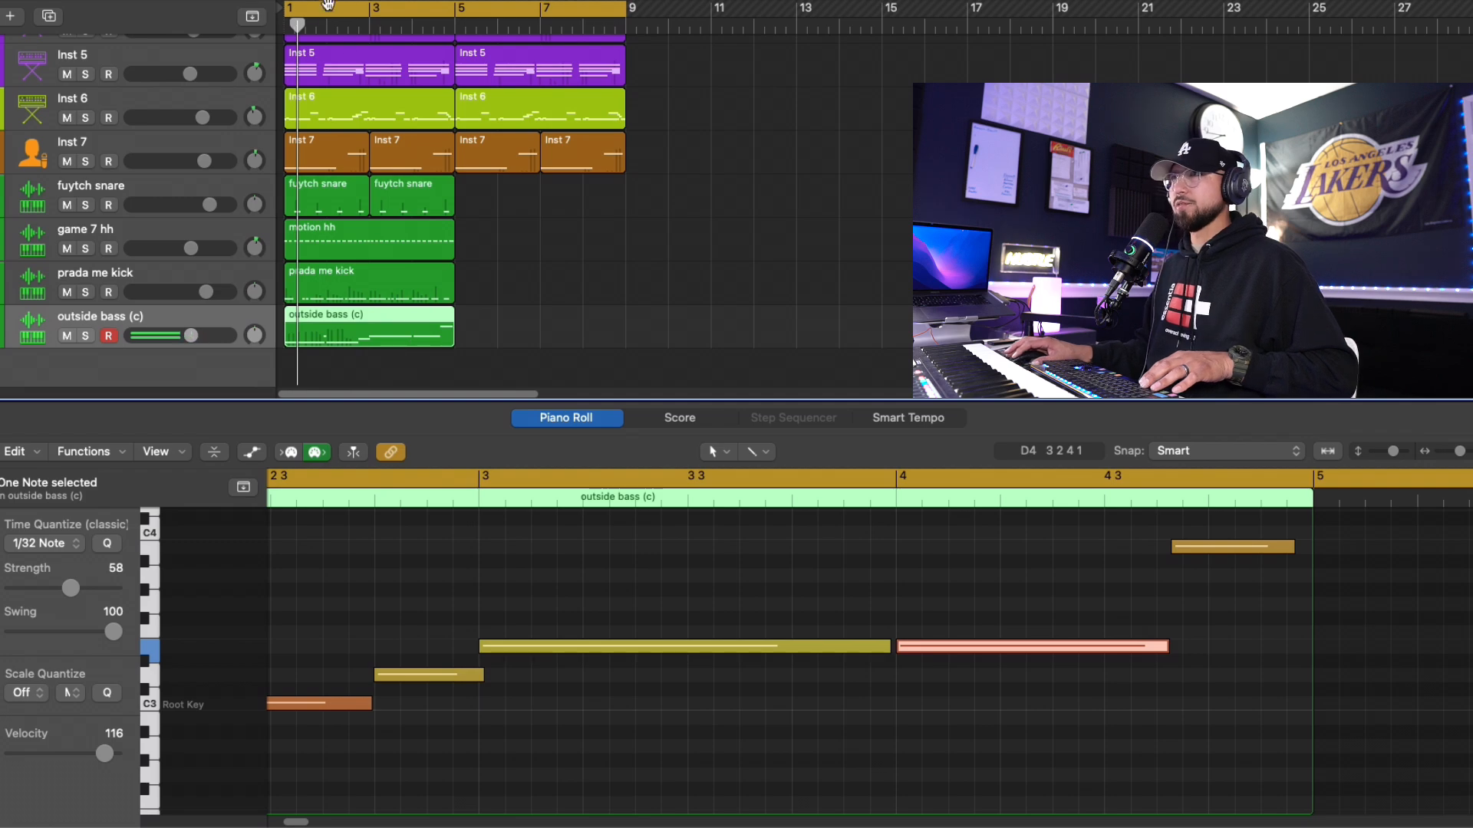
Set the cycle range to bars 5 to 9 and record a second four-bar part on the outside bass (c) track
left_click_drag(296, 10, 469, 37)
left_click(470, 38)
left_click(471, 16)
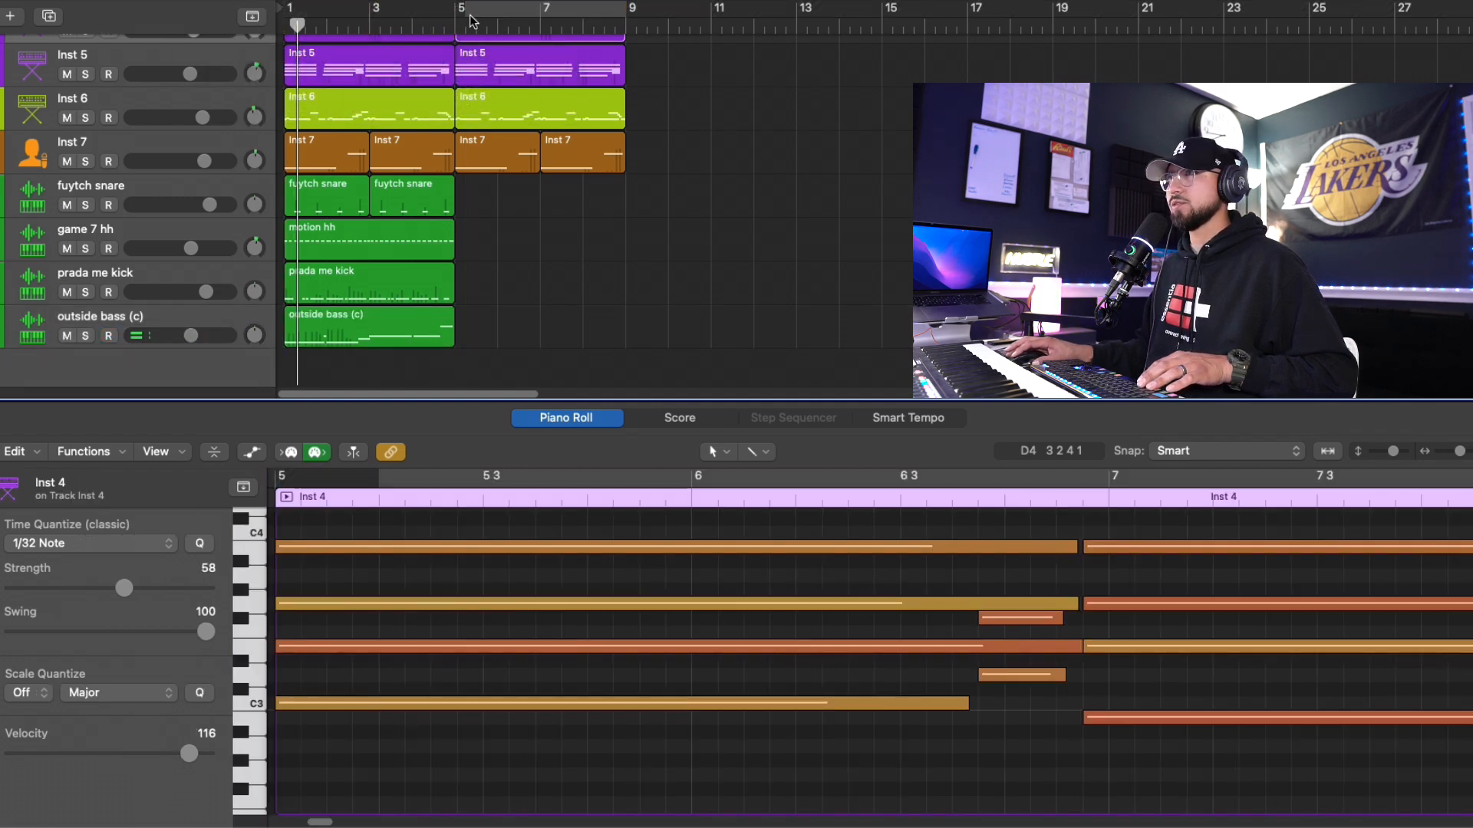
left_click(471, 16)
key("r")
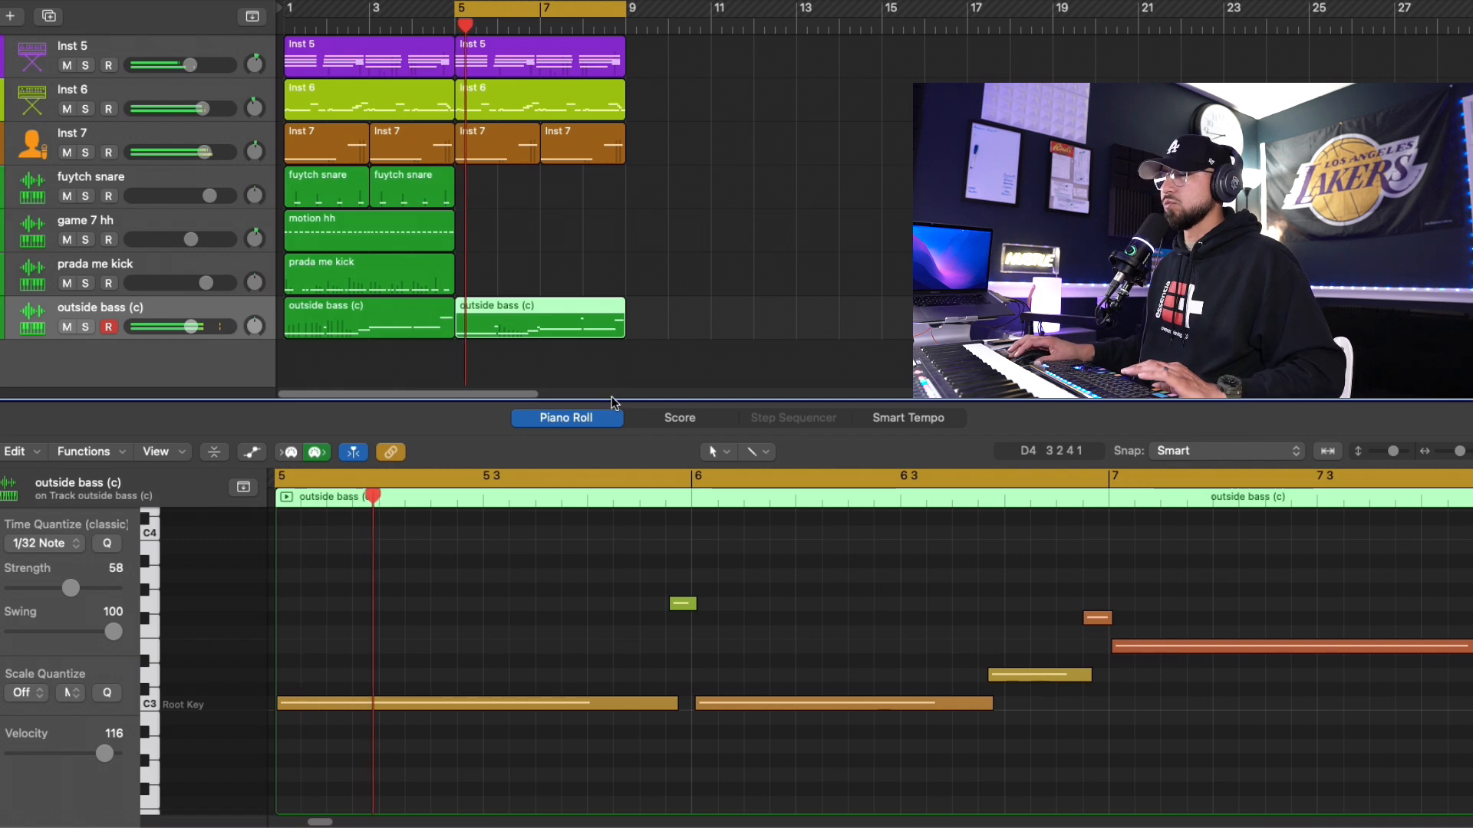
Select all notes in the second outside bass region and lengthen its last note to the region's end at bar 9
left_click(612, 394)
left_click(611, 608)
key("super+a")
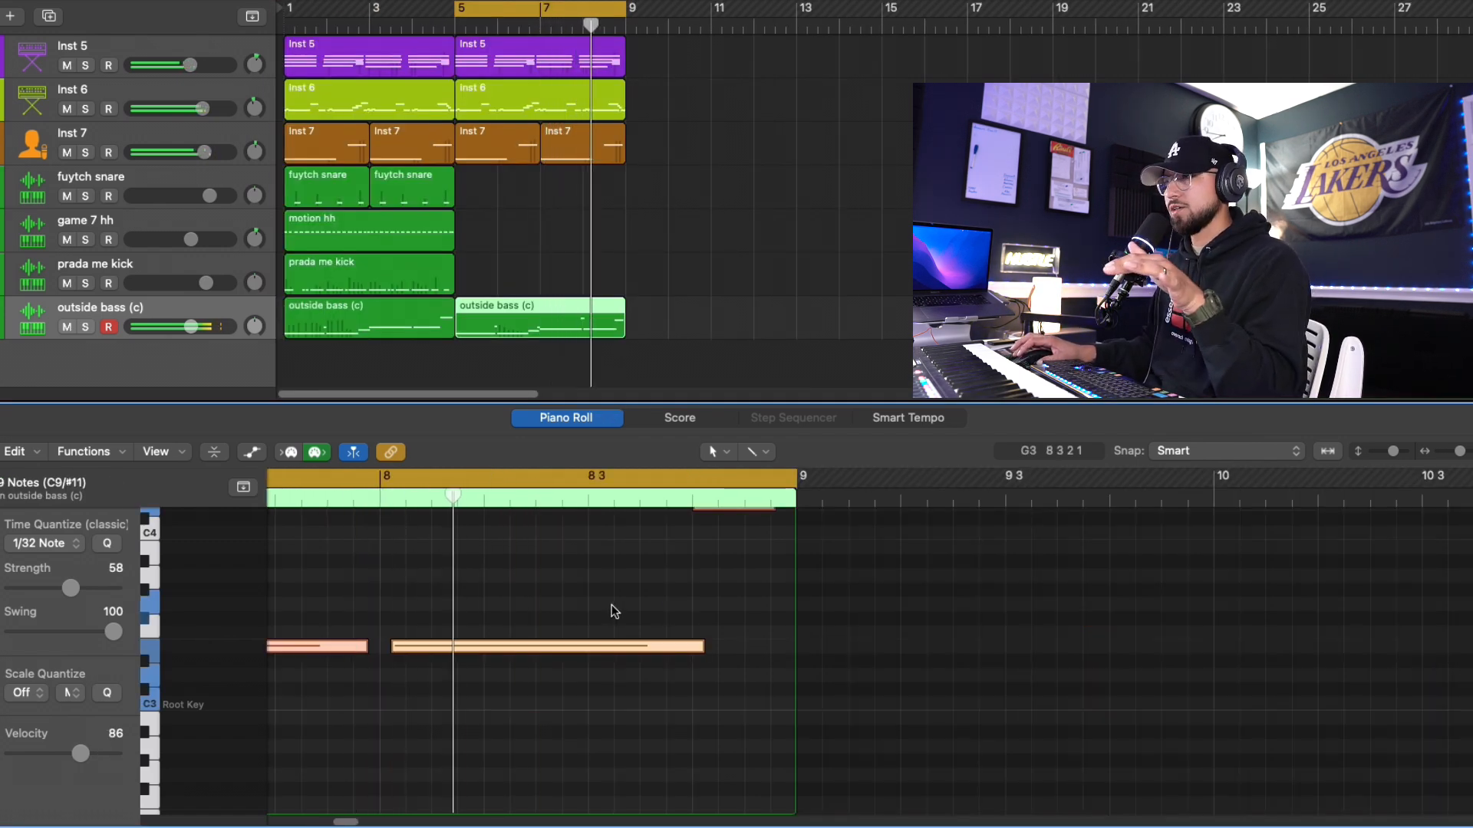
scroll(579, 605, "up", 4)
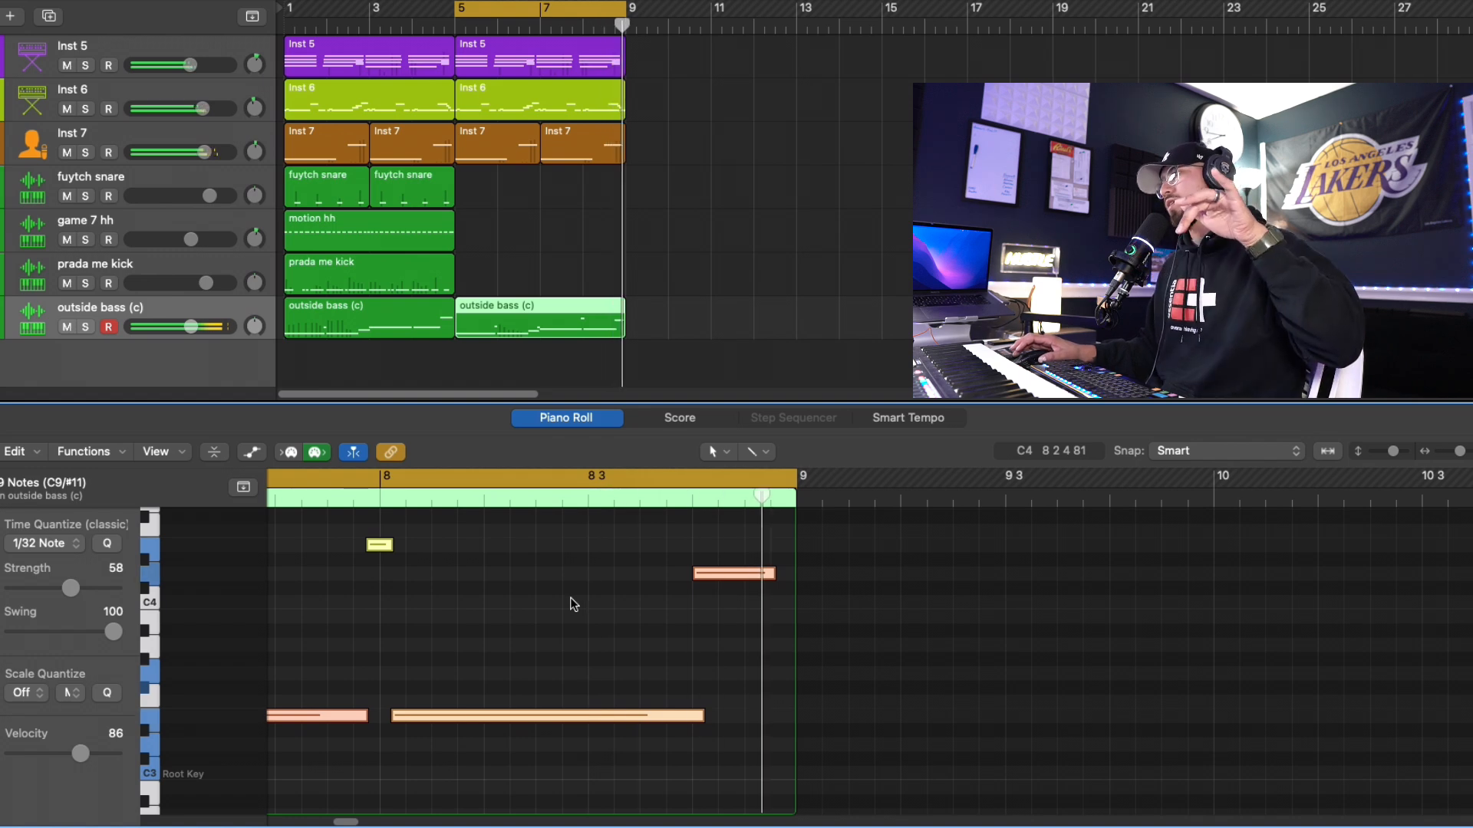
left_click_drag(319, 823, 349, 823)
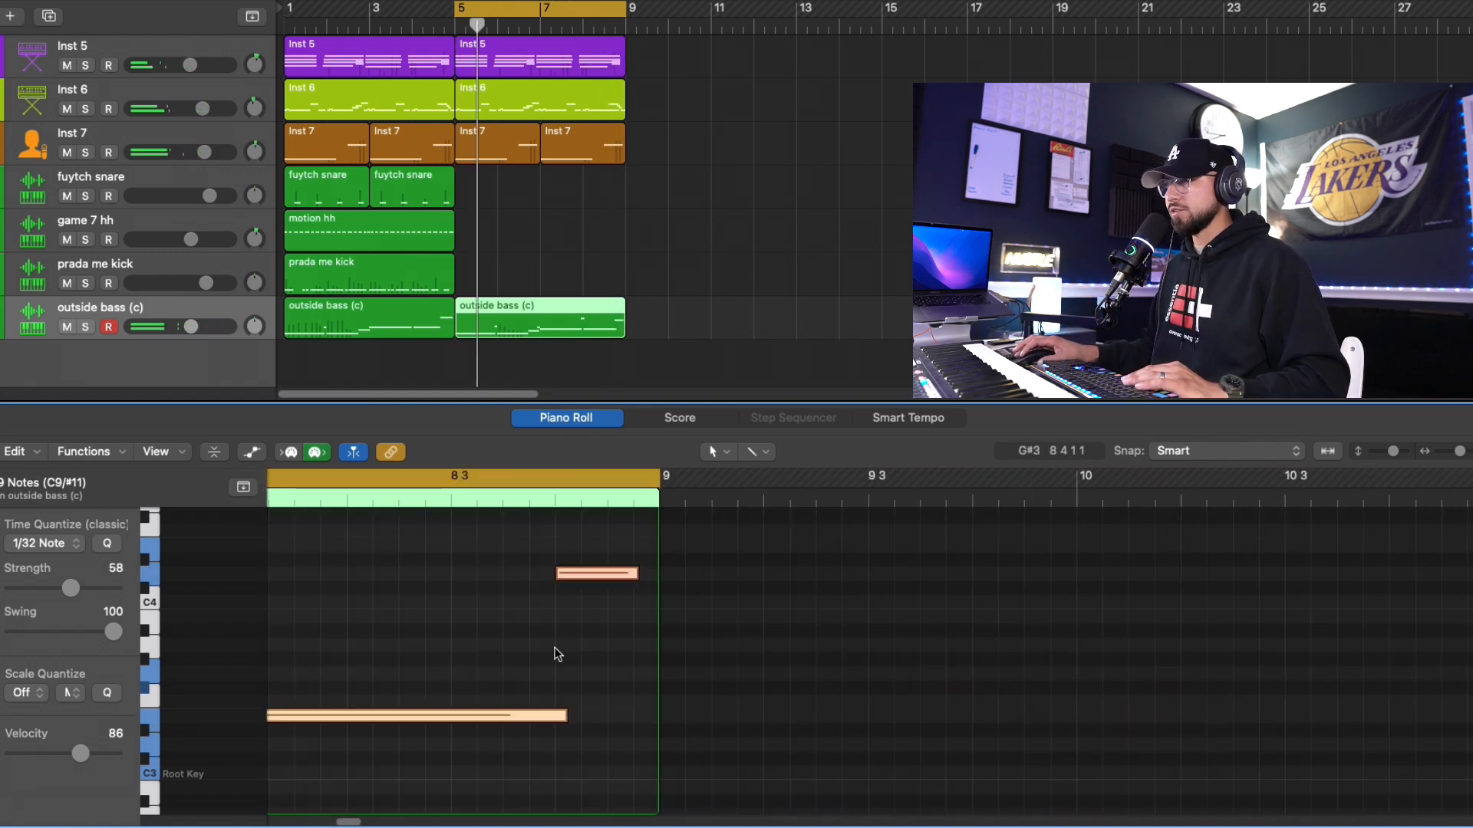
left_click_drag(633, 574, 652, 597)
left_click(652, 597)
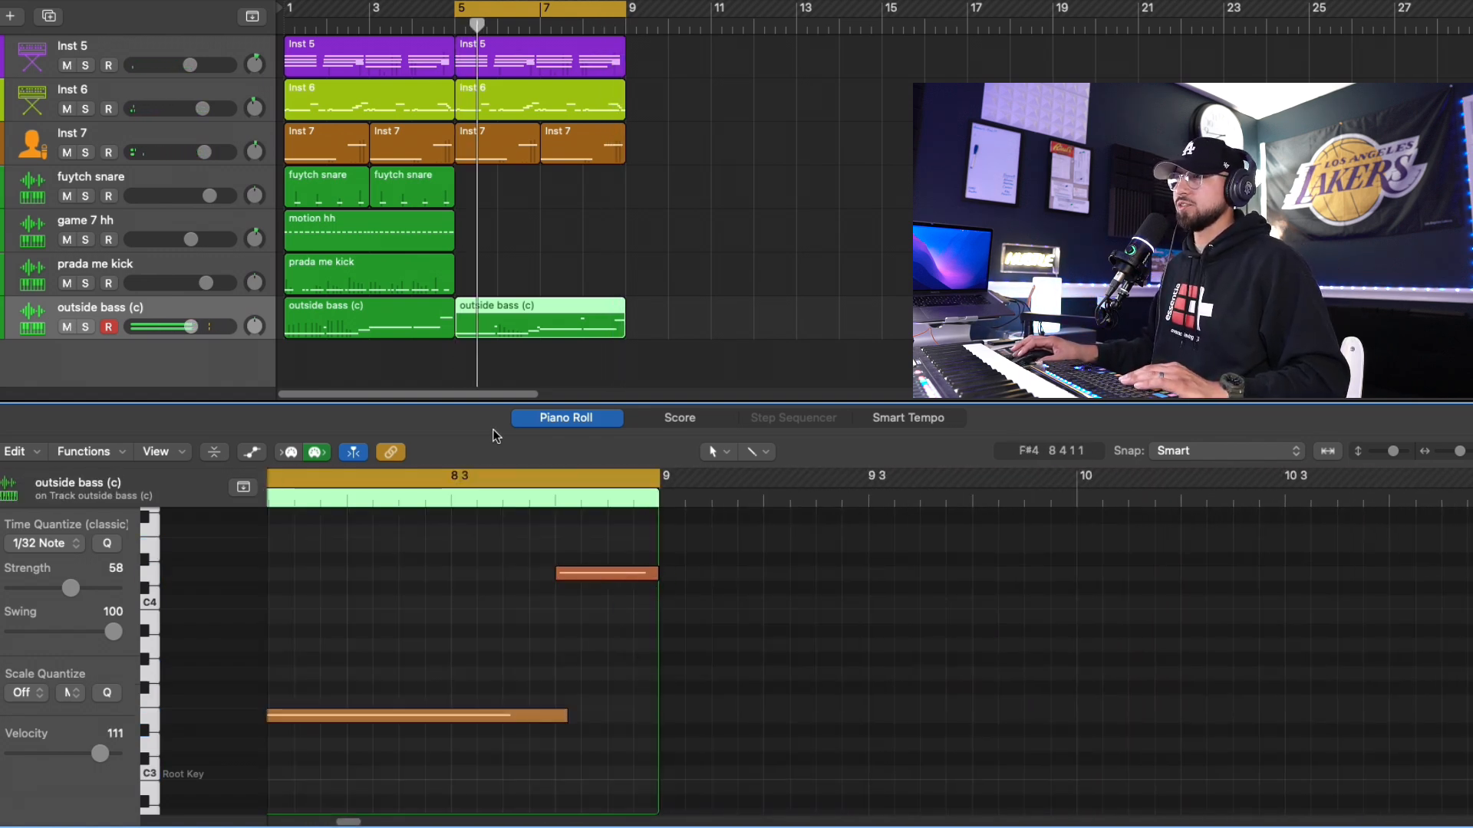
Extend the start of the cycle range back to bar 1 to cover bars 1 to 9
left_click_drag(457, 9, 291, 9)
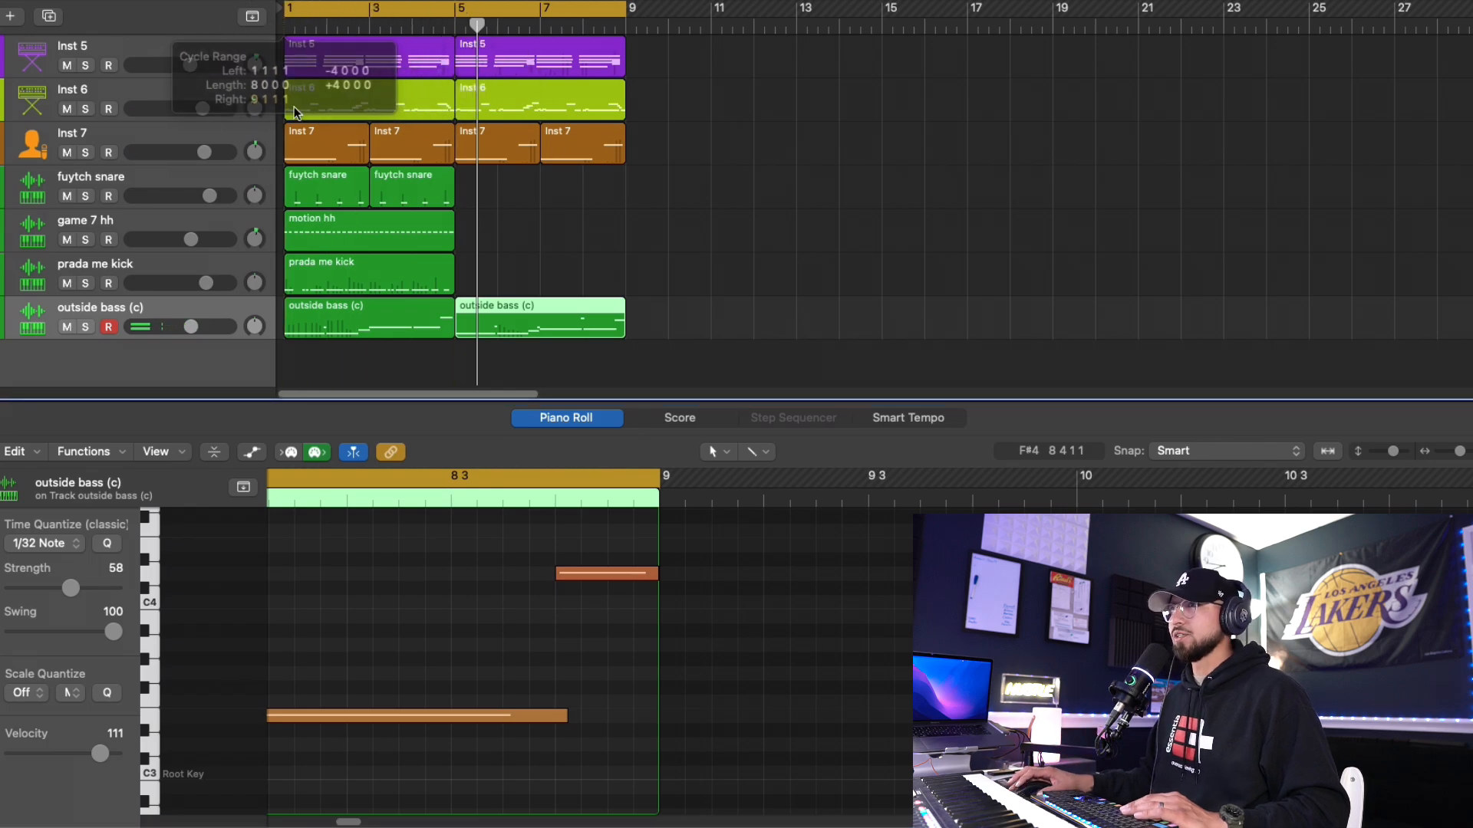